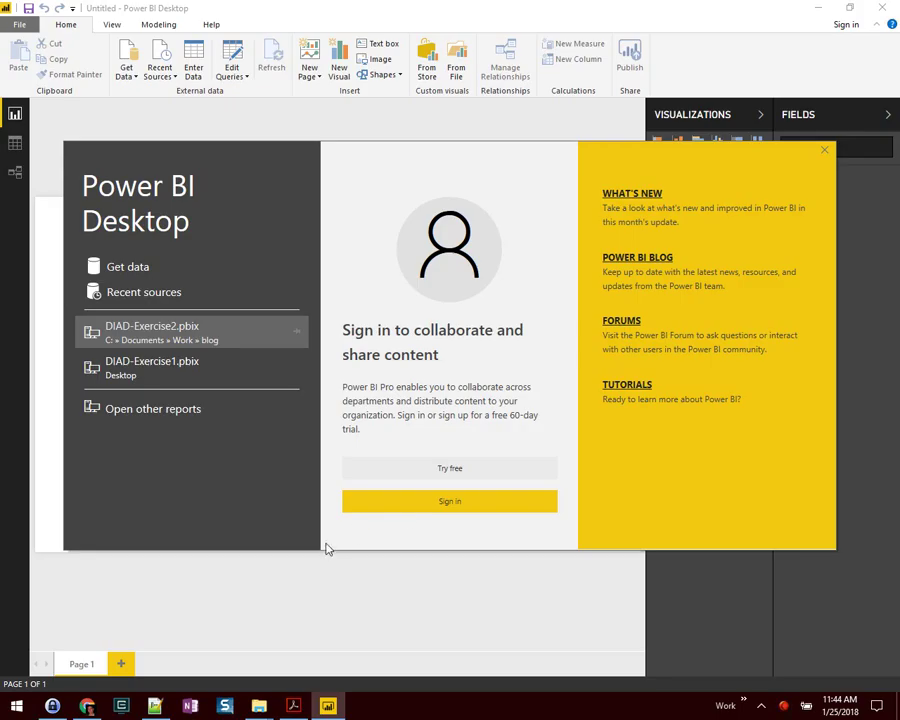
Open the recent report DIAD-Exercise2.pbix and display the relationships between its tables.
{"action": "left_click", "coordinate": [152, 327]}
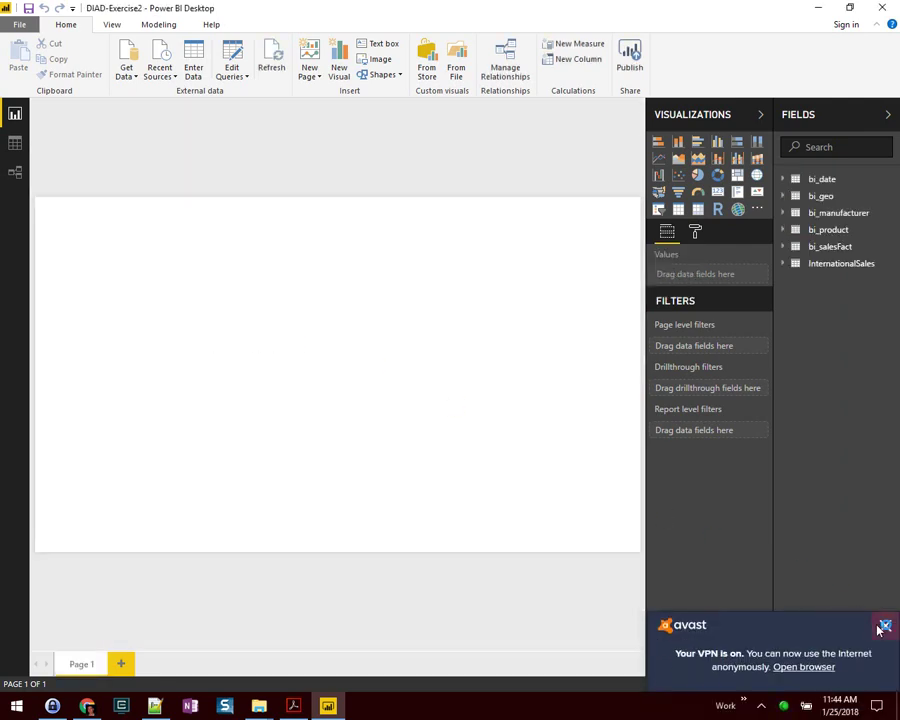
{"action": "left_click", "coordinate": [884, 625]}
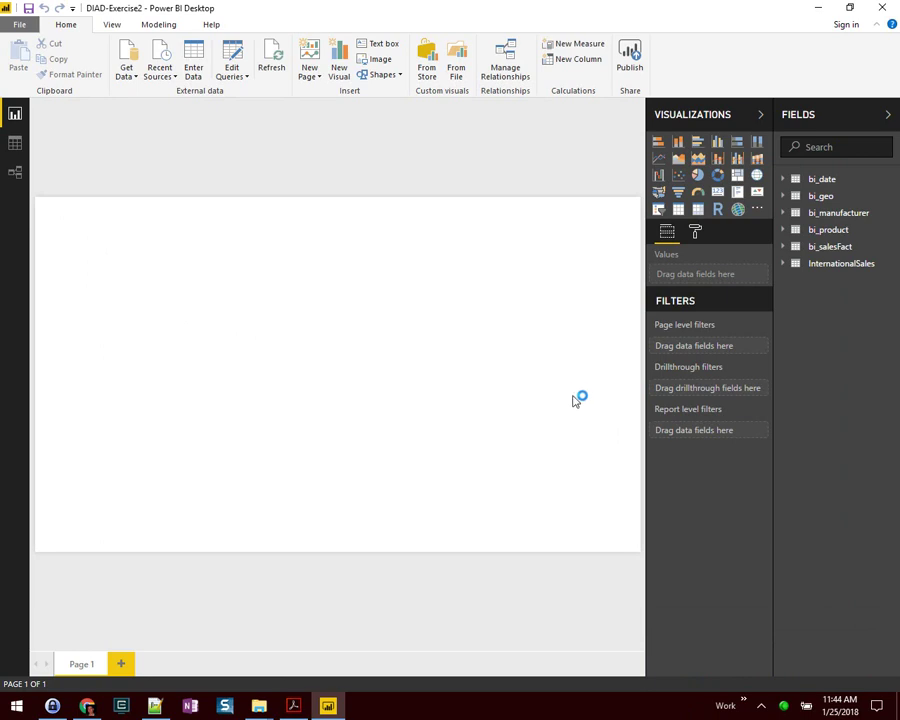
{"action": "left_click", "coordinate": [14, 176]}
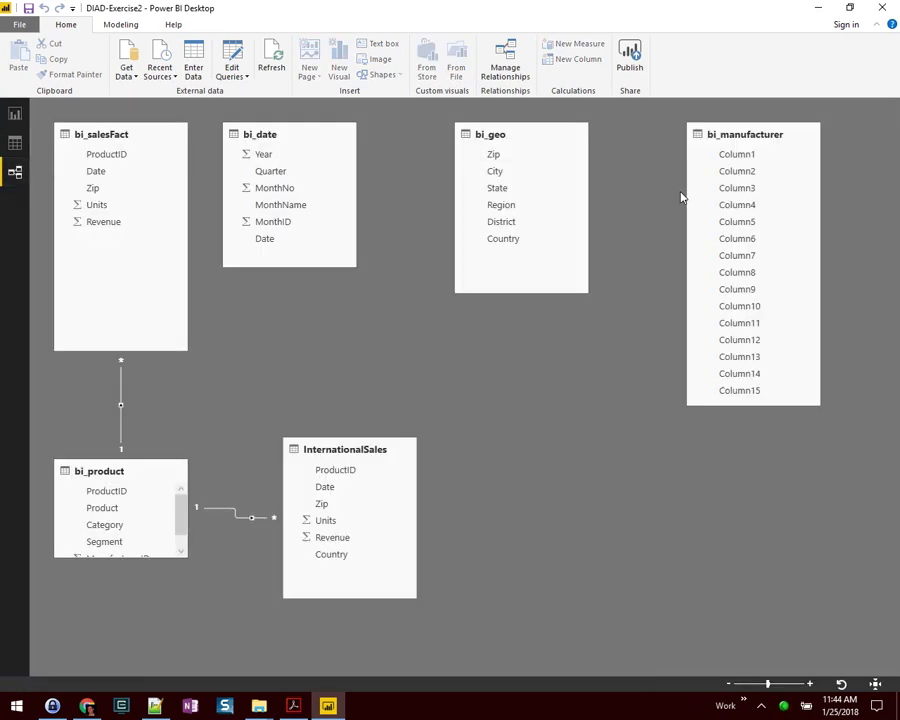
Switch to the Power BI DIAD PDF in Acrobat Reader and review the Transforming your Data instructions, especially the table renaming steps on page 17.
{"action": "left_click", "coordinate": [293, 705]}
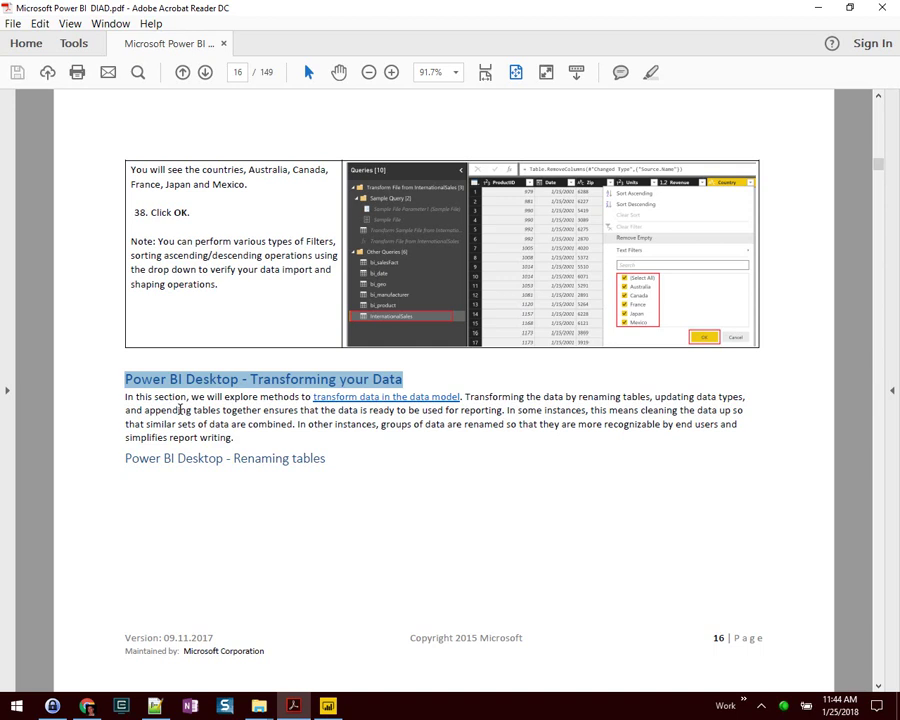
{"action": "scroll", "coordinate": [884, 565], "scroll_direction": "down", "scroll_amount": 5}
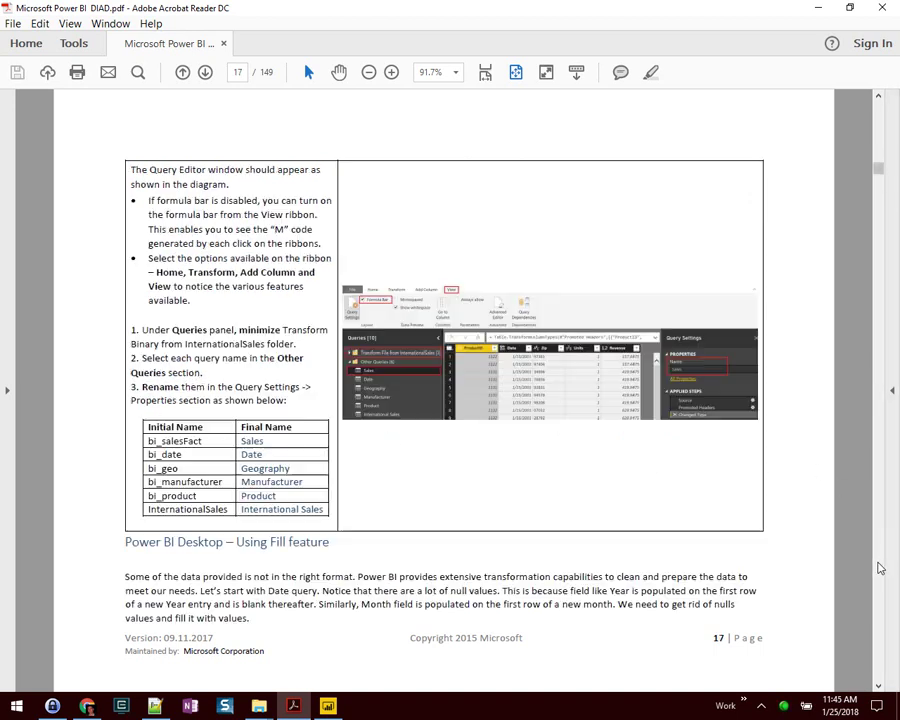
{"action": "left_click_drag", "start_coordinate": [139, 329], "coordinate": [308, 354]}
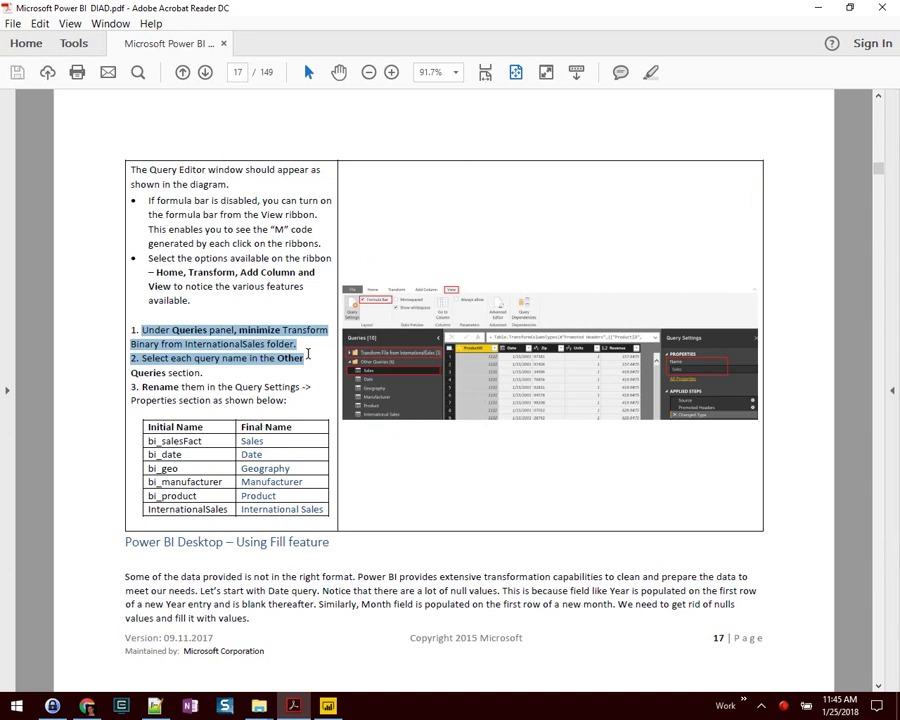
{"action": "scroll", "coordinate": [307, 354], "scroll_direction": "down", "scroll_amount": 15}
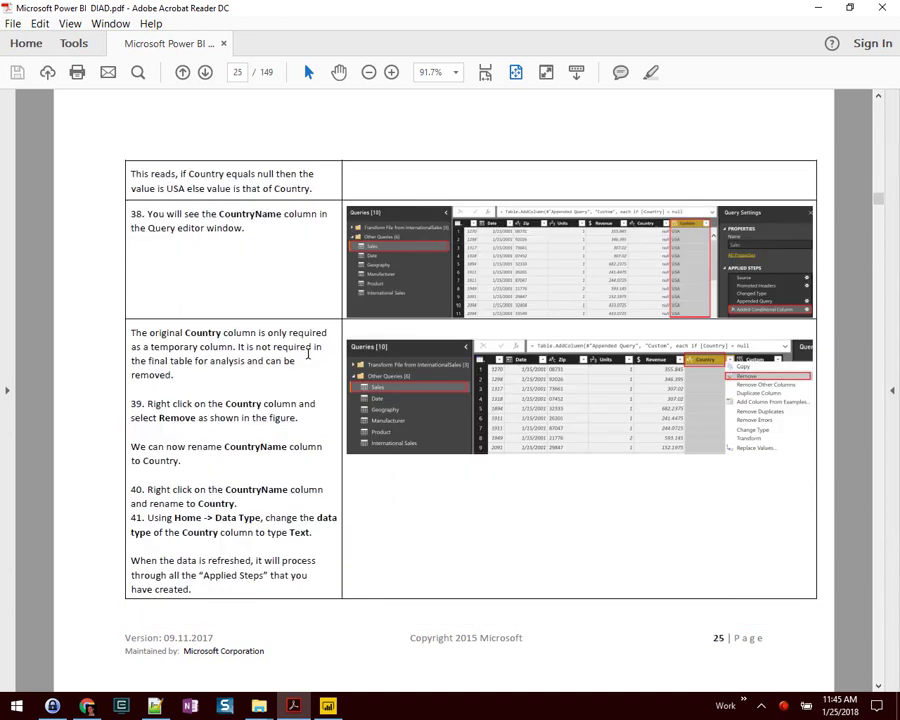
{"action": "scroll", "coordinate": [307, 354], "scroll_direction": "down", "scroll_amount": 8}
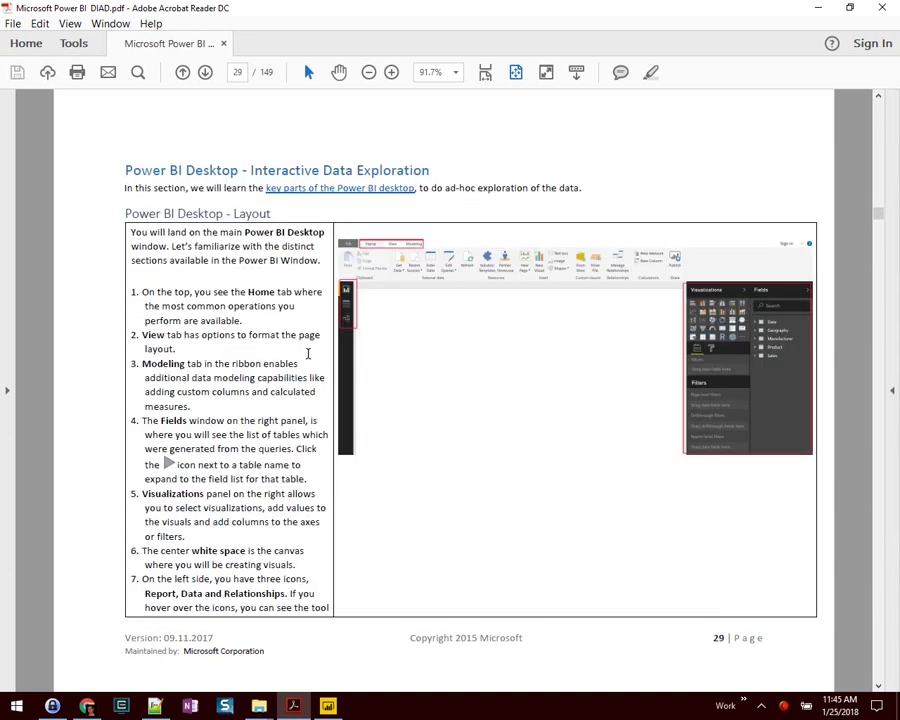
{"action": "scroll", "coordinate": [307, 354], "scroll_direction": "up", "scroll_amount": 2}
{"action": "left_click_drag", "start_coordinate": [259, 572], "coordinate": [173, 528]}
{"action": "scroll", "coordinate": [178, 527], "scroll_direction": "up", "scroll_amount": 6}
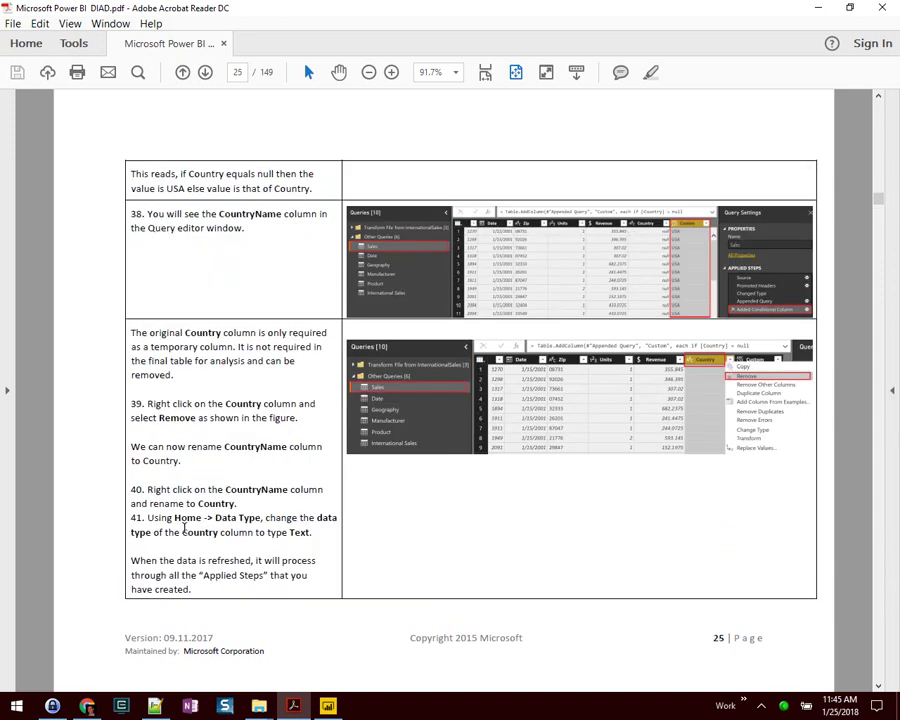
{"action": "scroll", "coordinate": [184, 530], "scroll_direction": "up", "scroll_amount": 18}
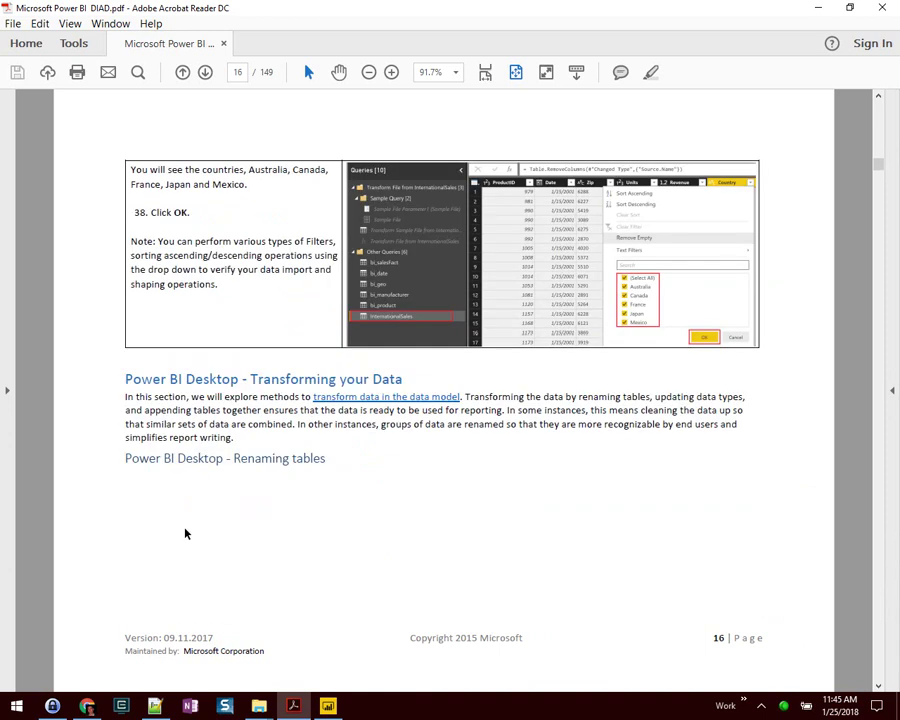
{"action": "scroll", "coordinate": [186, 530], "scroll_direction": "down", "scroll_amount": 3}
{"action": "left_click_drag", "start_coordinate": [150, 334], "coordinate": [233, 338]}
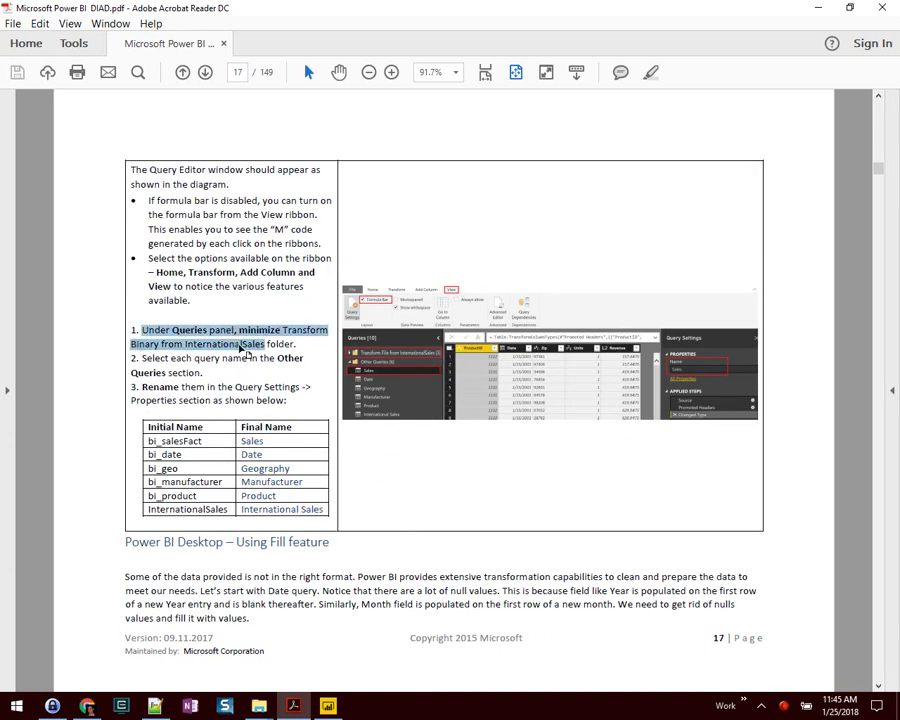
{"action": "left_click", "coordinate": [268, 353]}
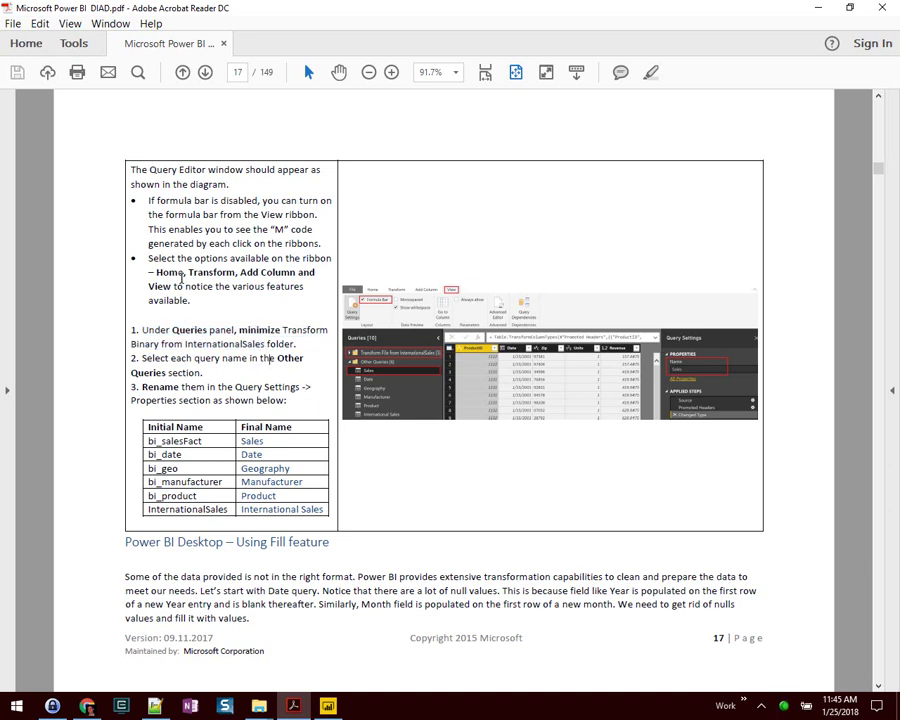
{"action": "scroll", "coordinate": [223, 279], "scroll_direction": "up", "scroll_amount": 3}
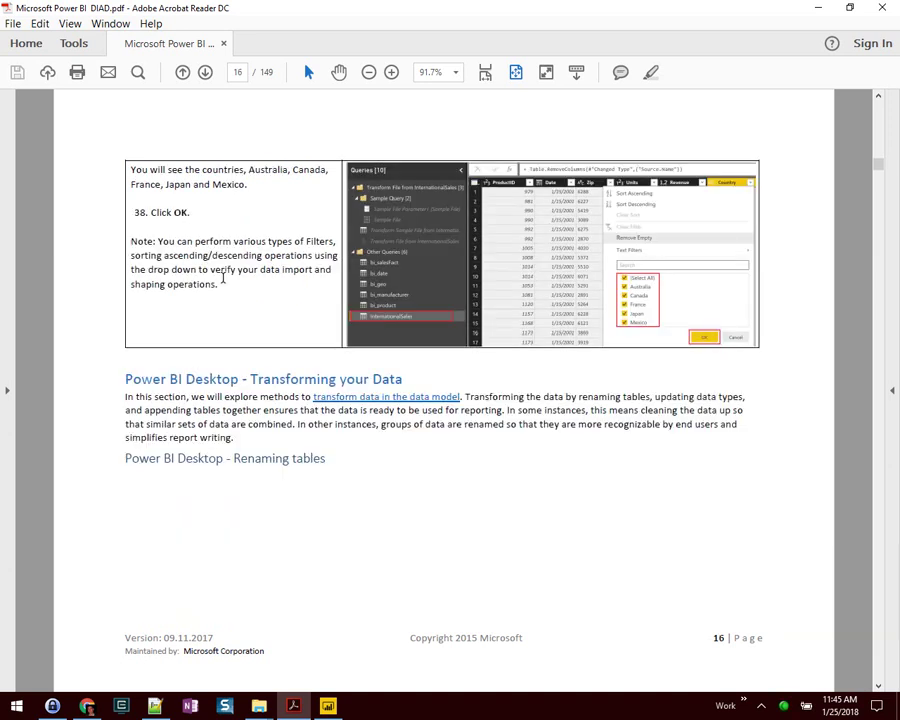
{"action": "scroll", "coordinate": [223, 279], "scroll_direction": "down", "scroll_amount": 3}
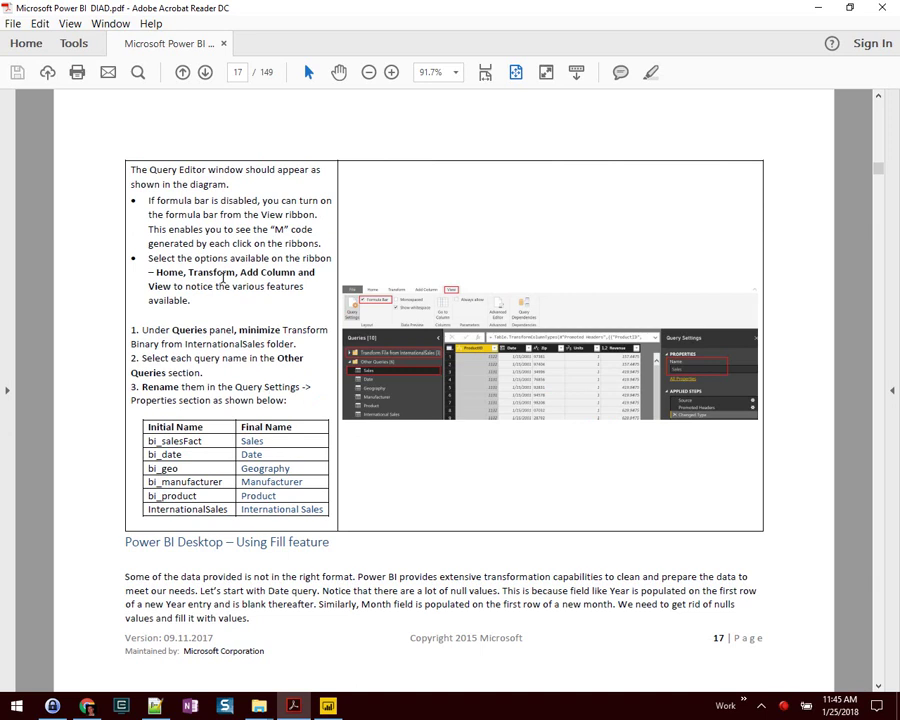
Switch back to Power BI Desktop and open the report's queries in a maximized Query Editor window.
{"action": "key", "text": "alt+Tab"}
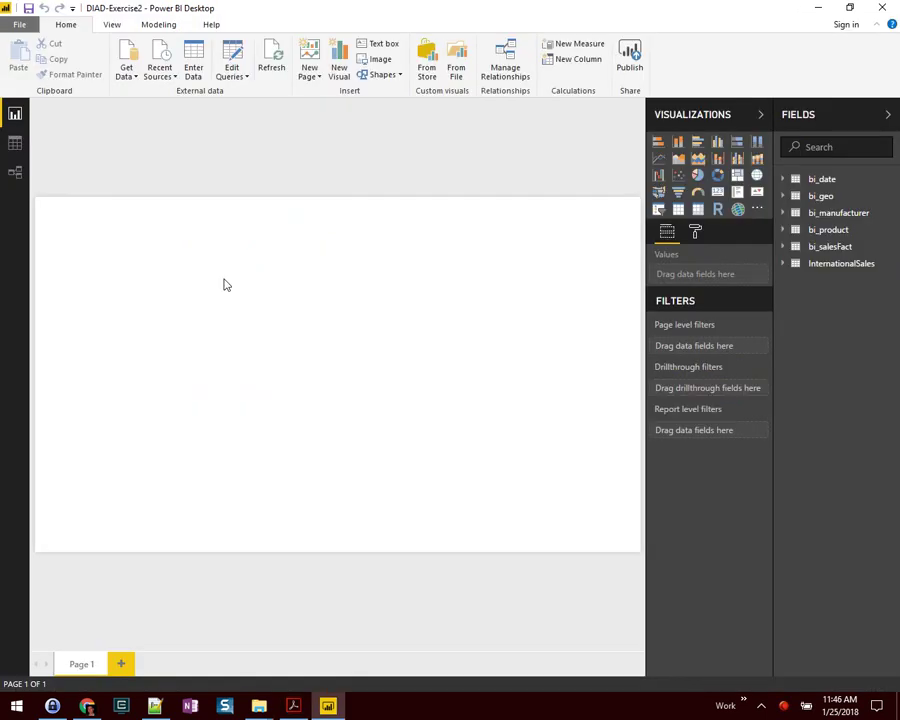
{"action": "left_click", "coordinate": [233, 57]}
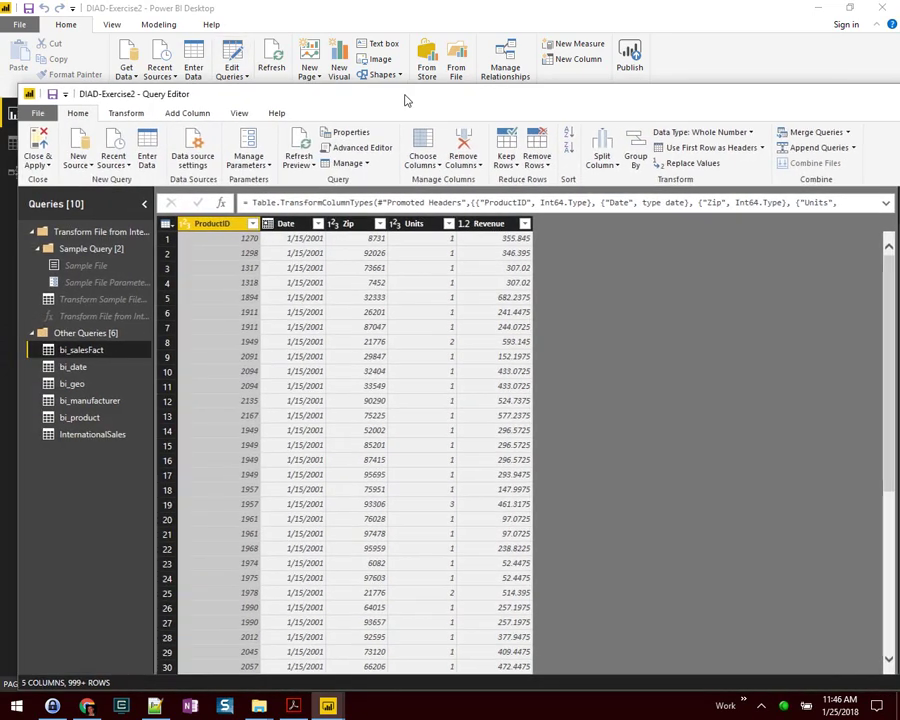
{"action": "double_click", "coordinate": [406, 94]}
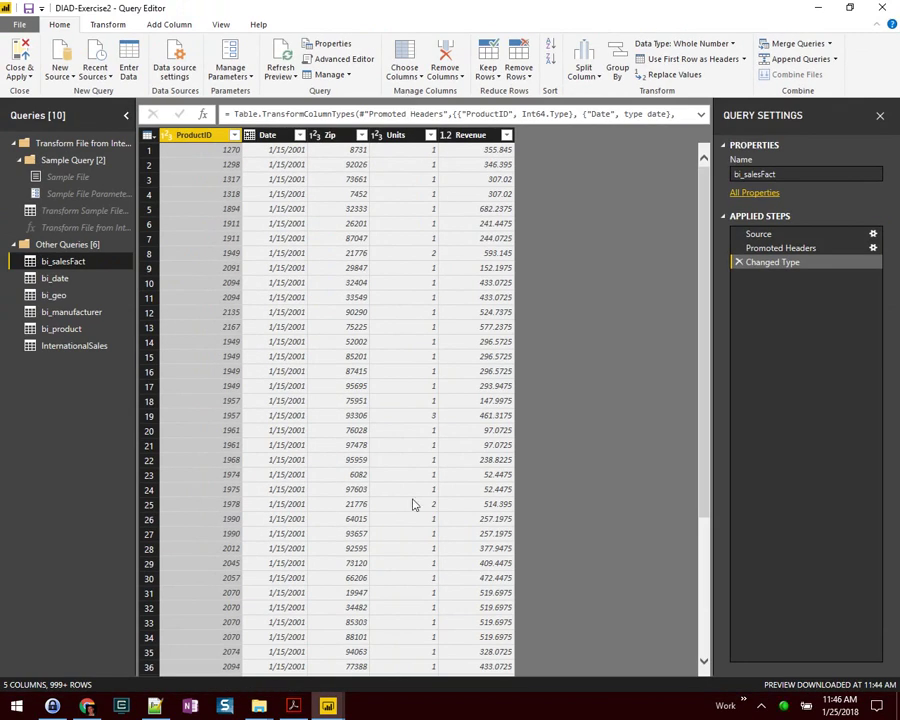
Check the PDF instructions, and in the Query Editor collapse the Sample Query and Transform File from InternationalSales folders.
{"action": "left_click", "coordinate": [293, 706]}
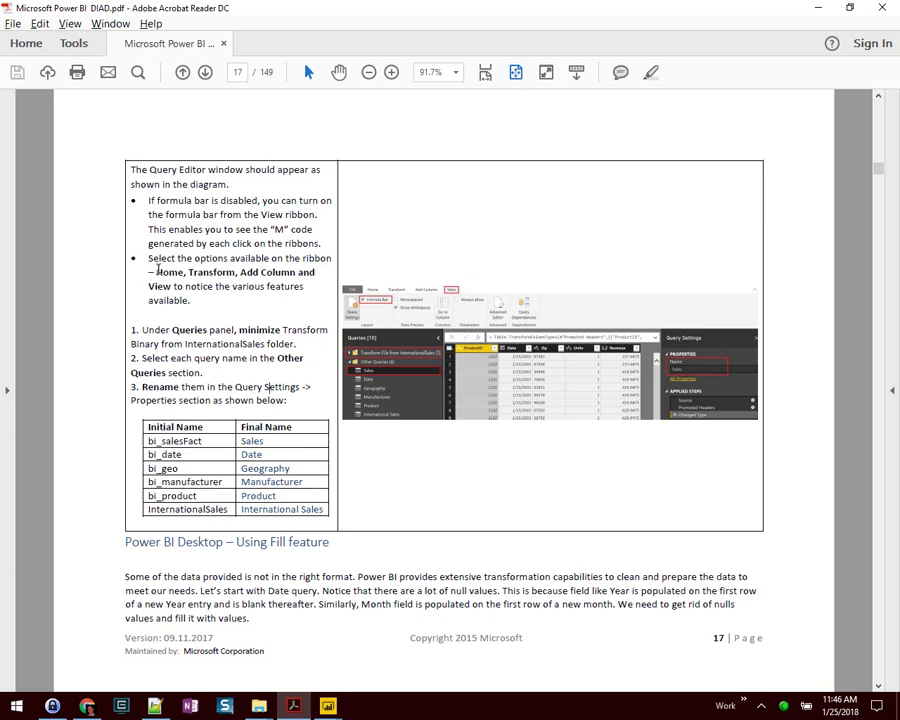
{"action": "left_click_drag", "start_coordinate": [156, 272], "coordinate": [304, 285]}
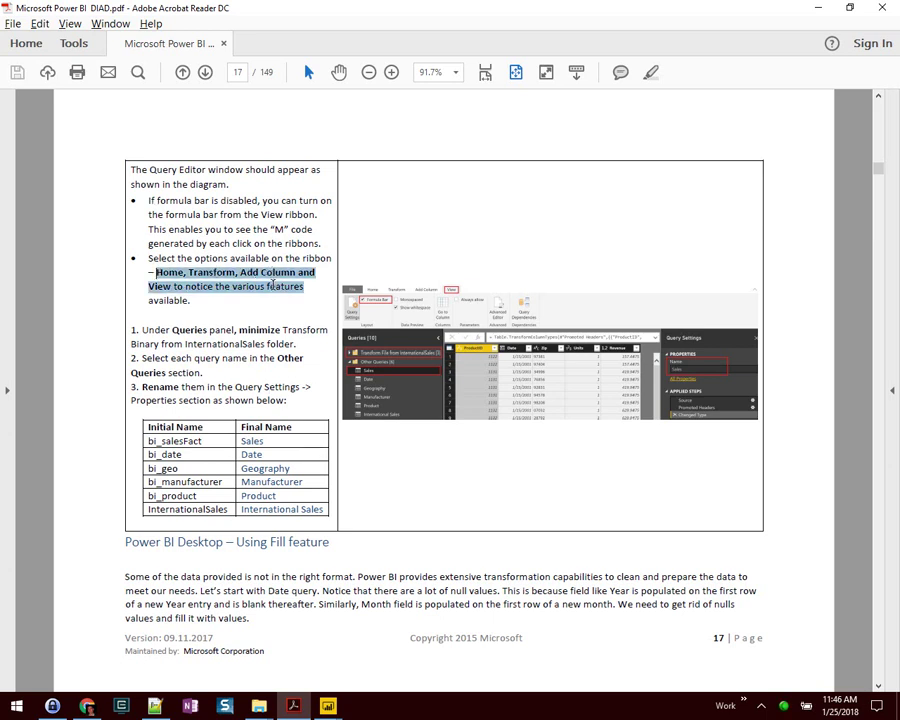
{"action": "left_click", "coordinate": [191, 300]}
{"action": "left_click_drag", "start_coordinate": [238, 330], "coordinate": [289, 345]}
{"action": "left_click", "coordinate": [244, 346]}
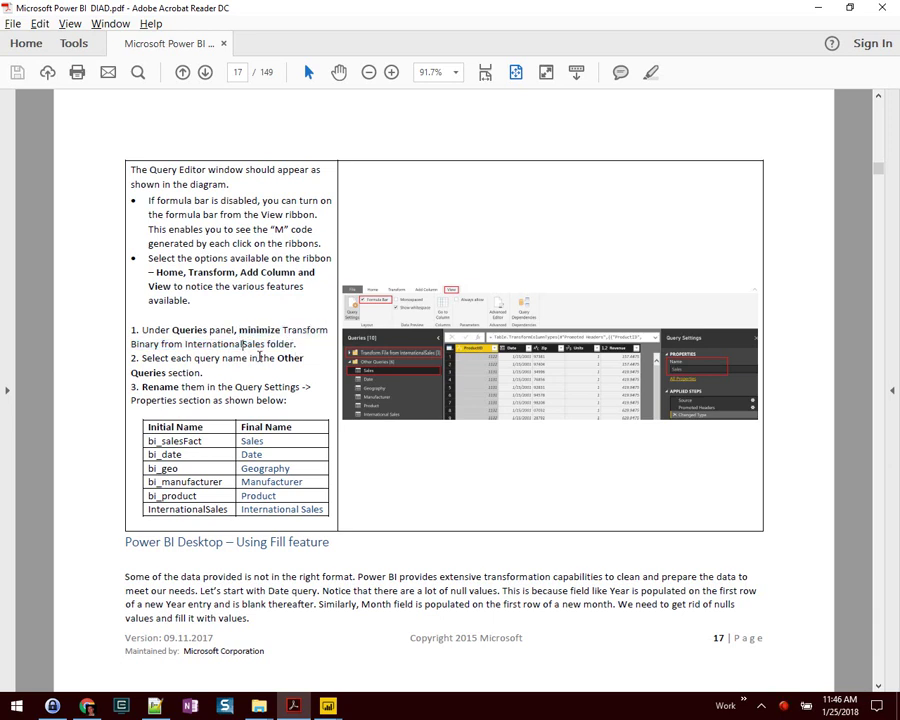
{"action": "key", "text": "alt+Tab"}
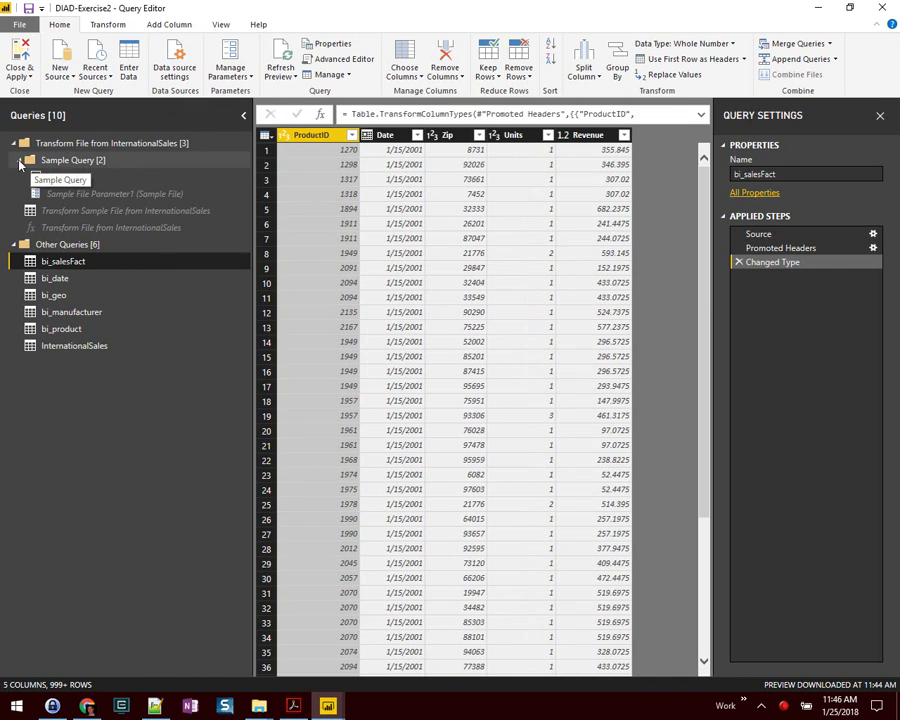
{"action": "left_click", "coordinate": [20, 157]}
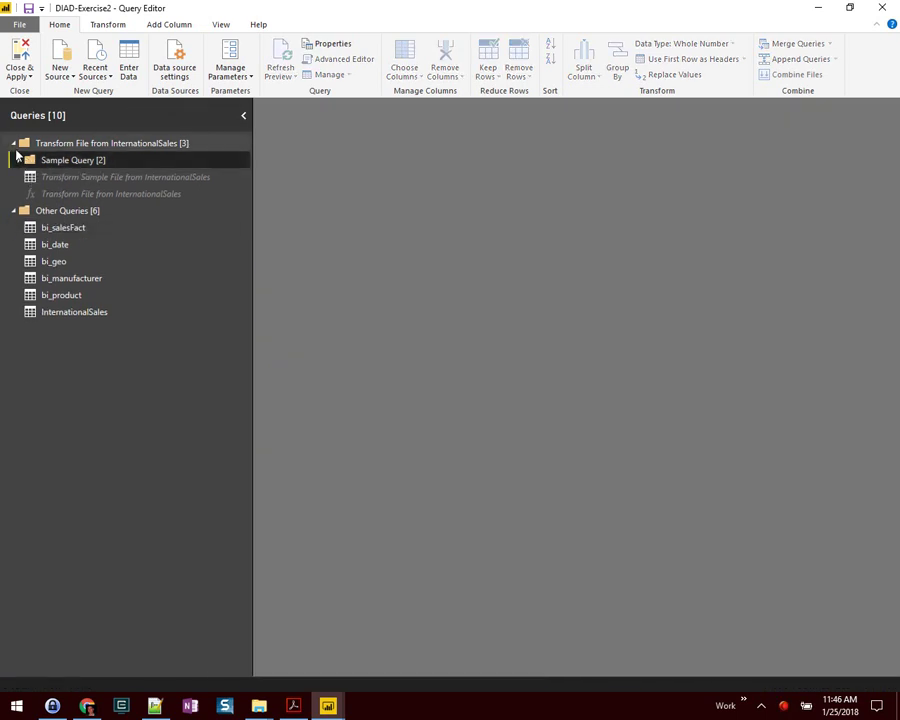
{"action": "left_click", "coordinate": [14, 143]}
Look up bi_salesFact in the PDF's naming table and rename that query to Sales in the Query Editor.
{"action": "key", "text": "alt+Tab"}
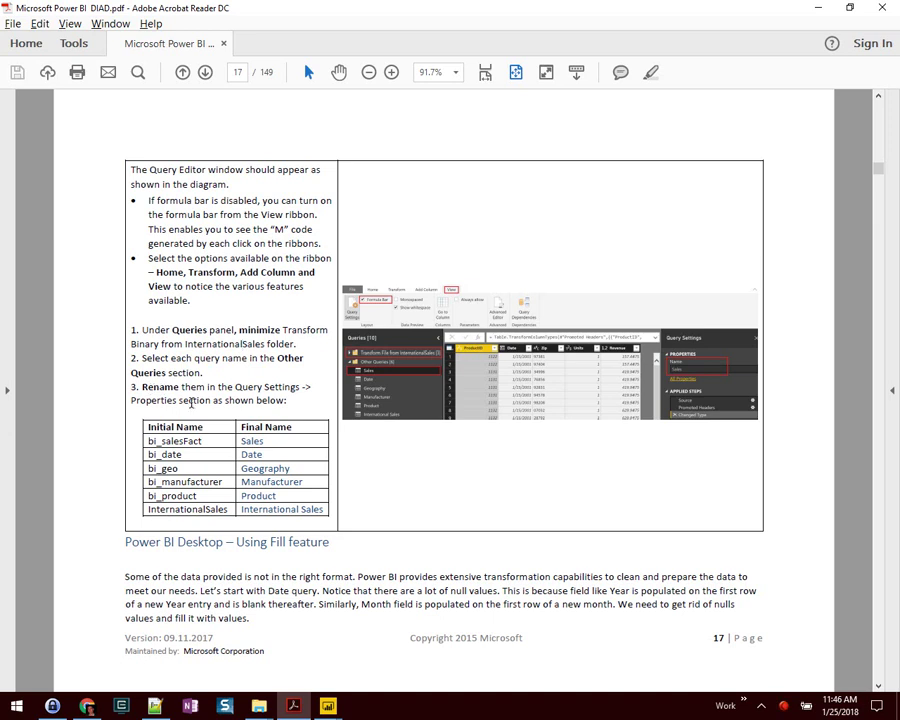
{"action": "double_click", "coordinate": [152, 441]}
{"action": "key", "text": "alt+Tab"}
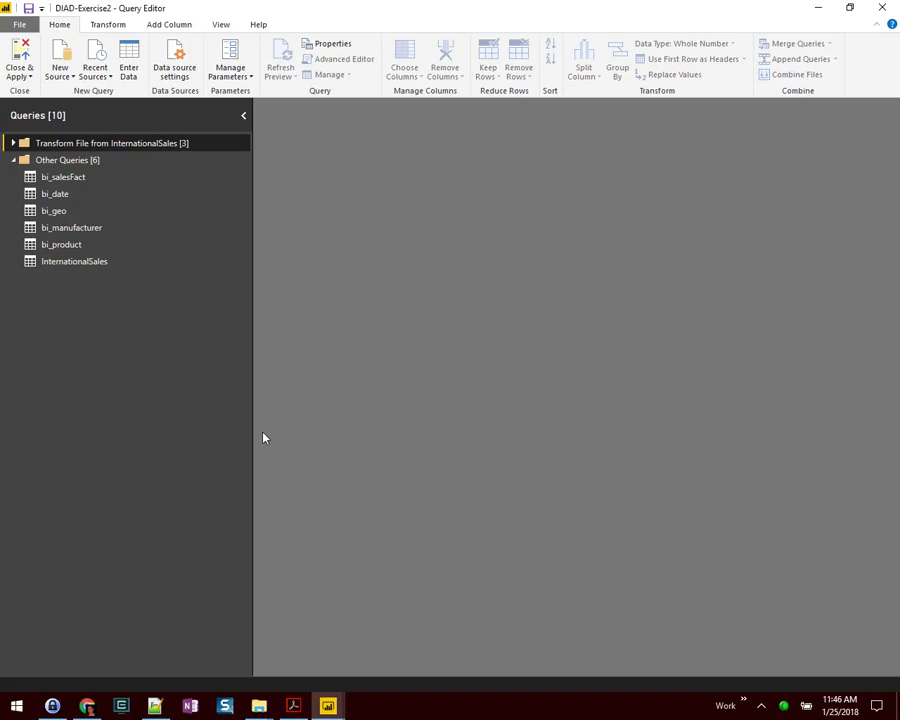
{"action": "left_click", "coordinate": [55, 177]}
{"action": "right_click", "coordinate": [55, 177]}
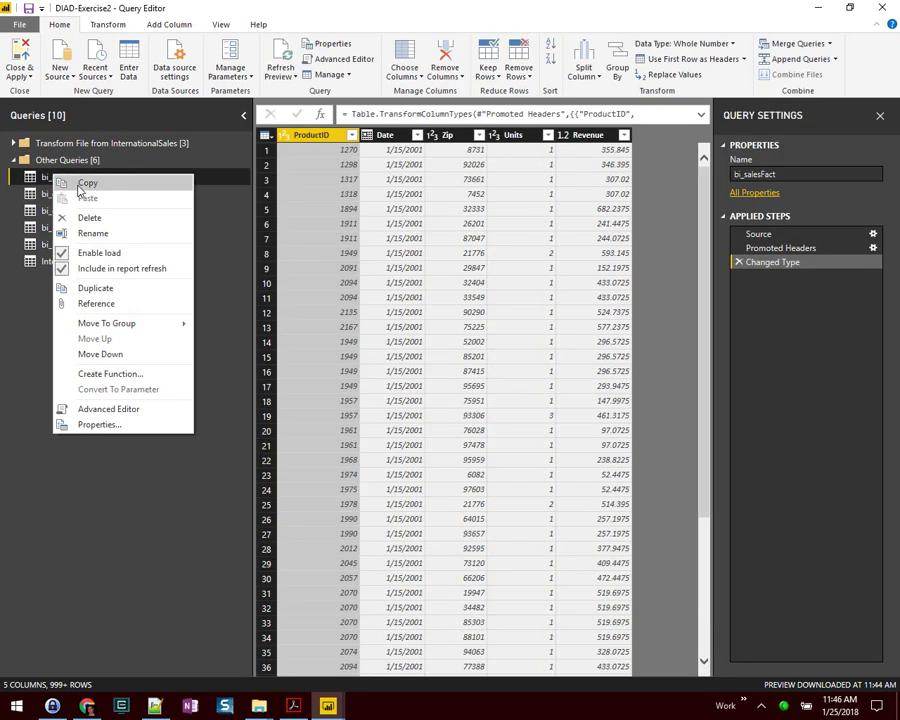
{"action": "left_click", "coordinate": [92, 233]}
{"action": "type", "text": "Sales"}
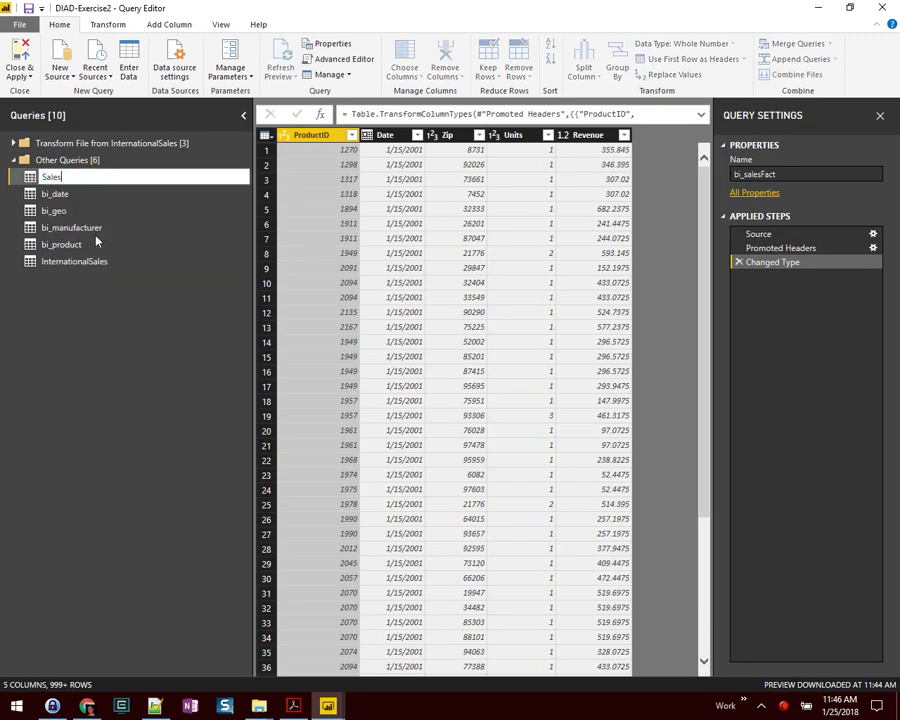
{"action": "key", "text": "Return"}
Copy the final name Date from the PDF's naming table and rename the bi_date query with it.
{"action": "key", "text": "alt+Tab"}
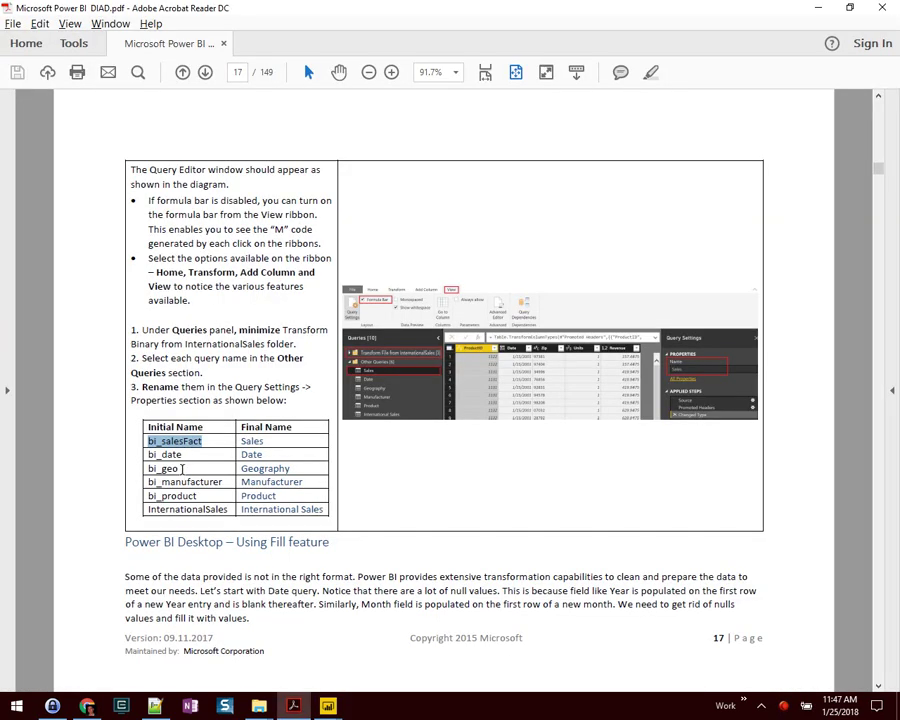
{"action": "double_click", "coordinate": [251, 454]}
{"action": "key", "text": "ctrl+c"}
{"action": "key", "text": "alt+Tab"}
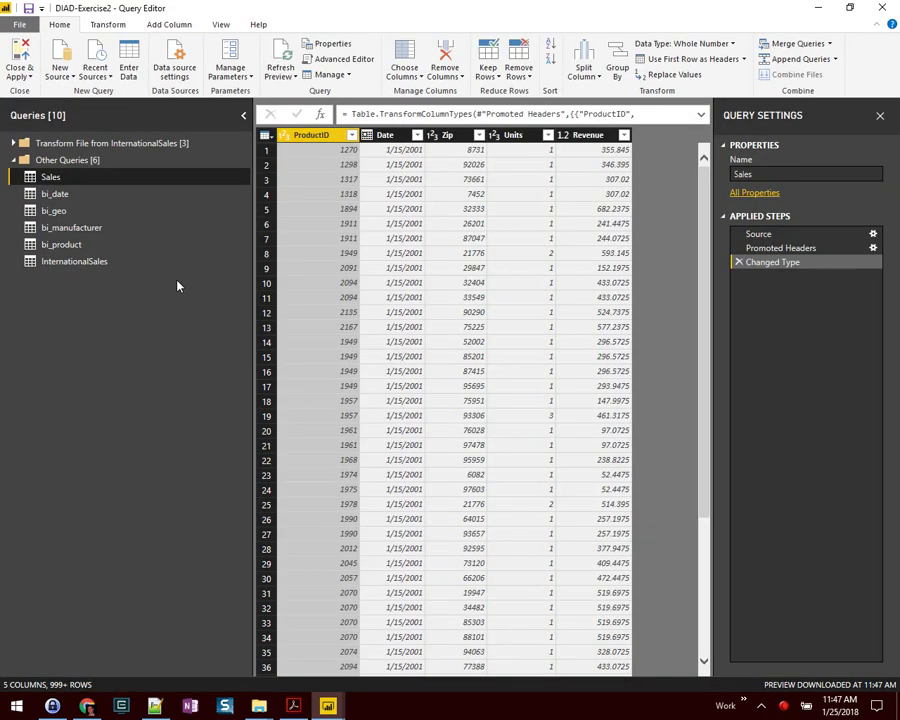
{"action": "right_click", "coordinate": [57, 195]}
{"action": "left_click", "coordinate": [90, 248]}
{"action": "key", "text": "ctrl+v"}
{"action": "key", "text": "Return"}
Copy the final name Geography from the PDF's naming table and rename the bi_geo query with it.
{"action": "key", "text": "alt+Tab"}
{"action": "double_click", "coordinate": [278, 468]}
{"action": "key", "text": "ctrl+c"}
{"action": "key", "text": "alt+Tab"}
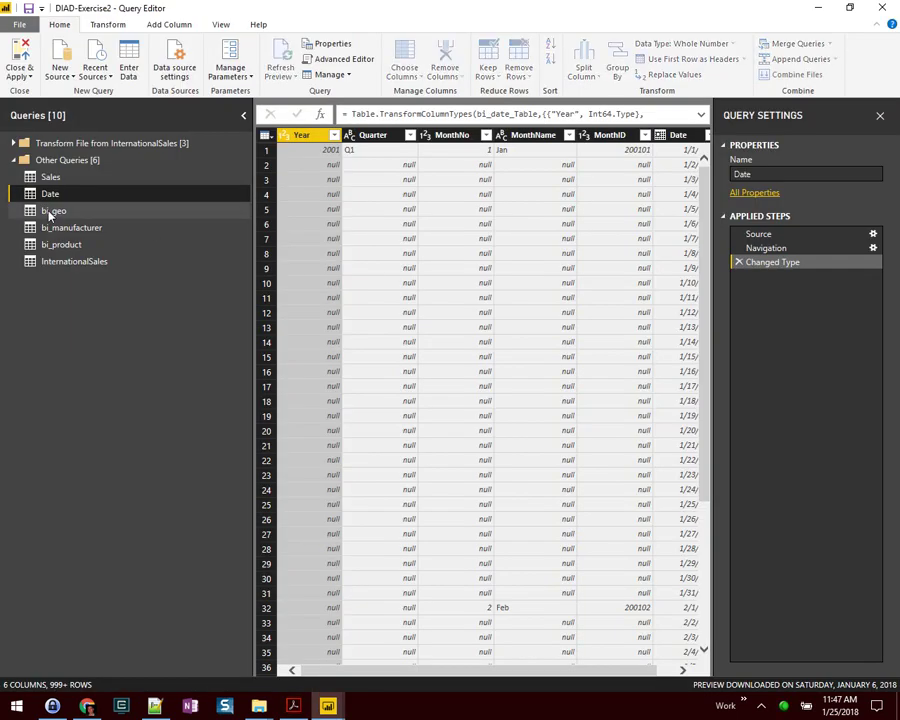
{"action": "right_click", "coordinate": [47, 210]}
{"action": "left_click", "coordinate": [100, 268]}
{"action": "key", "text": "ctrl+v"}
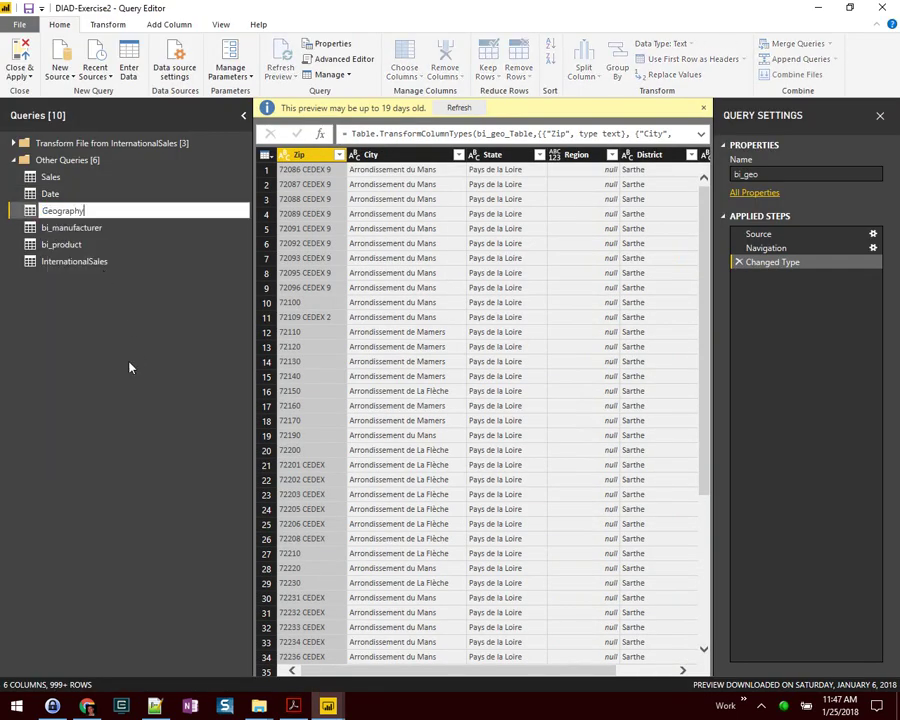
Copy the final name Manufacturer from the PDF's naming table and rename the bi_manufacturer query with it.
{"action": "key", "text": "alt+Tab"}
{"action": "double_click", "coordinate": [271, 482]}
{"action": "key", "text": "ctrl+c"}
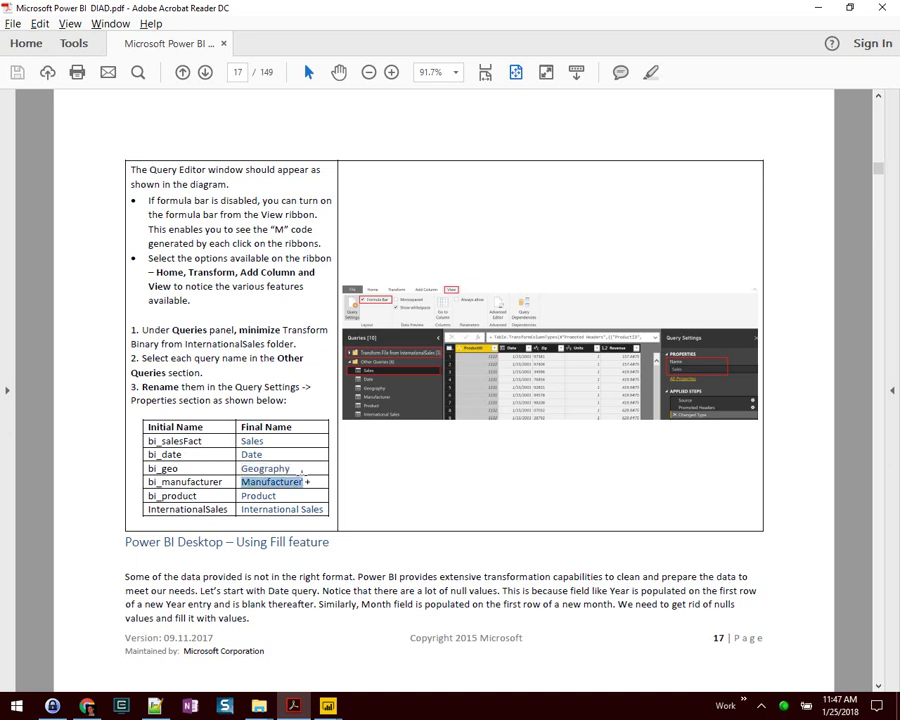
{"action": "key", "text": "alt+Tab"}
{"action": "right_click", "coordinate": [60, 229]}
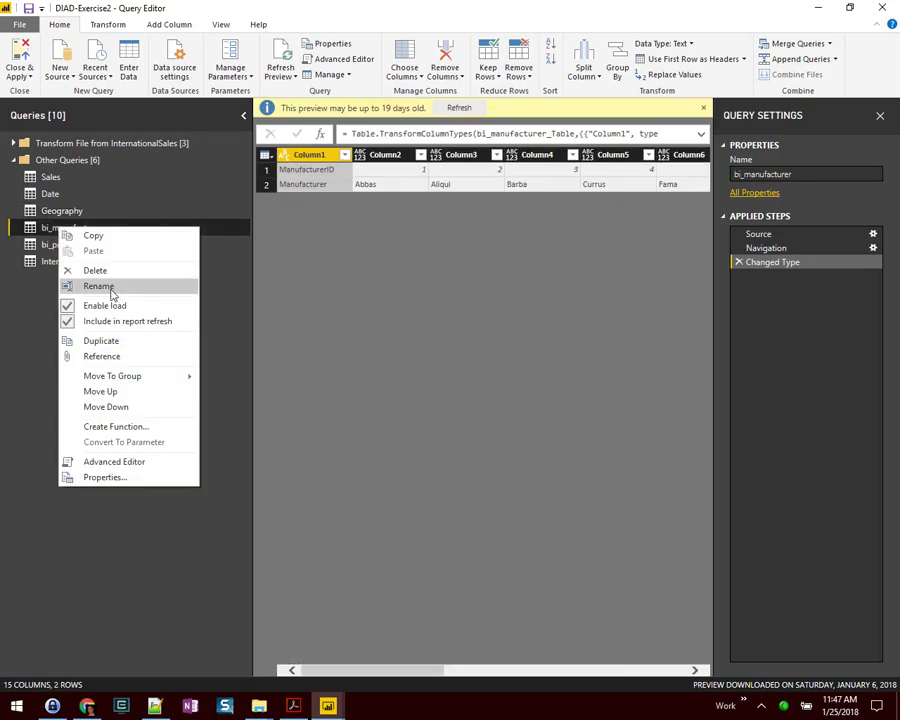
{"action": "left_click", "coordinate": [110, 288]}
{"action": "key", "text": "ctrl+v"}
Copy the final name Product from the PDF's naming table and rename the bi_product query with it.
{"action": "key", "text": "alt+Tab"}
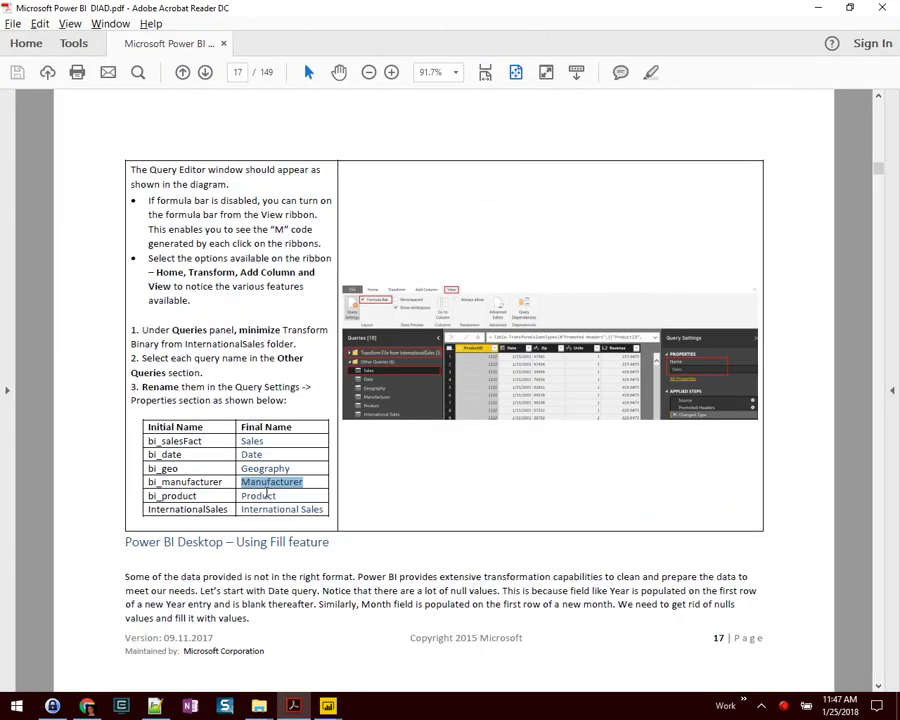
{"action": "left_click", "coordinate": [274, 493]}
{"action": "double_click", "coordinate": [260, 495]}
{"action": "key", "text": "ctrl+c"}
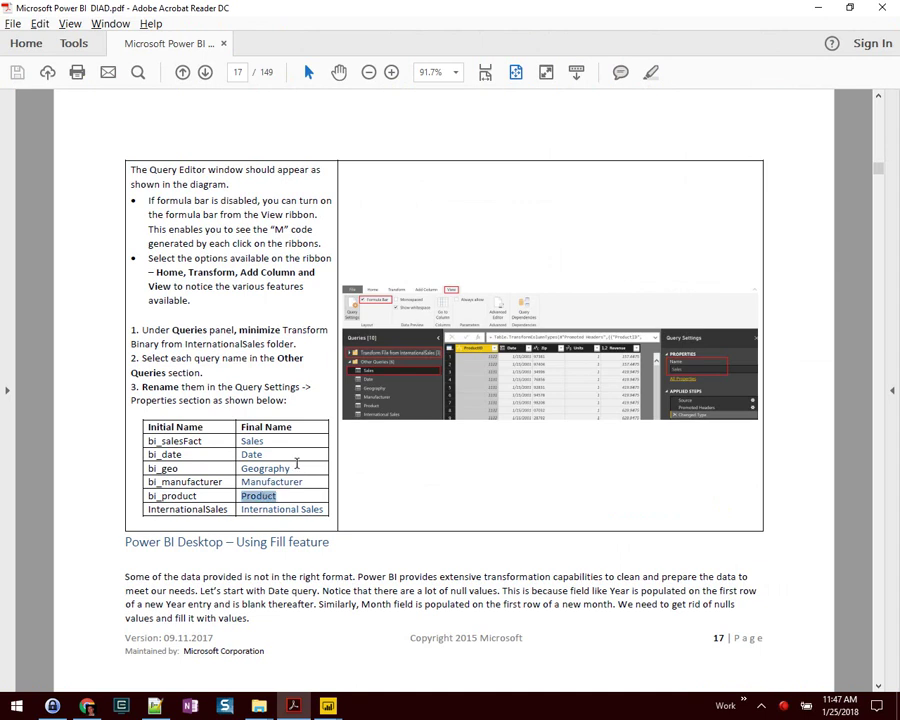
{"action": "key", "text": "alt+Tab"}
{"action": "right_click", "coordinate": [58, 245]}
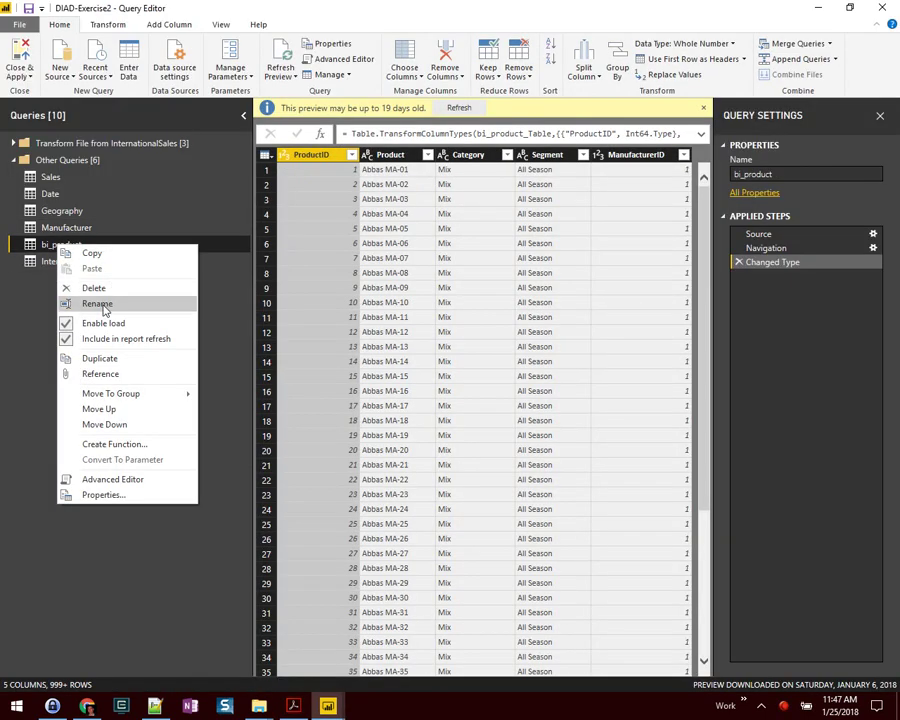
{"action": "left_click", "coordinate": [106, 305]}
{"action": "key", "text": "ctrl+v"}
Copy the final name International Sales from the PDF's naming table and rename the InternationalSales query with it.
{"action": "key", "text": "alt+Tab"}
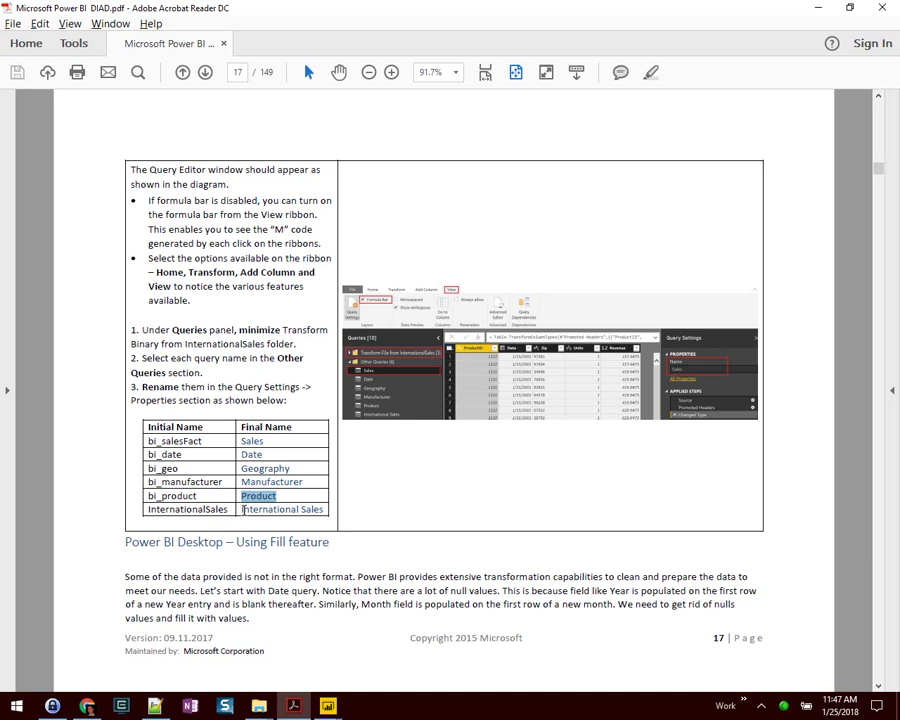
{"action": "left_click_drag", "start_coordinate": [241, 509], "coordinate": [321, 512]}
{"action": "key", "text": "ctrl+c"}
{"action": "key", "text": "alt+Tab"}
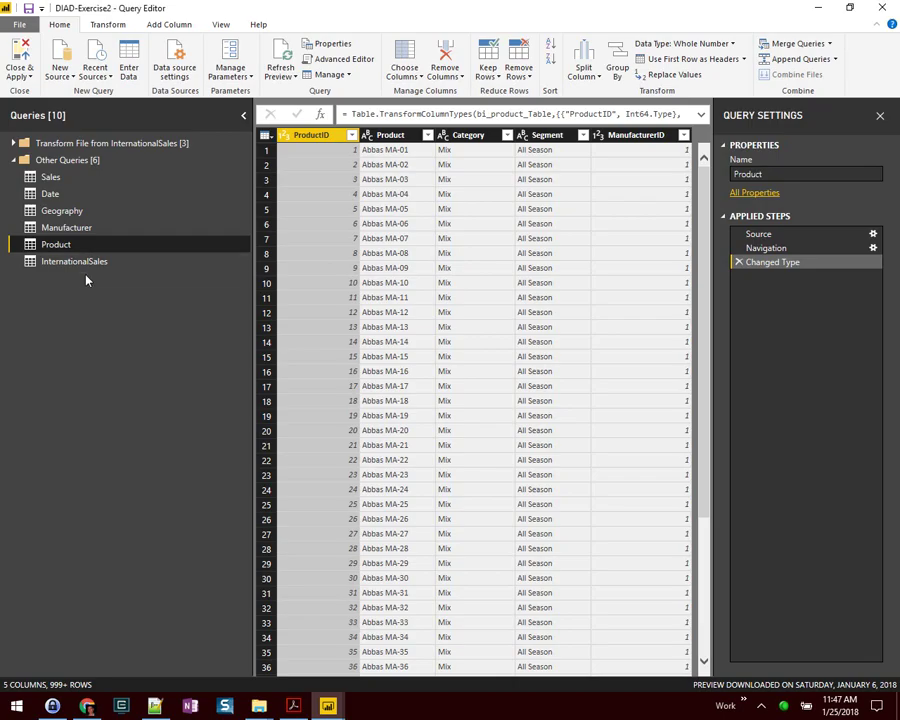
{"action": "right_click", "coordinate": [70, 262]}
{"action": "left_click", "coordinate": [117, 322]}
{"action": "key", "text": "ctrl+v"}
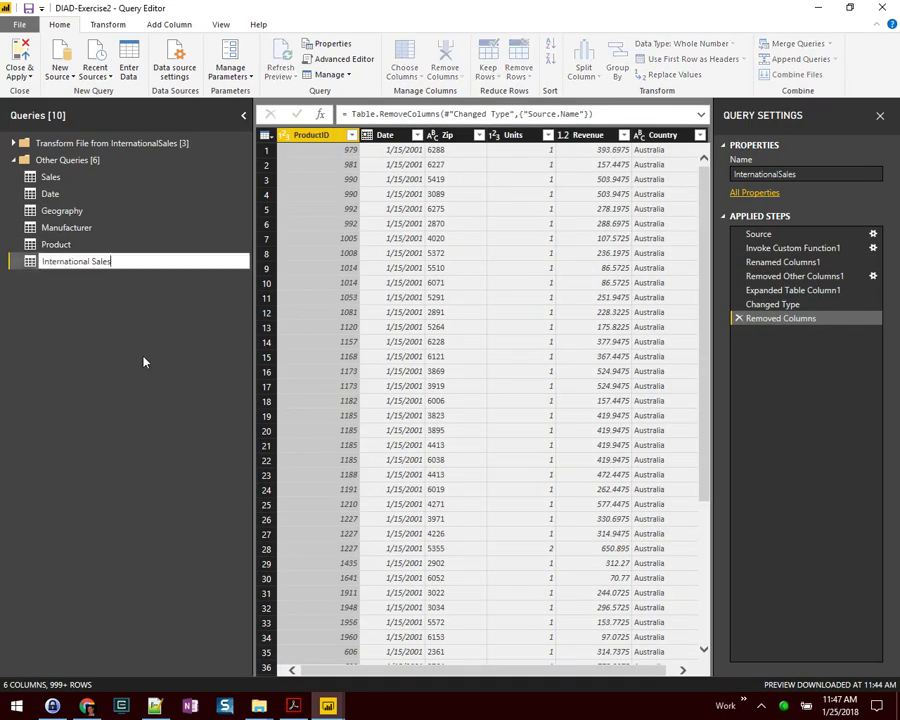
{"action": "key", "text": "Return"}
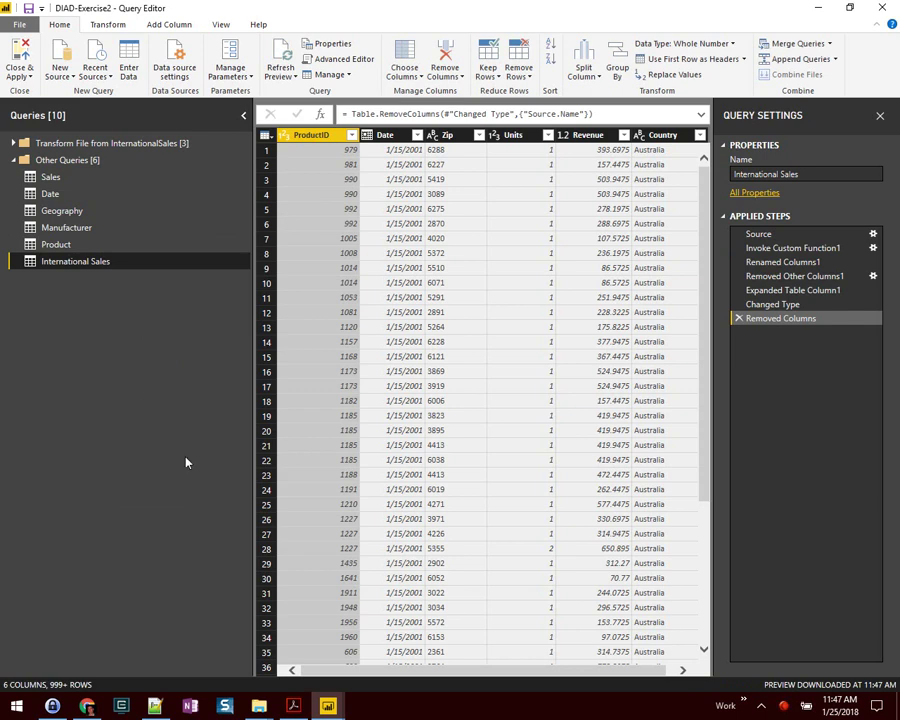
Read the PDF's section on using the Fill feature, including the instructions for the Date query on page 18.
{"action": "key", "text": "alt+Tab"}
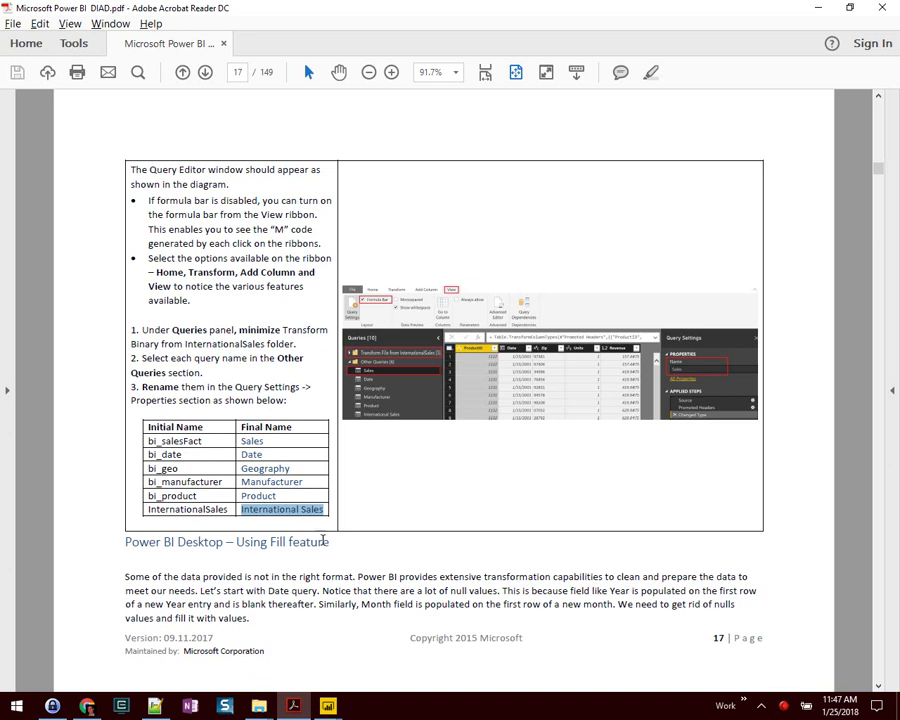
{"action": "left_click_drag", "start_coordinate": [236, 542], "coordinate": [331, 542]}
{"action": "left_click_drag", "start_coordinate": [614, 576], "coordinate": [233, 592]}
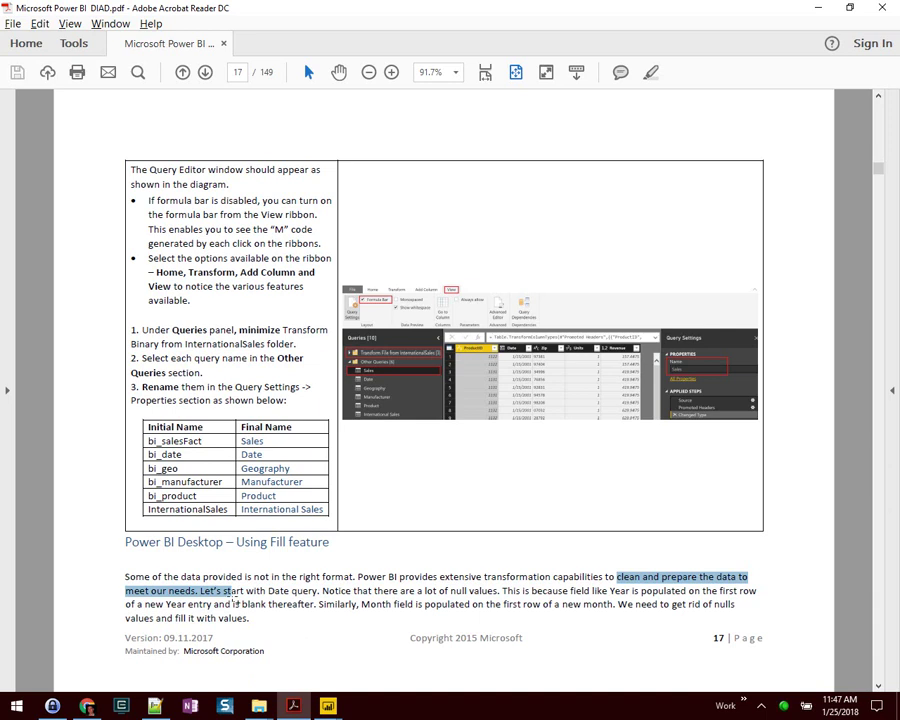
{"action": "double_click", "coordinate": [277, 591]}
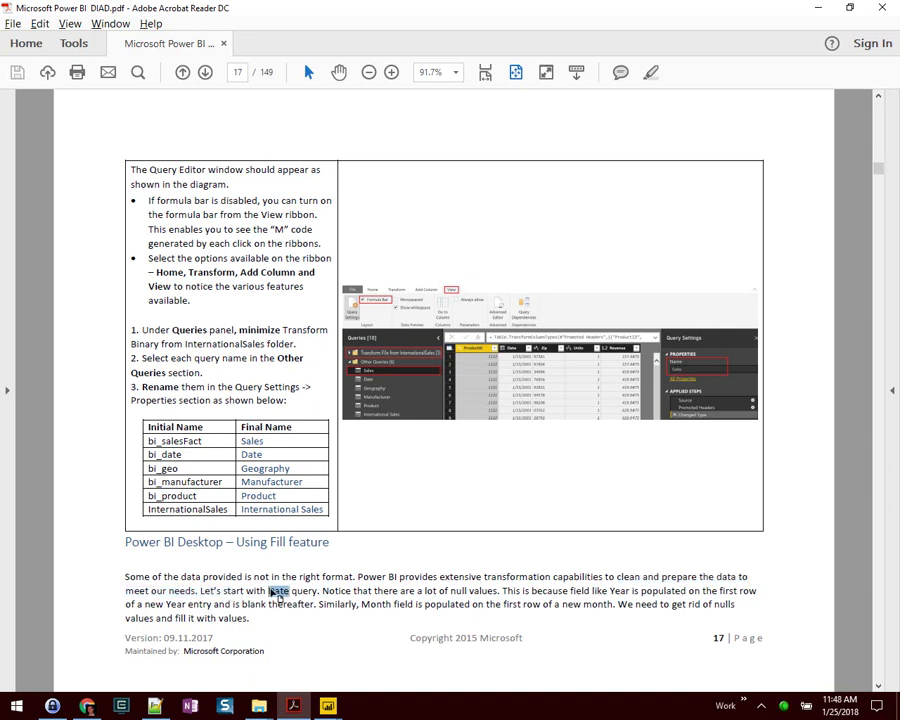
{"action": "left_click_drag", "start_coordinate": [323, 591], "coordinate": [603, 596]}
{"action": "left_click", "coordinate": [345, 606]}
{"action": "scroll", "coordinate": [301, 598], "scroll_direction": "down", "scroll_amount": 2}
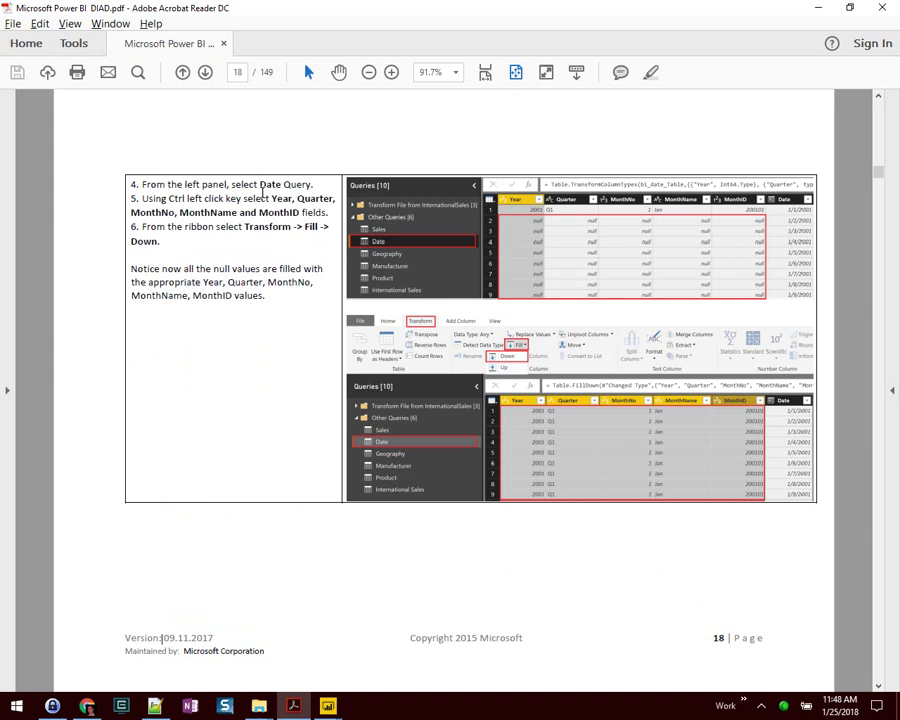
In the Query Editor, open the Date query and select its Year, Quarter, MonthNo, MonthName and MonthID columns as the PDF instructs.
{"action": "key", "text": "alt+Tab"}
{"action": "left_click", "coordinate": [48, 195]}
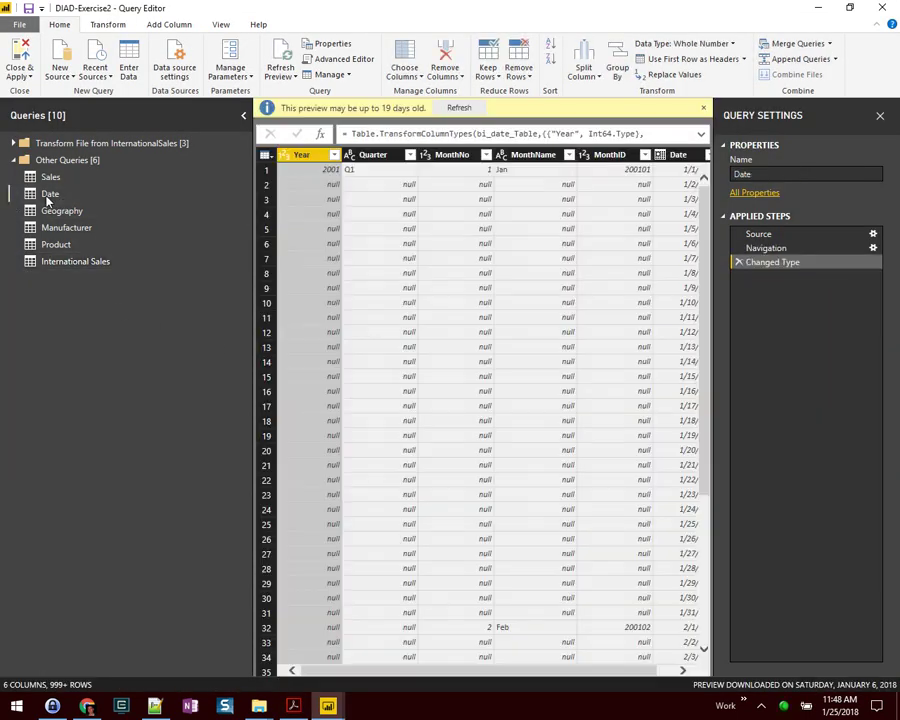
{"action": "key", "text": "alt+Tab"}
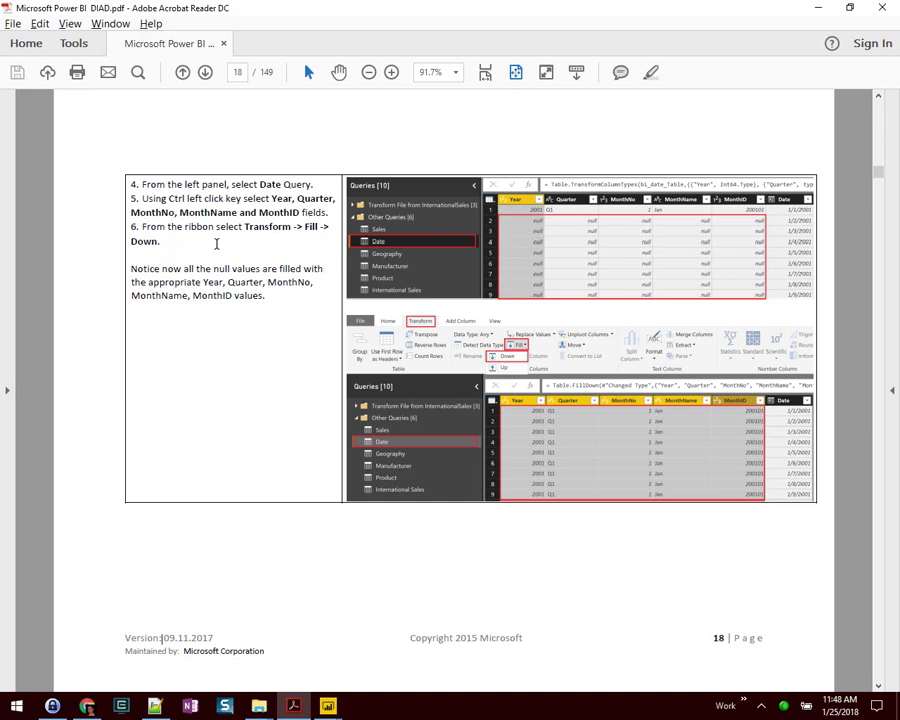
{"action": "key", "text": "alt+Tab"}
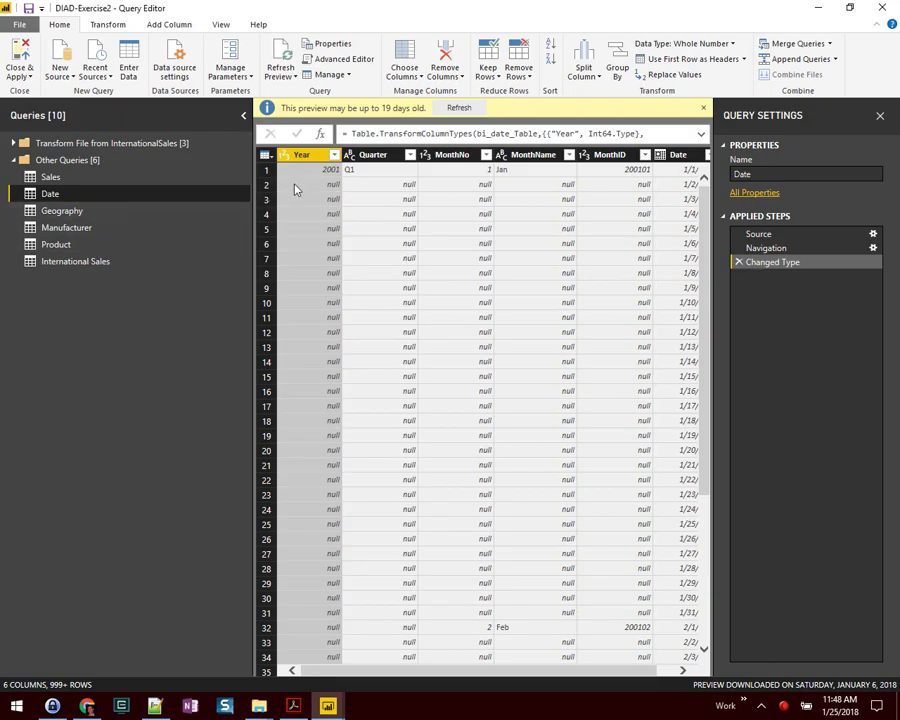
{"action": "key", "text": "alt+Tab"}
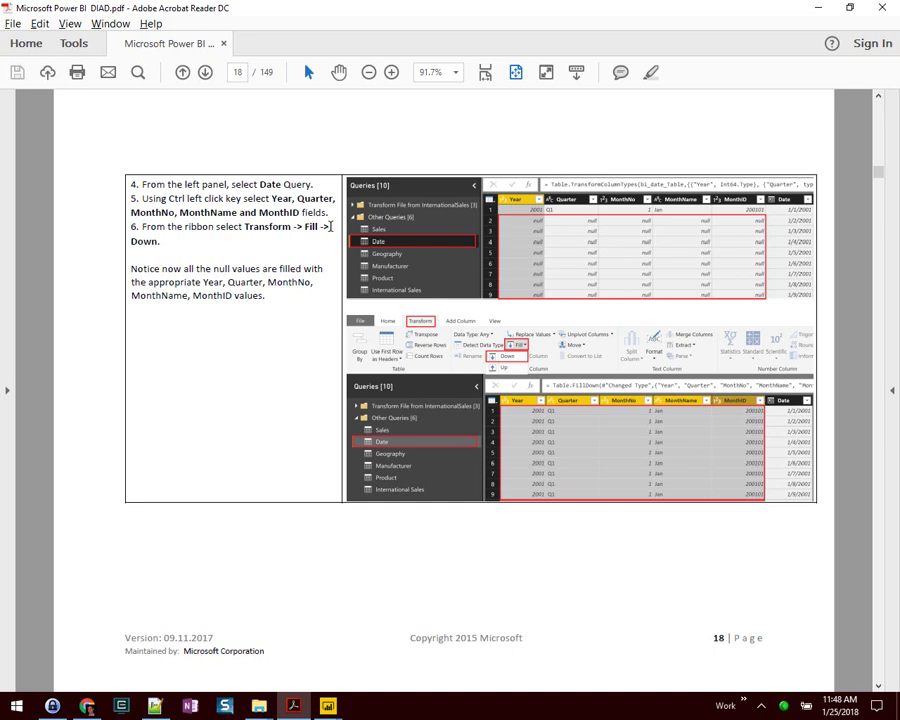
{"action": "key", "text": "alt+Tab"}
{"action": "left_click", "coordinate": [370, 155], "text": "ctrl"}
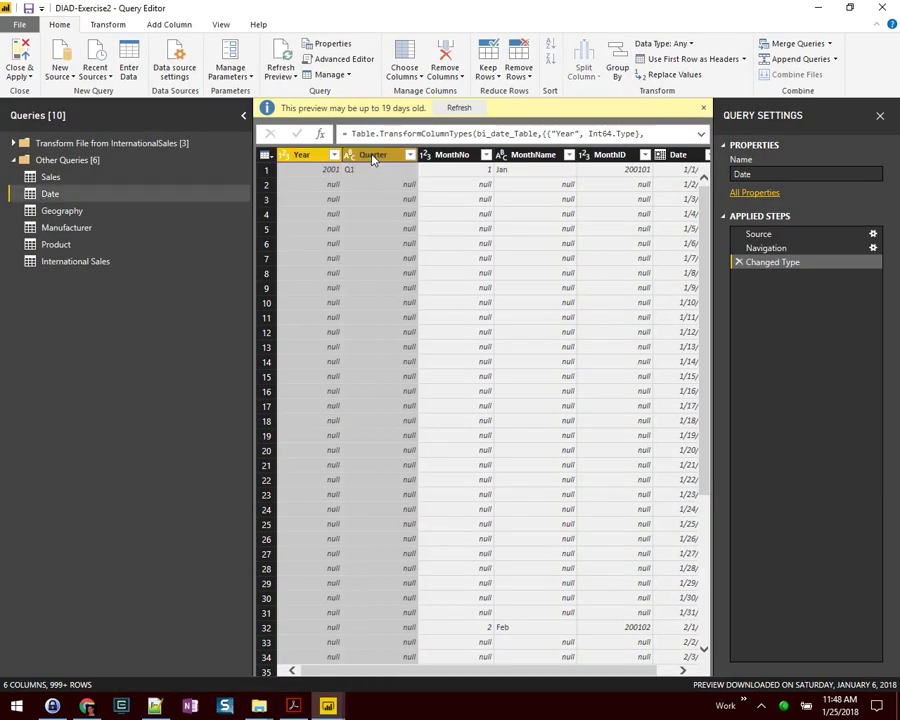
{"action": "left_click", "coordinate": [462, 157], "text": "ctrl"}
{"action": "left_click", "coordinate": [530, 157], "text": "ctrl"}
{"action": "left_click", "coordinate": [620, 157], "text": "ctrl"}
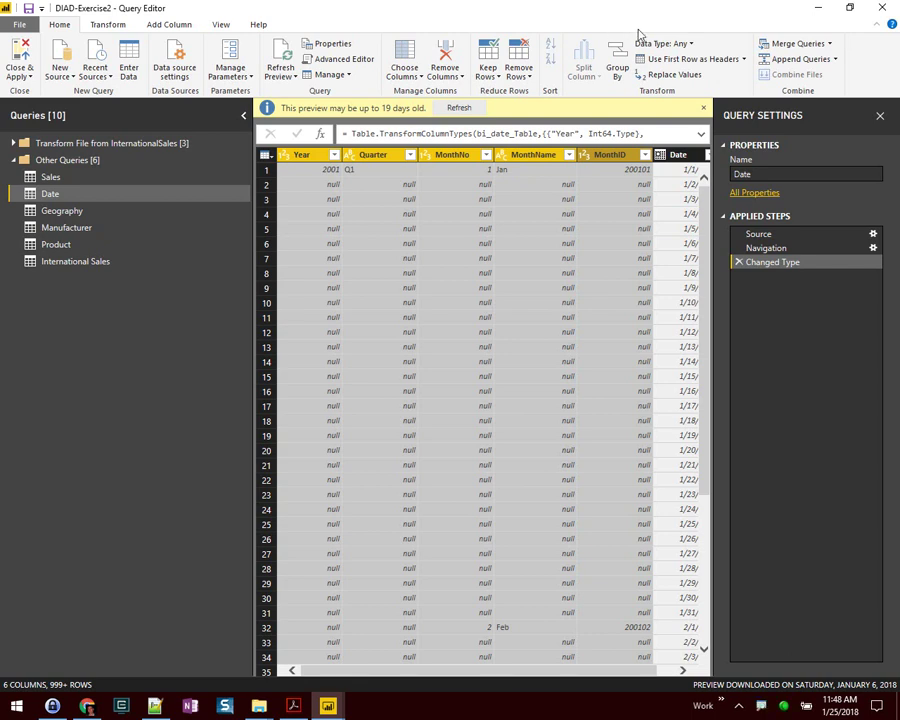
{"action": "mouse_move", "coordinate": [560, 27]}
{"action": "left_mouse_down"}
{"action": "mouse_move", "coordinate": [713, 94]}
{"action": "mouse_move", "coordinate": [763, 100]}
{"action": "left_mouse_up"}
{"action": "mouse_move", "coordinate": [35, 10]}
{"action": "left_mouse_down"}
{"action": "mouse_move", "coordinate": [46, 28]}
{"action": "mouse_move", "coordinate": [80, 40]}
{"action": "left_mouse_up"}
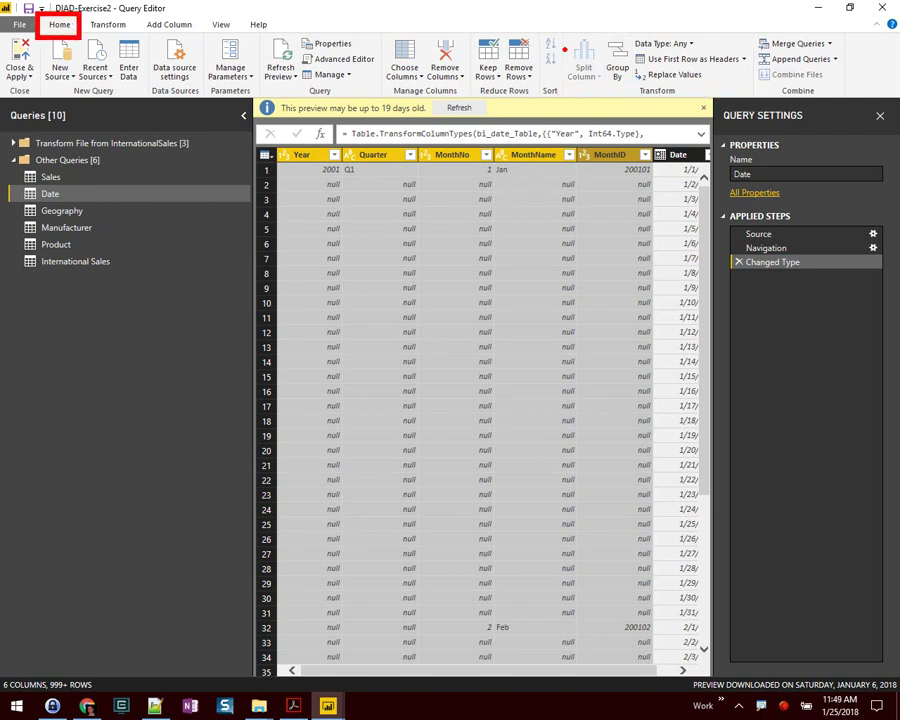
{"action": "left_click_drag", "start_coordinate": [554, 29], "coordinate": [762, 100]}
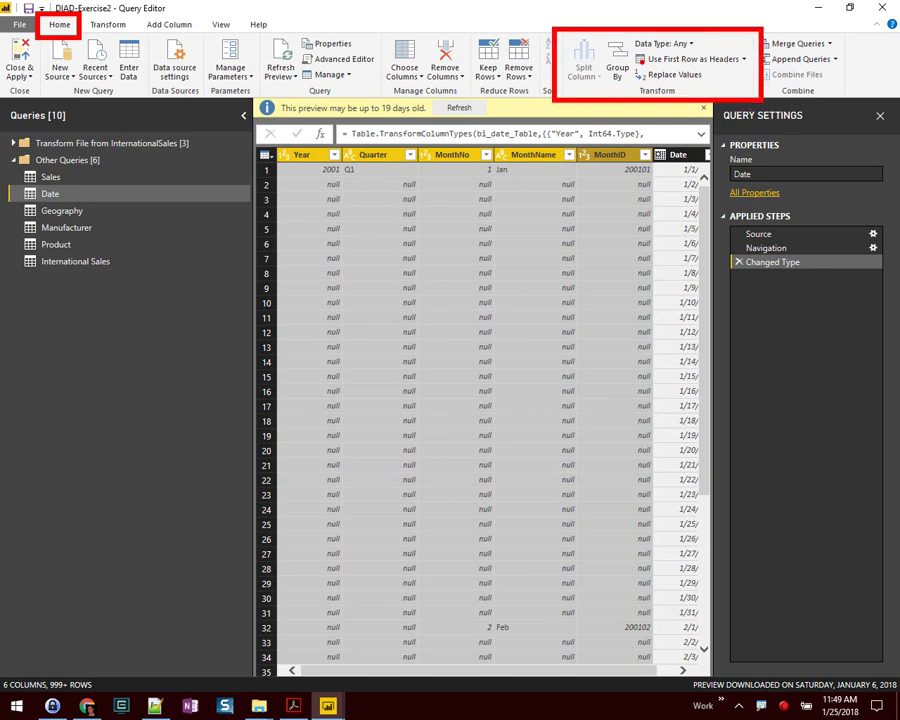
{"action": "left_click_drag", "start_coordinate": [584, 36], "coordinate": [725, 106]}
{"action": "left_click_drag", "start_coordinate": [718, 32], "coordinate": [582, 101]}
{"action": "left_click_drag", "start_coordinate": [115, 155], "coordinate": [115, 22]}
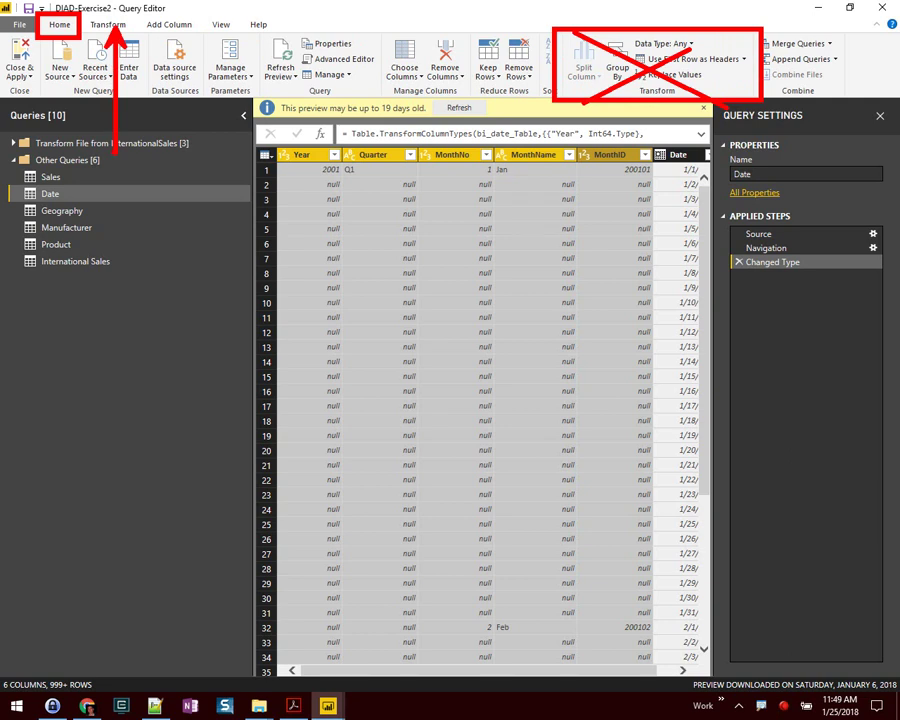
{"action": "key", "text": "Escape"}
Fill down the selected Date query columns to replace their null values.
{"action": "left_click", "coordinate": [107, 24]}
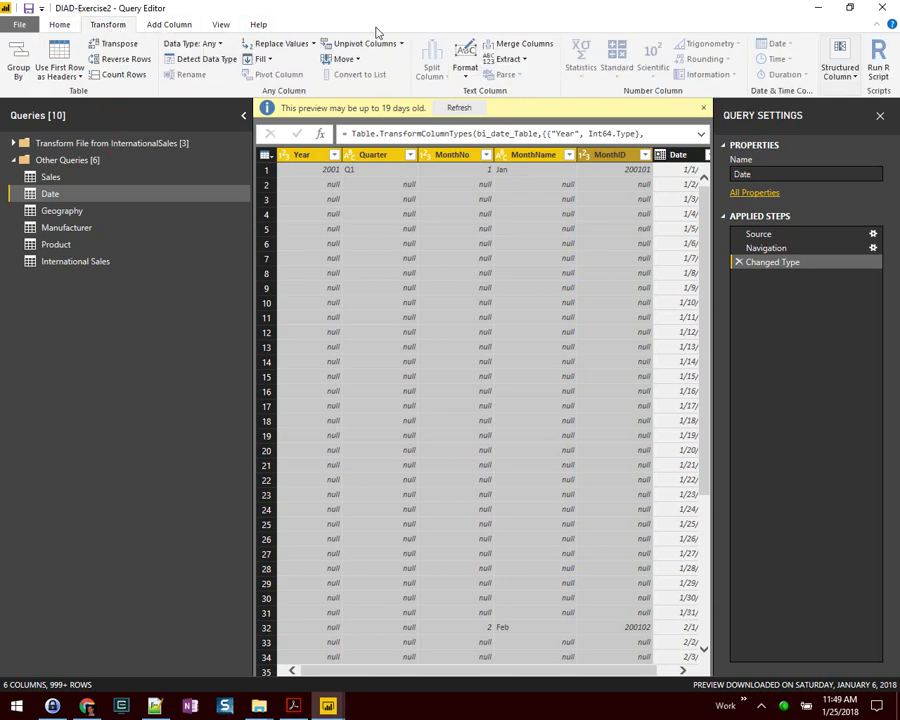
{"action": "left_click", "coordinate": [261, 59]}
{"action": "left_click", "coordinate": [250, 76]}
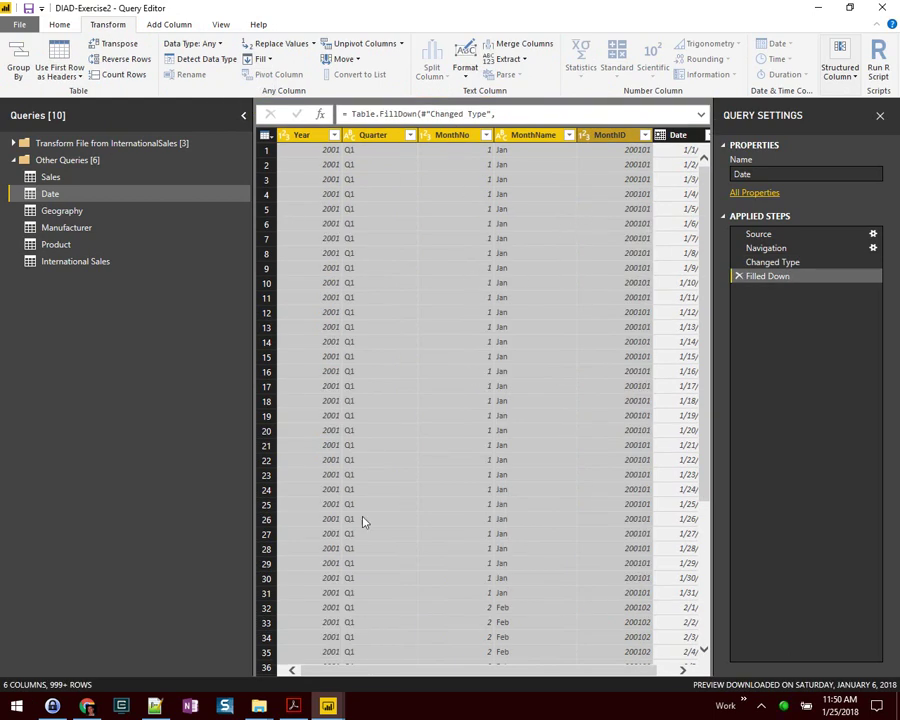
Switch to the PDF and read the instructions on page 19 for transposing the Manufacturer query.
{"action": "left_click", "coordinate": [293, 706]}
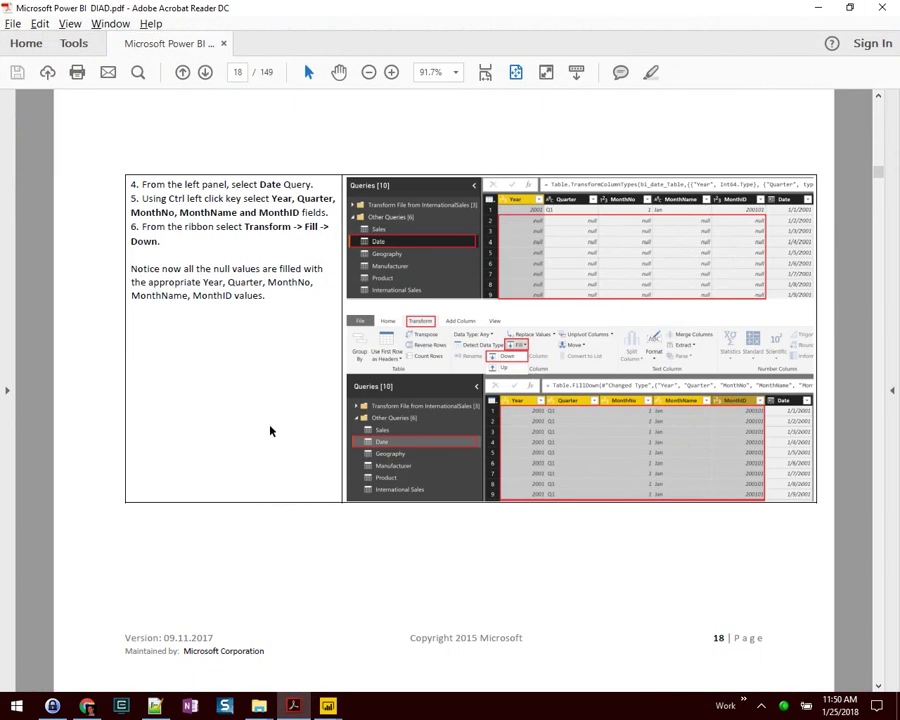
{"action": "scroll", "coordinate": [270, 431], "scroll_direction": "down", "scroll_amount": 2}
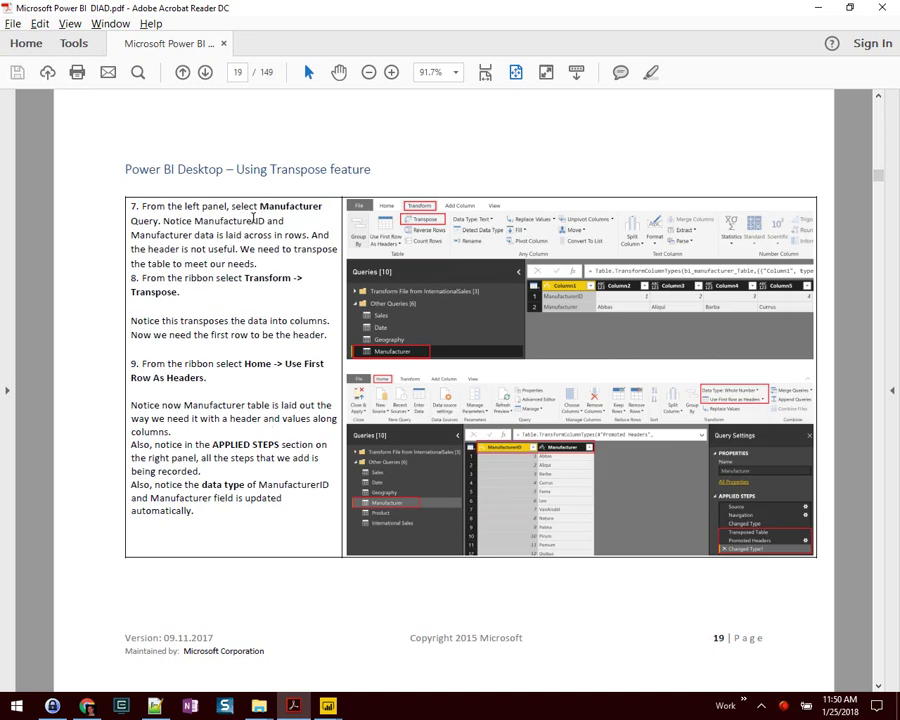
{"action": "double_click", "coordinate": [247, 220]}
{"action": "left_click_drag", "start_coordinate": [130, 236], "coordinate": [177, 236]}
{"action": "double_click", "coordinate": [250, 278]}
{"action": "double_click", "coordinate": [166, 292]}
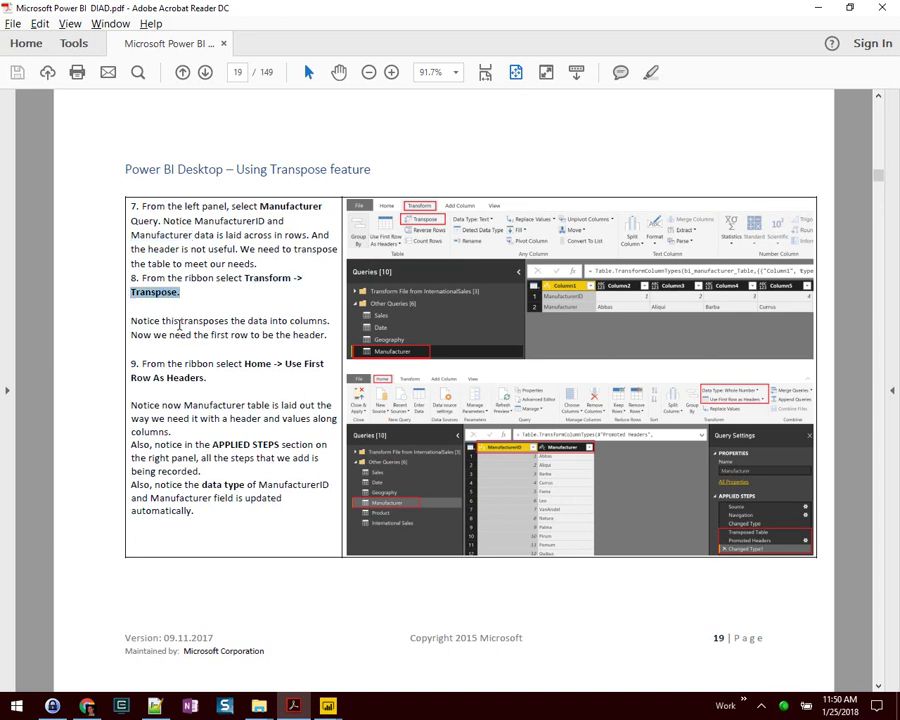
{"action": "left_click_drag", "start_coordinate": [182, 322], "coordinate": [333, 337]}
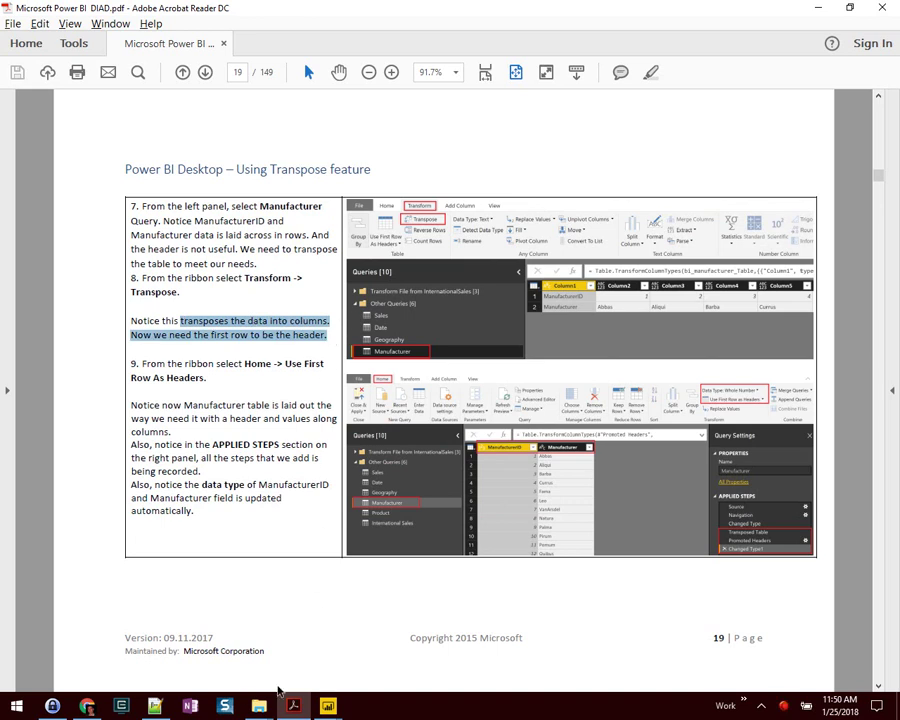
Return to the Query Editor, open the Manufacturer query and transpose its table.
{"action": "left_click", "coordinate": [328, 706]}
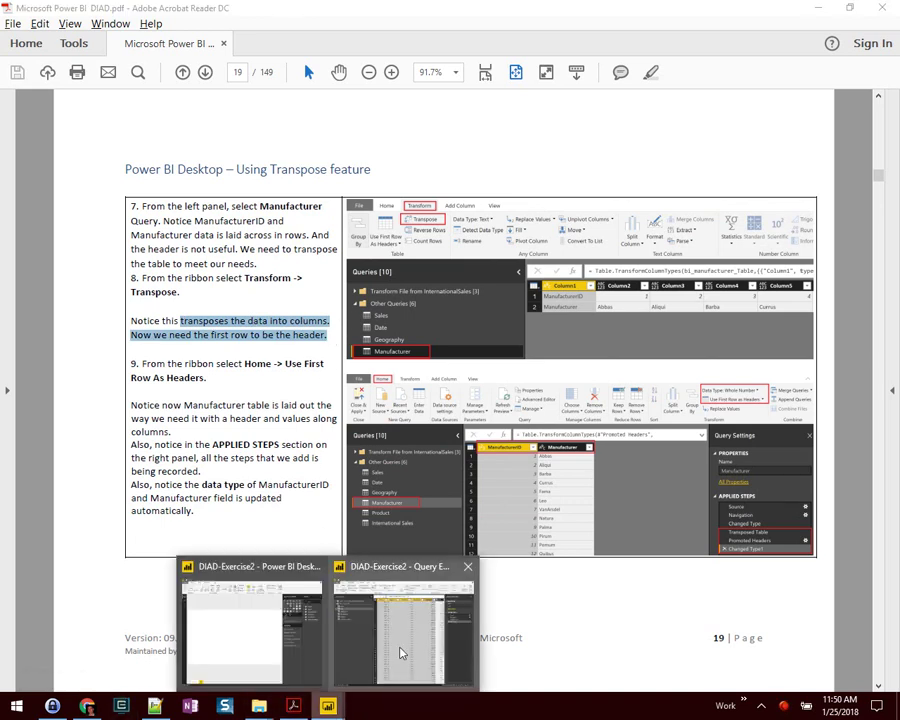
{"action": "left_click", "coordinate": [405, 625]}
{"action": "left_click", "coordinate": [73, 227]}
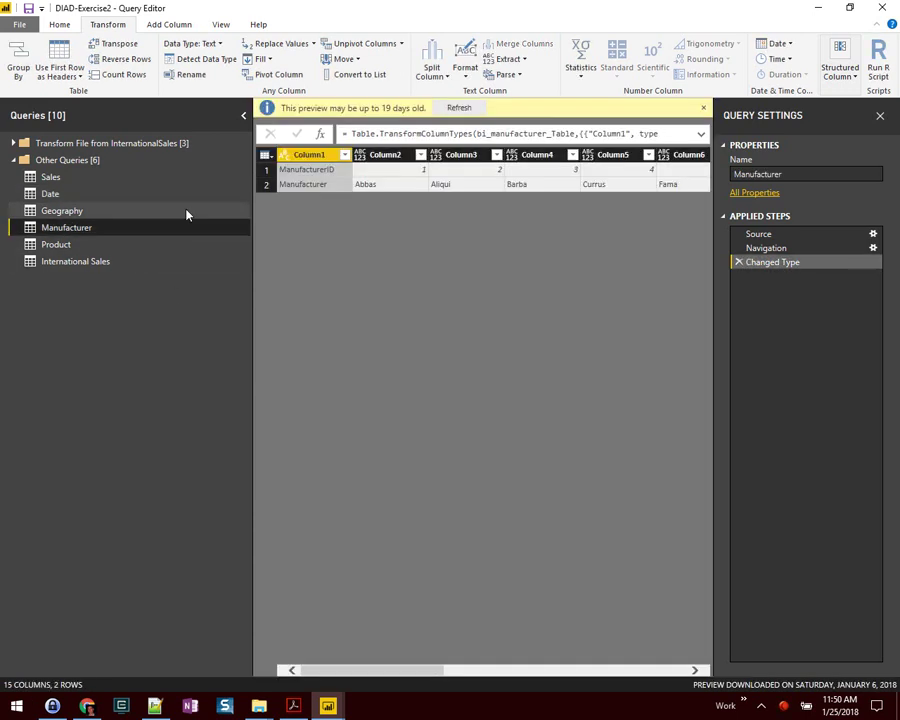
{"action": "left_click", "coordinate": [265, 155]}
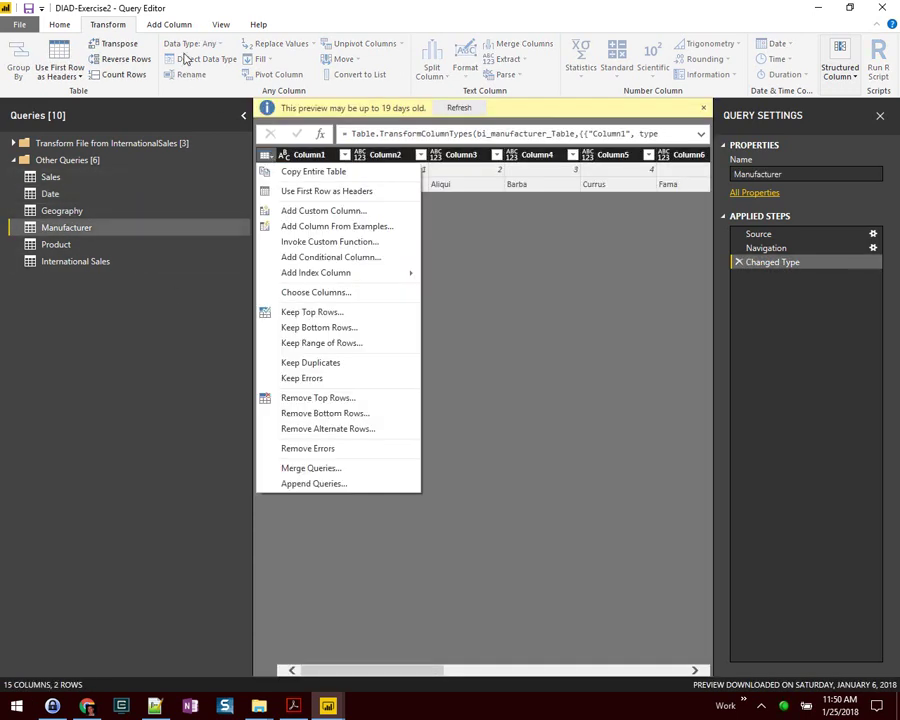
{"action": "left_click", "coordinate": [189, 5]}
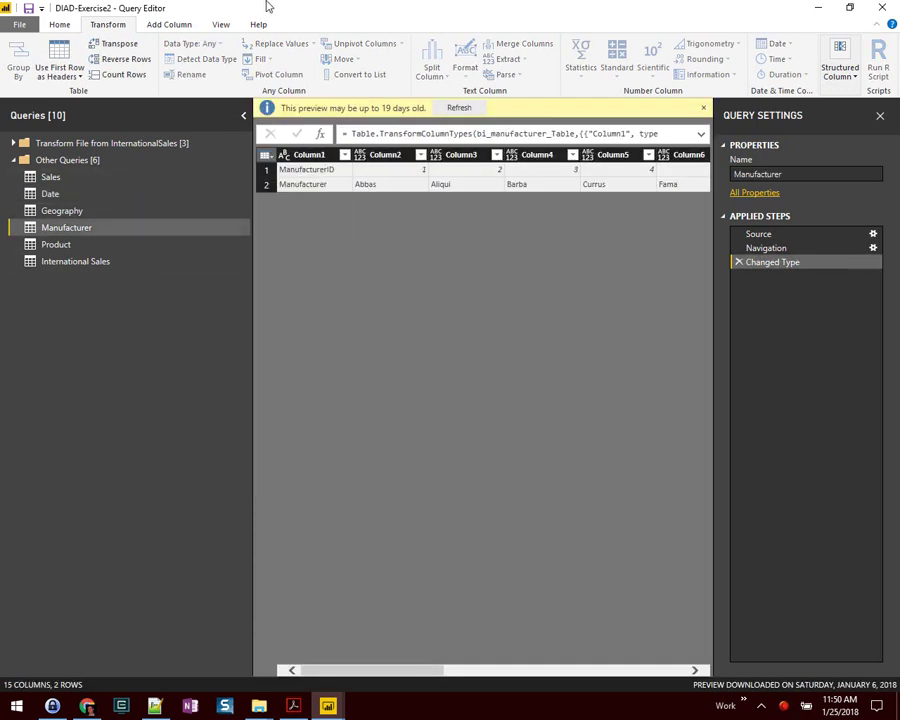
{"action": "left_click", "coordinate": [119, 44]}
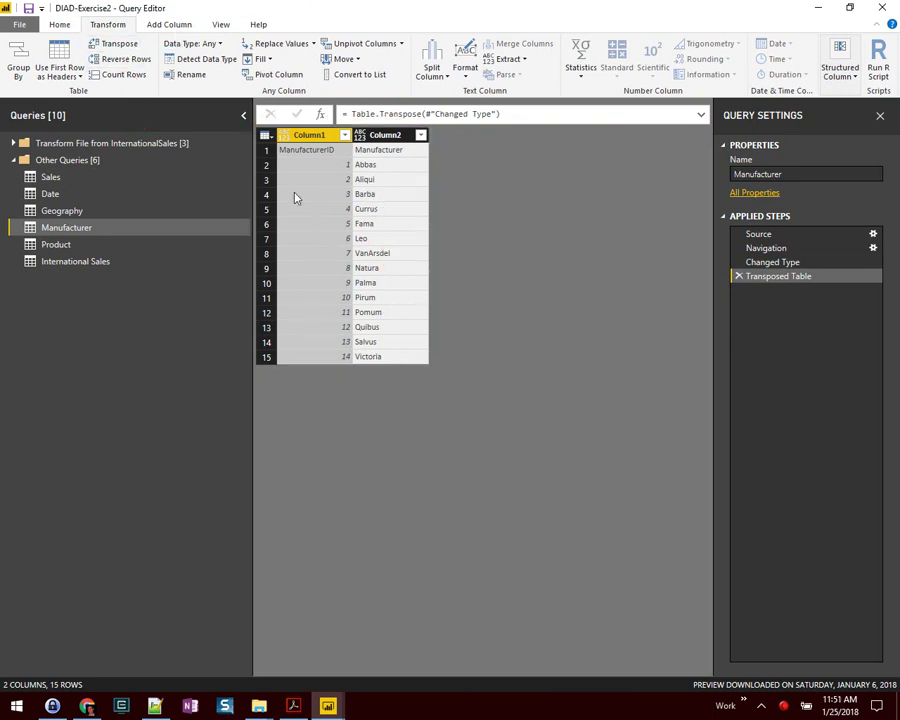
Check instruction 9 in the PDF, then promote the first row of the Manufacturer query to headers in the Query Editor.
{"action": "key", "text": "alt+Tab"}
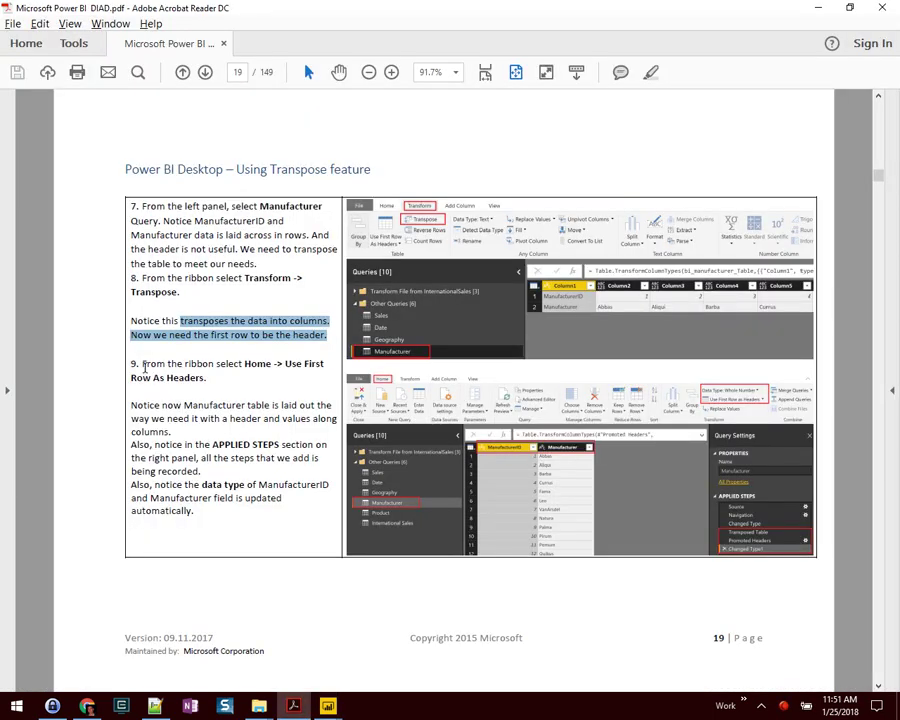
{"action": "left_click_drag", "start_coordinate": [142, 365], "coordinate": [206, 376]}
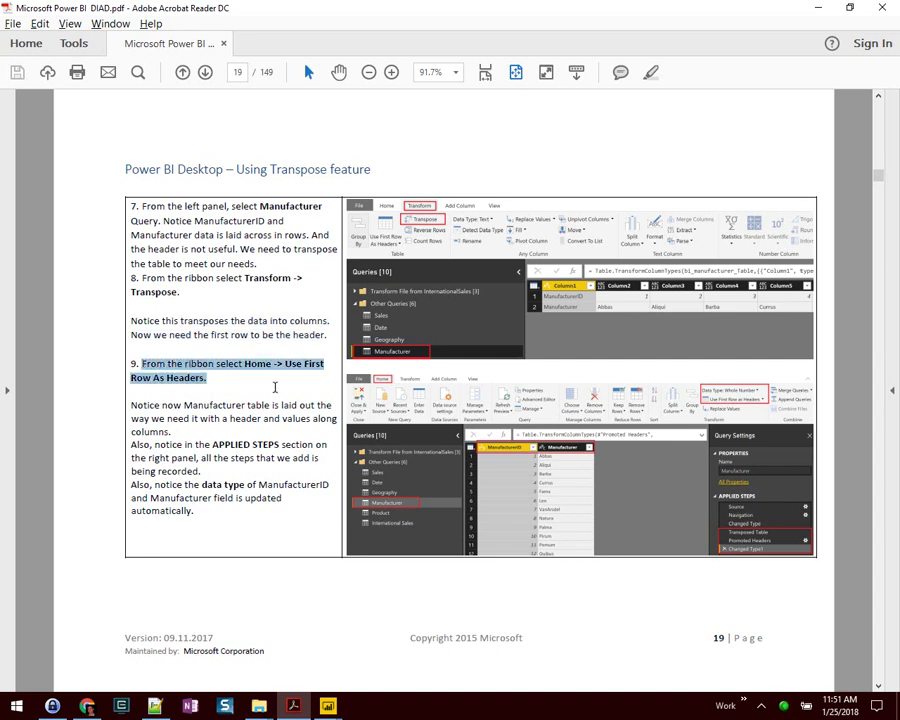
{"action": "key", "text": "alt+Tab"}
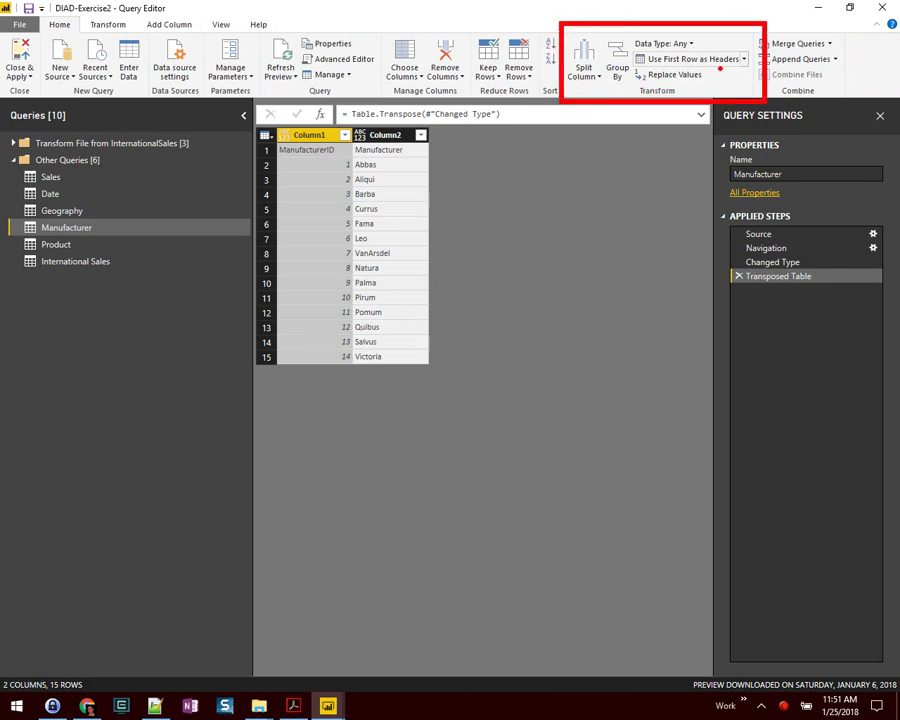
{"action": "left_click", "coordinate": [744, 59]}
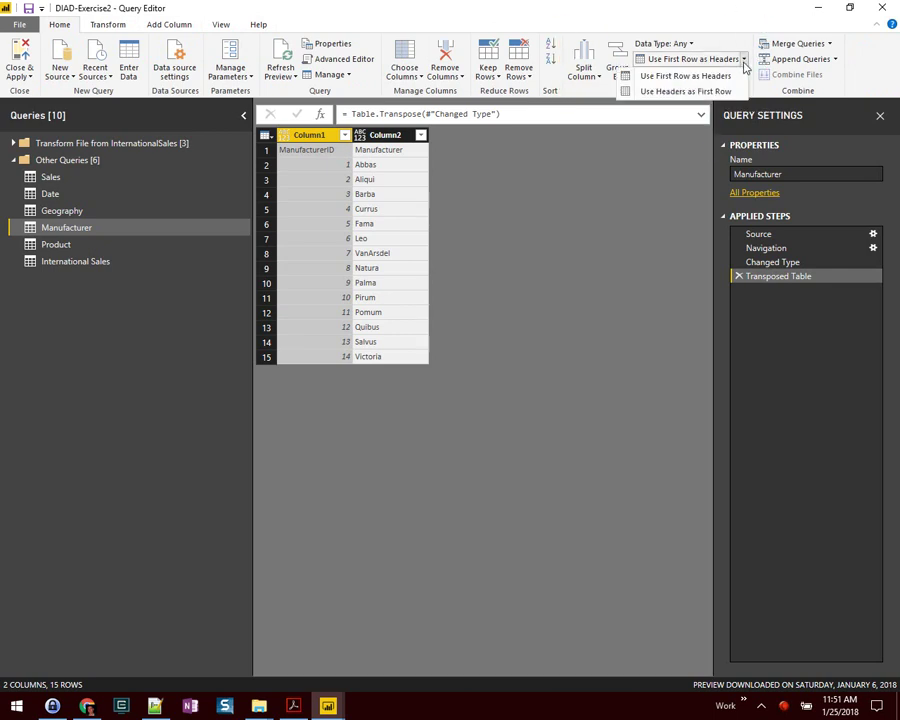
{"action": "left_click", "coordinate": [700, 77]}
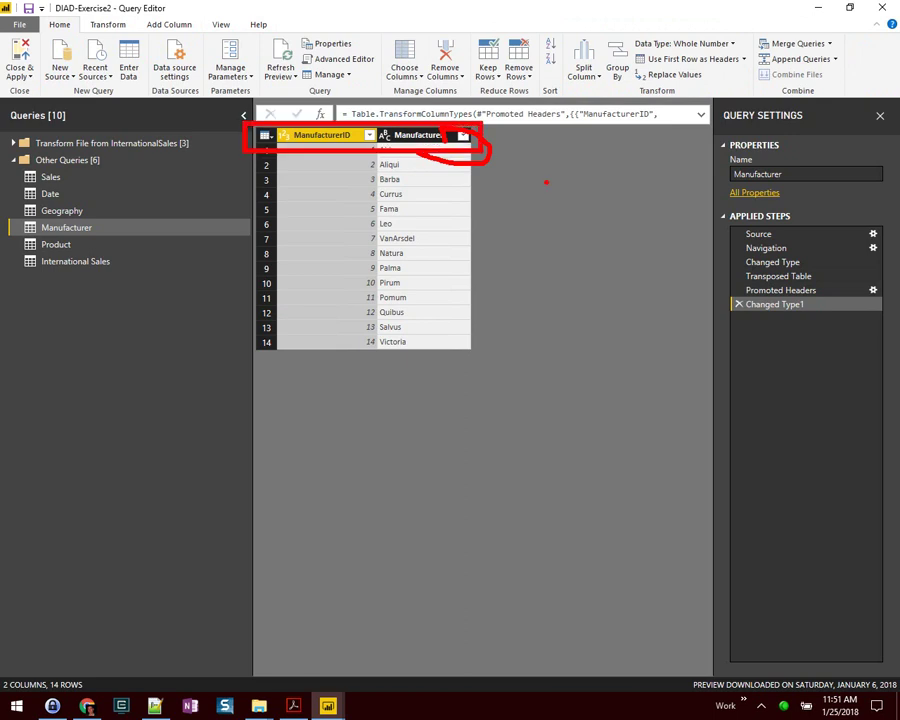
Switch to the PDF and read the page 20 instructions for splitting the Product column.
{"action": "key", "text": "alt+Tab"}
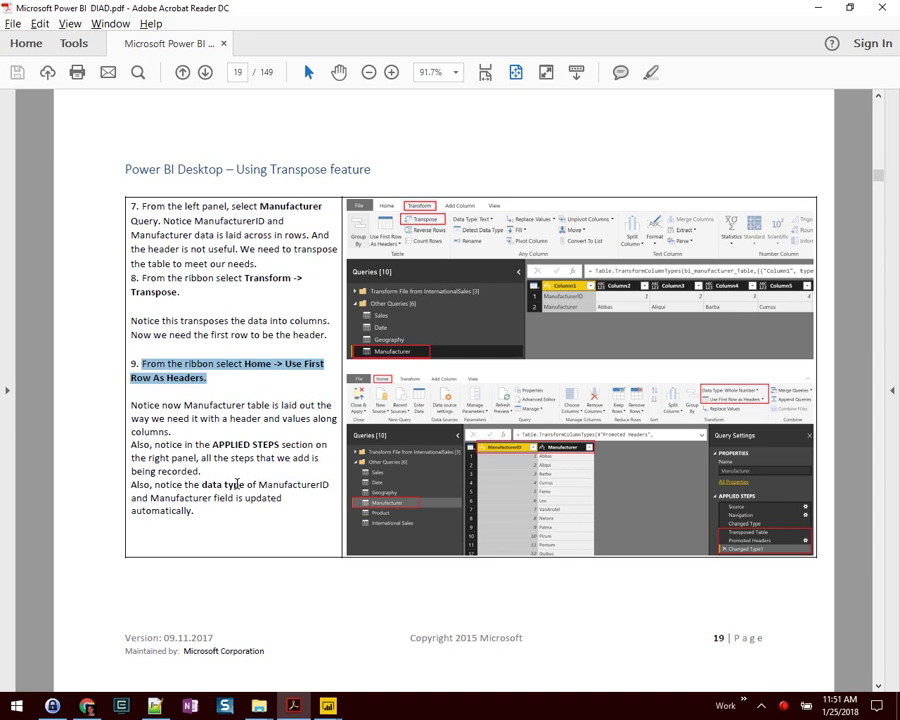
{"action": "scroll", "coordinate": [237, 484], "scroll_direction": "down", "scroll_amount": 2}
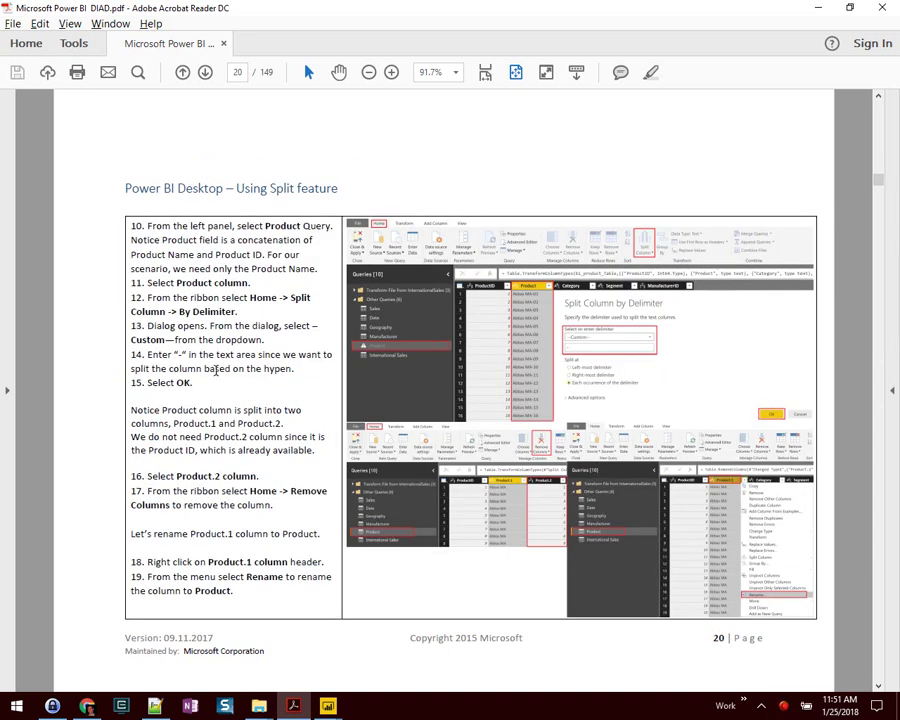
{"action": "left_click_drag", "start_coordinate": [147, 226], "coordinate": [242, 234]}
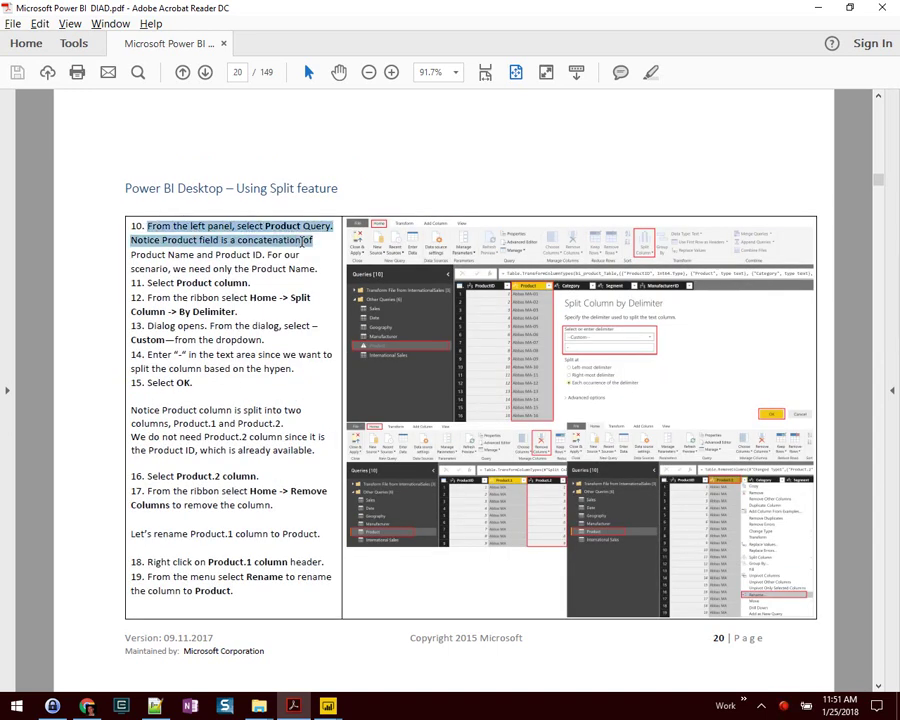
{"action": "left_click", "coordinate": [300, 258]}
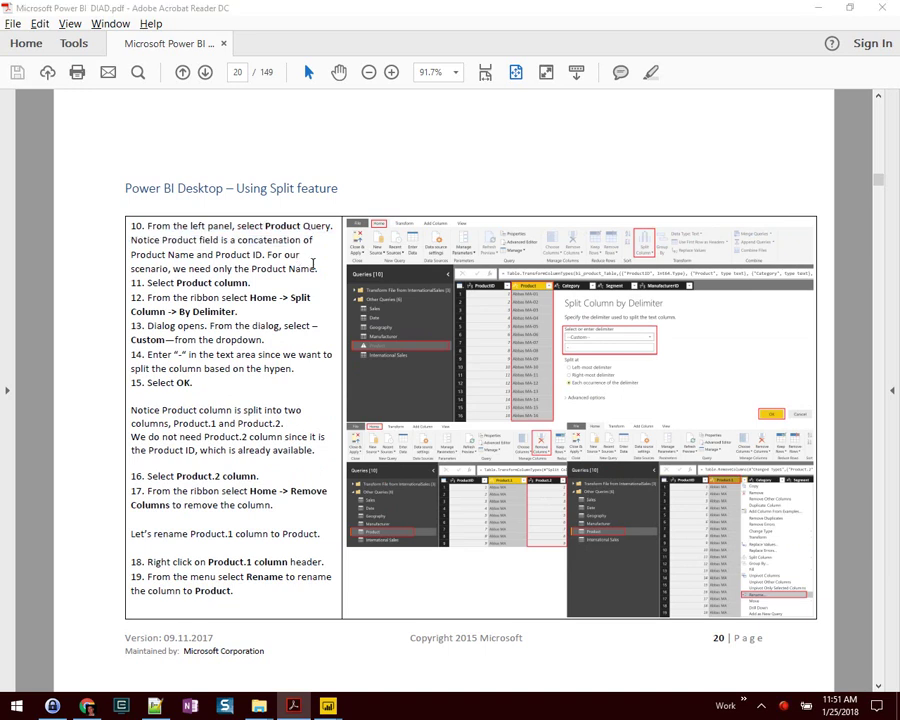
In the Query Editor, open the Product query and select its Product column, consulting the PDF for the split command.
{"action": "key", "text": "alt+Tab"}
{"action": "left_click", "coordinate": [49, 249]}
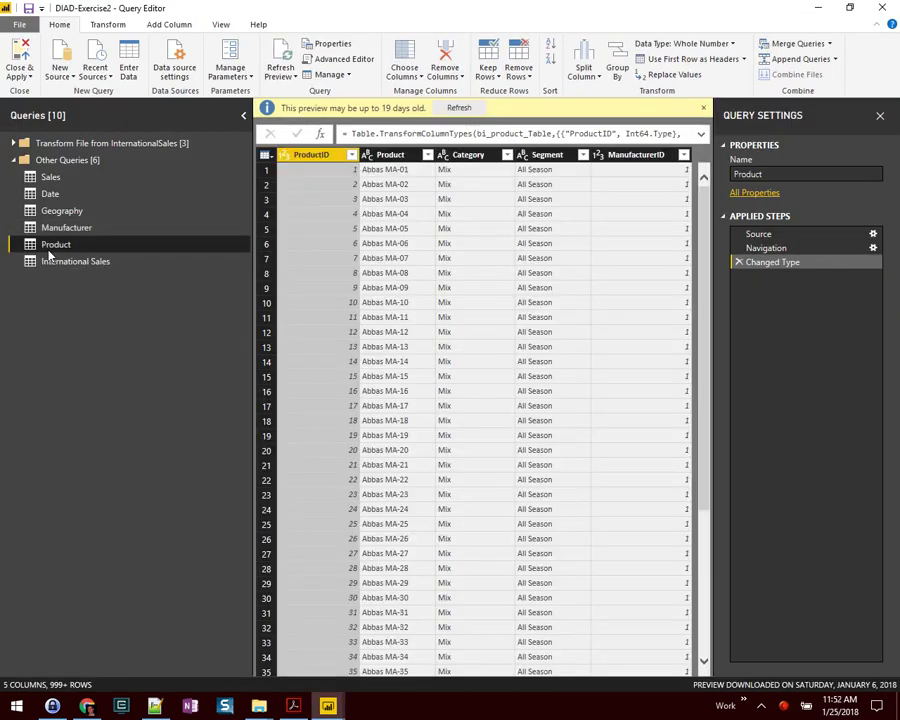
{"action": "left_click", "coordinate": [387, 157]}
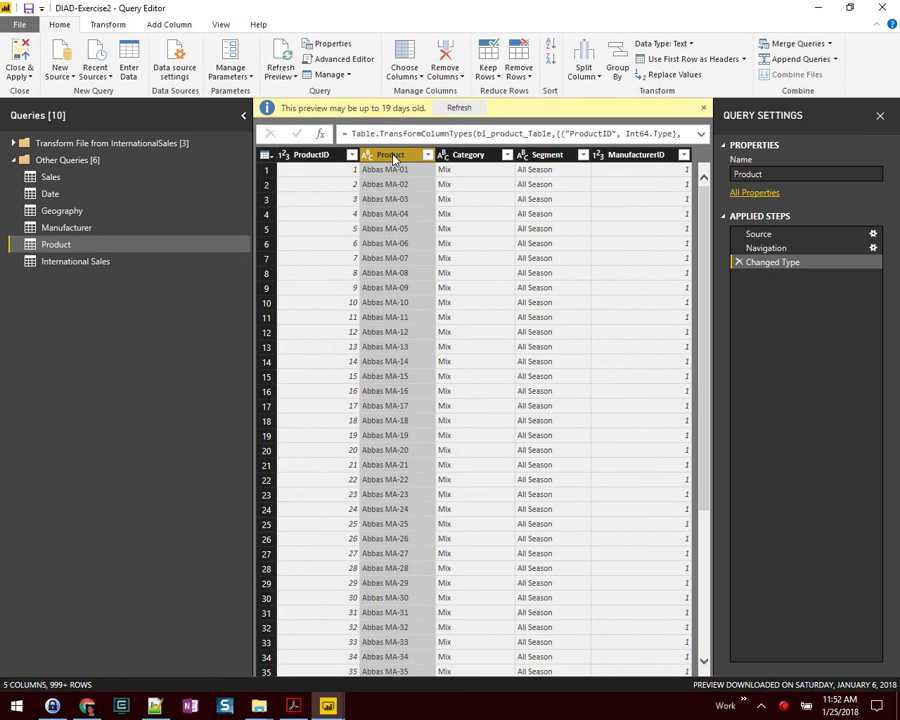
{"action": "key", "text": "alt+Tab"}
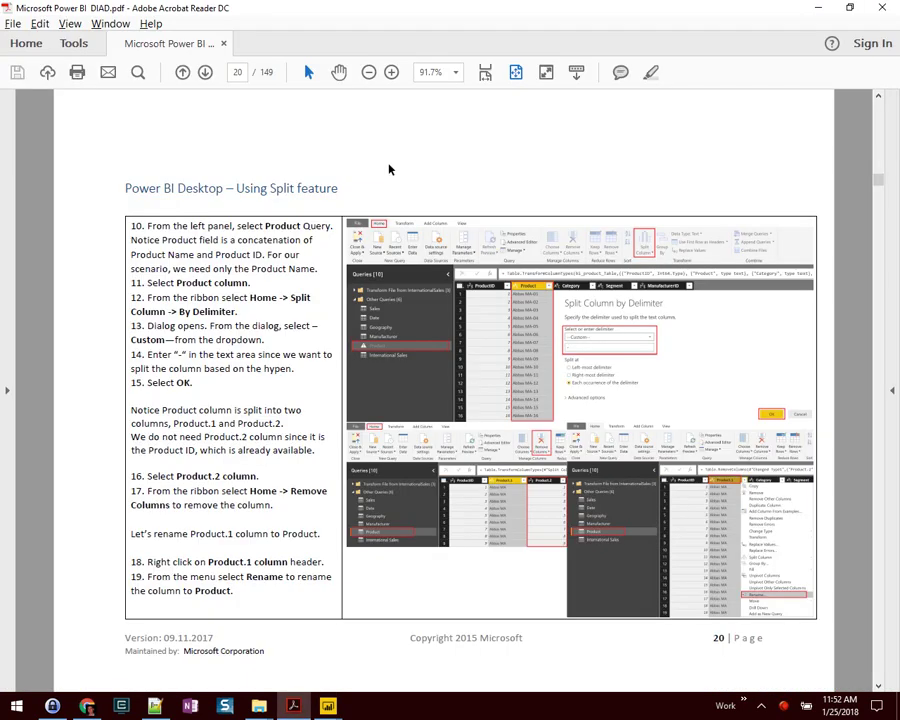
{"action": "left_click_drag", "start_coordinate": [249, 297], "coordinate": [282, 326]}
{"action": "left_click", "coordinate": [282, 326]}
{"action": "key", "text": "alt+Tab"}
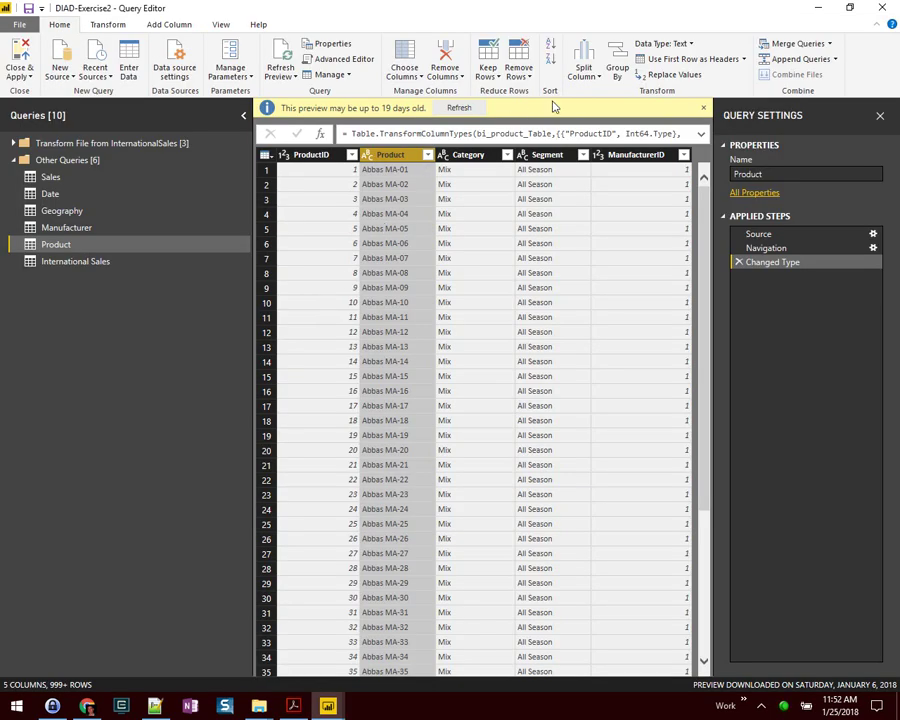
Split the Product column by the custom delimiter "-" at each occurrence, as the PDF instructs.
{"action": "left_click", "coordinate": [589, 80]}
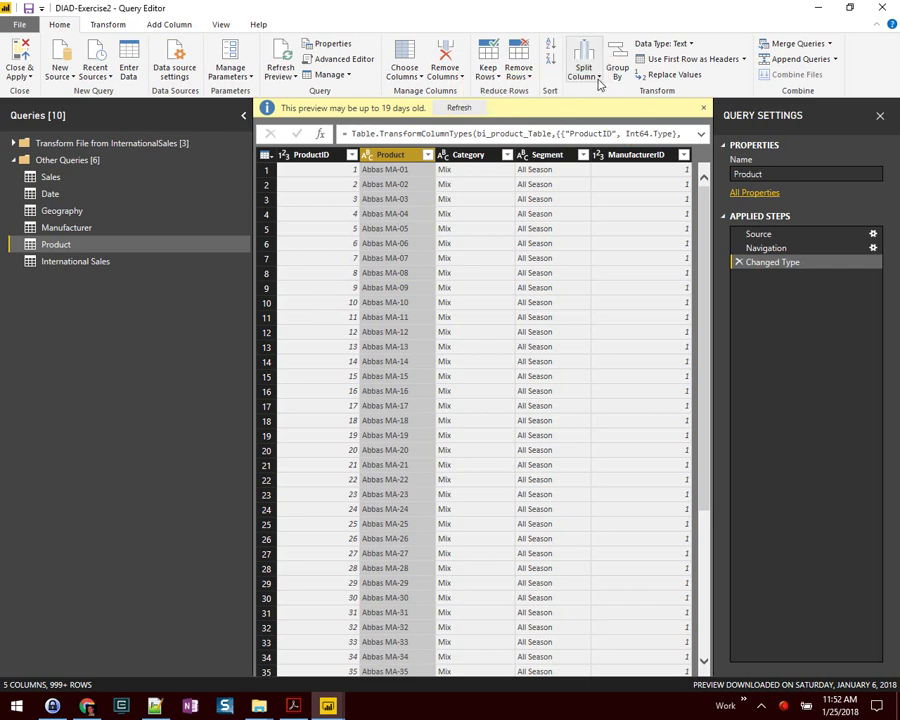
{"action": "left_click", "coordinate": [584, 68]}
{"action": "left_click", "coordinate": [517, 91]}
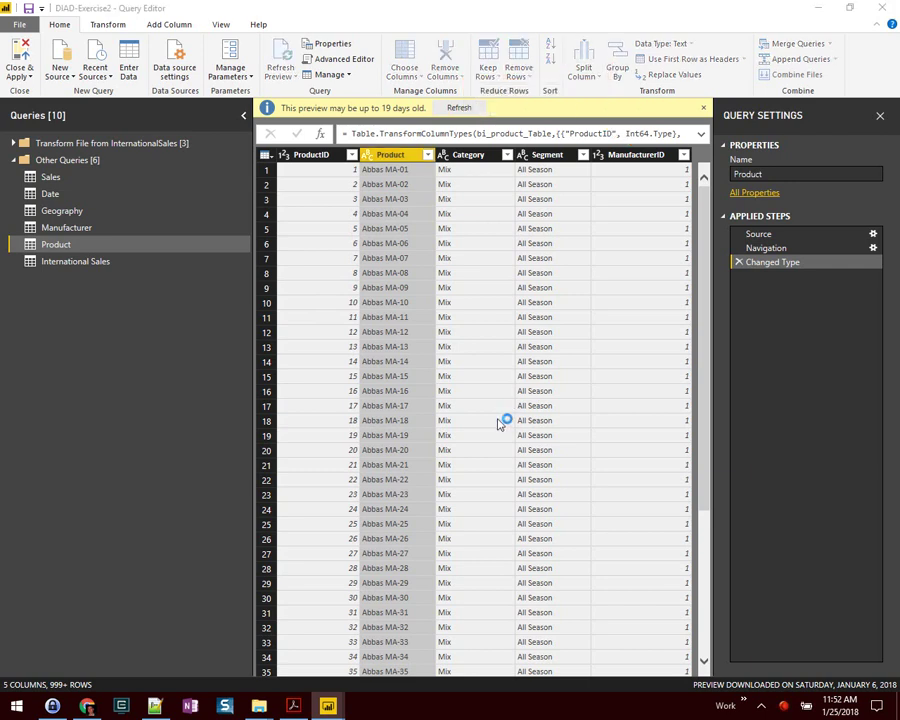
{"action": "key", "text": "alt+Tab"}
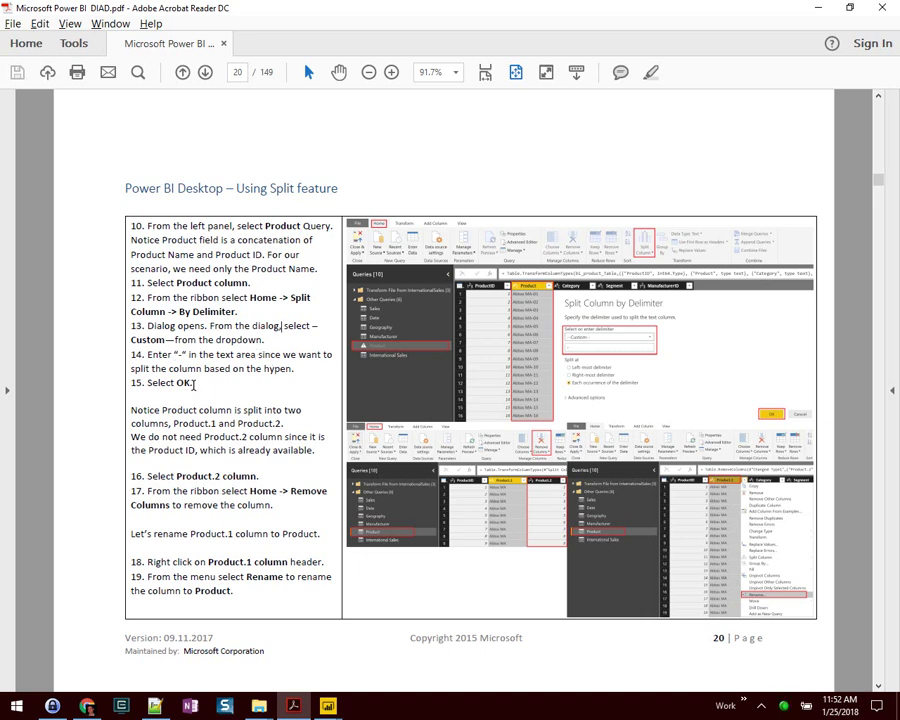
{"action": "key", "text": "alt+Tab"}
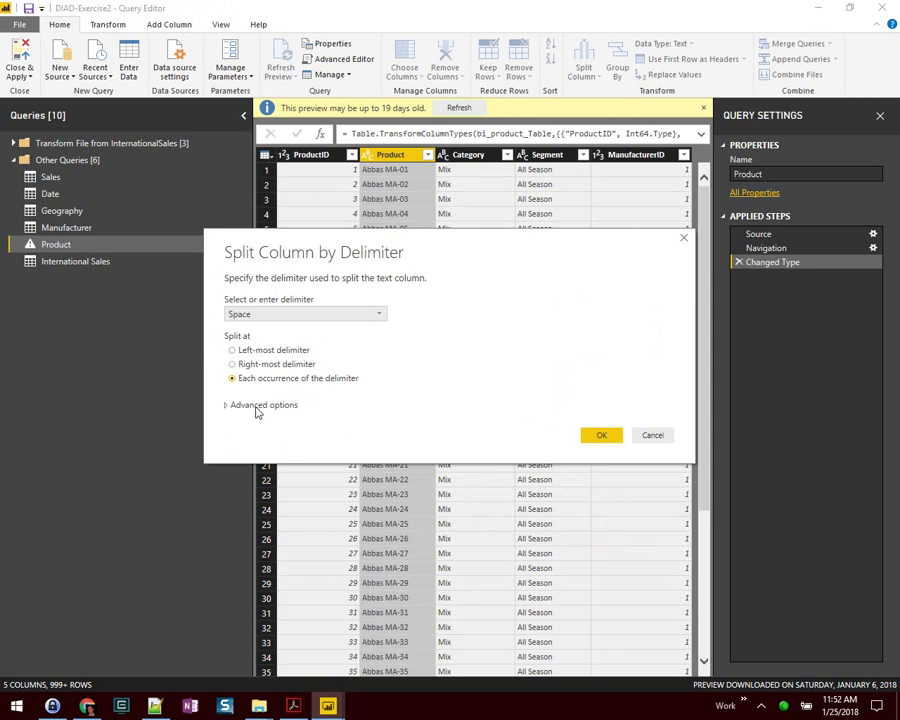
{"action": "left_click", "coordinate": [322, 316]}
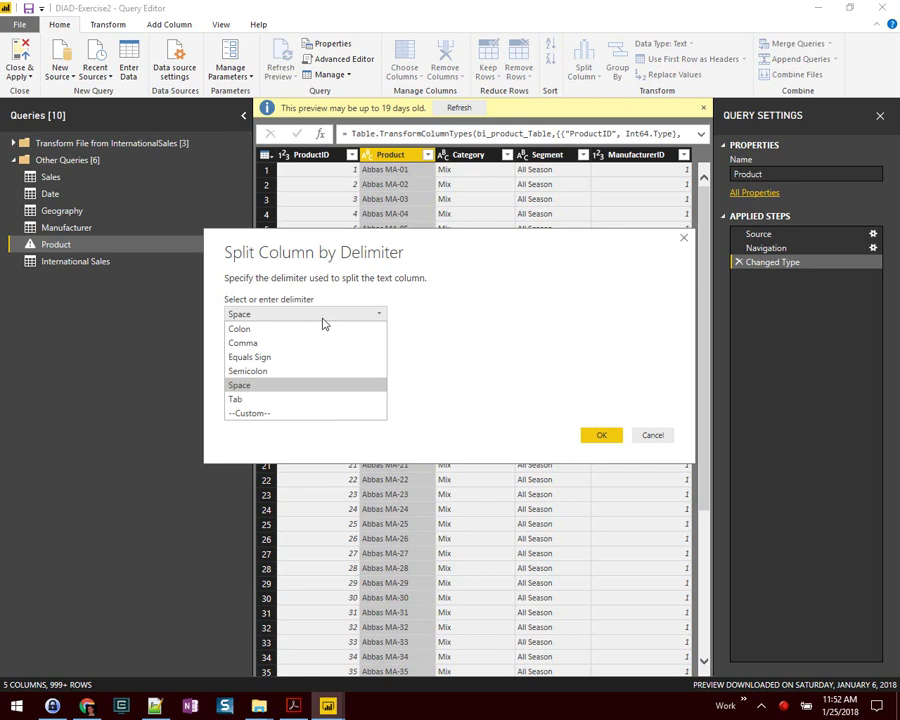
{"action": "left_click", "coordinate": [254, 413]}
{"action": "left_click", "coordinate": [255, 333]}
{"action": "type", "text": "-"}
{"action": "left_click", "coordinate": [598, 452]}
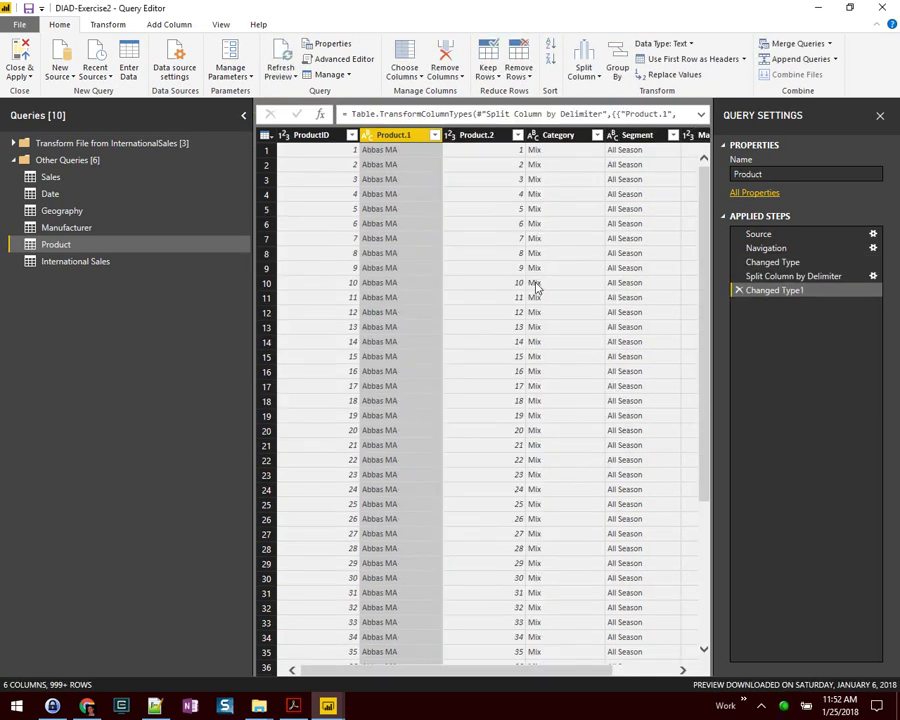
Check the PDF's instruction 16 and remove the Product.2 column from the Product query.
{"action": "left_click", "coordinate": [476, 135]}
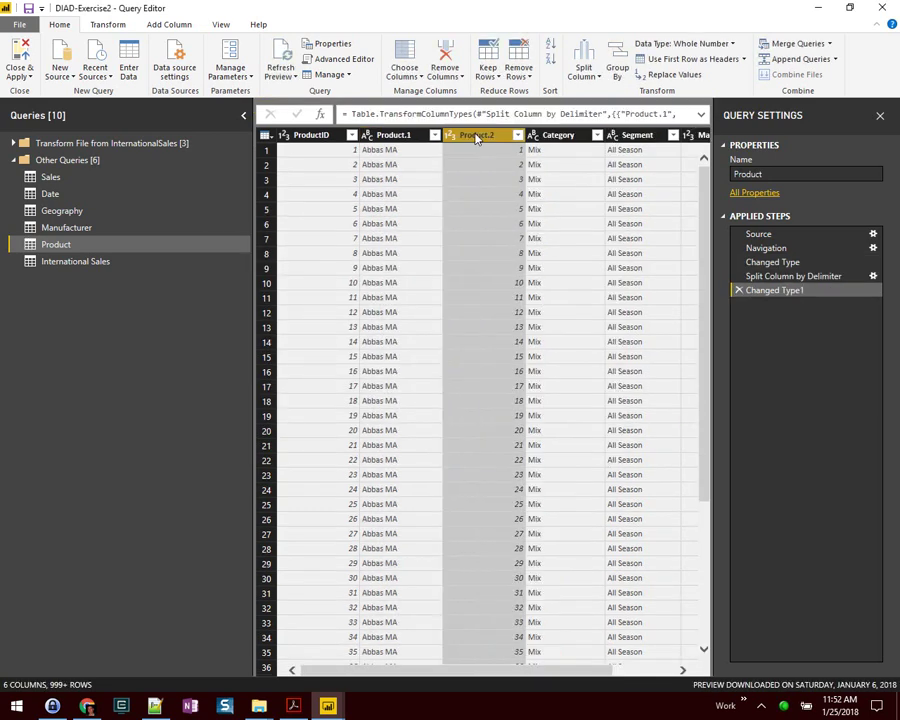
{"action": "left_click", "coordinate": [390, 137]}
{"action": "key", "text": "alt+Tab"}
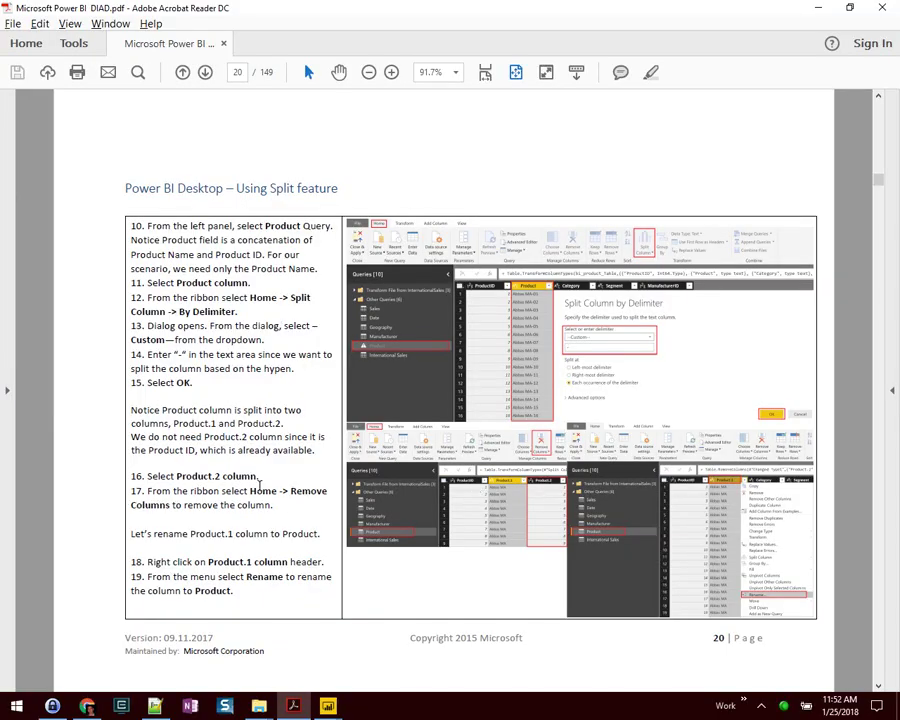
{"action": "key", "text": "alt+Tab"}
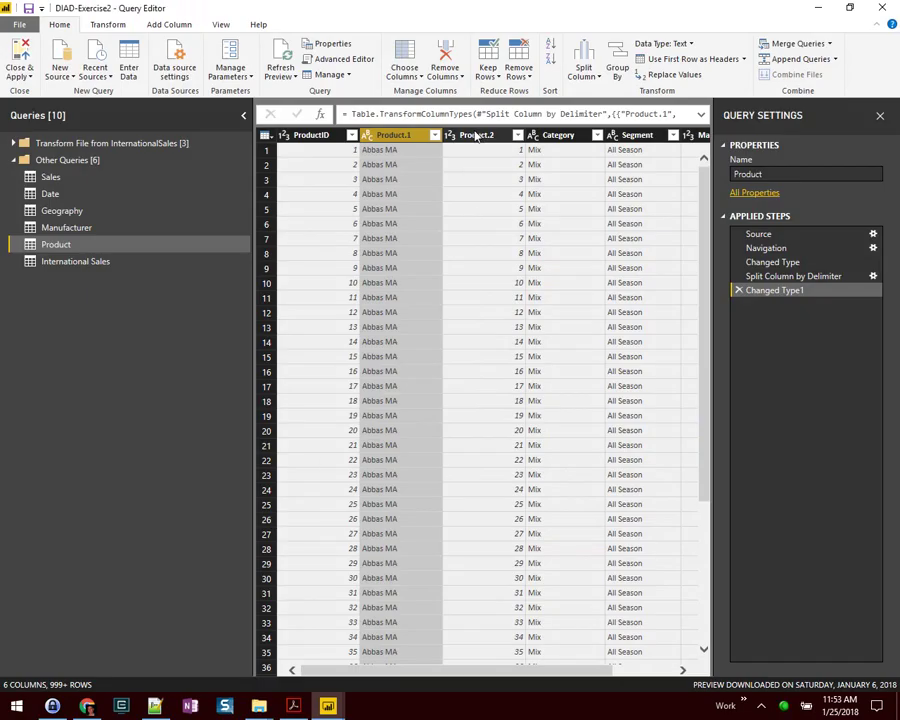
{"action": "left_click", "coordinate": [476, 137]}
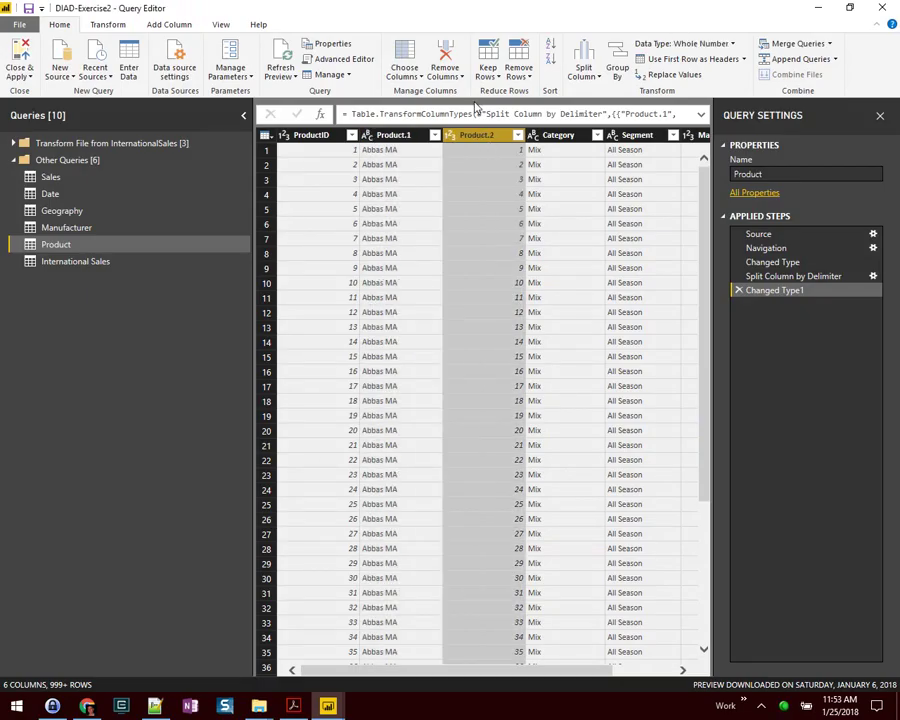
{"action": "left_click", "coordinate": [458, 77]}
{"action": "left_click", "coordinate": [398, 91]}
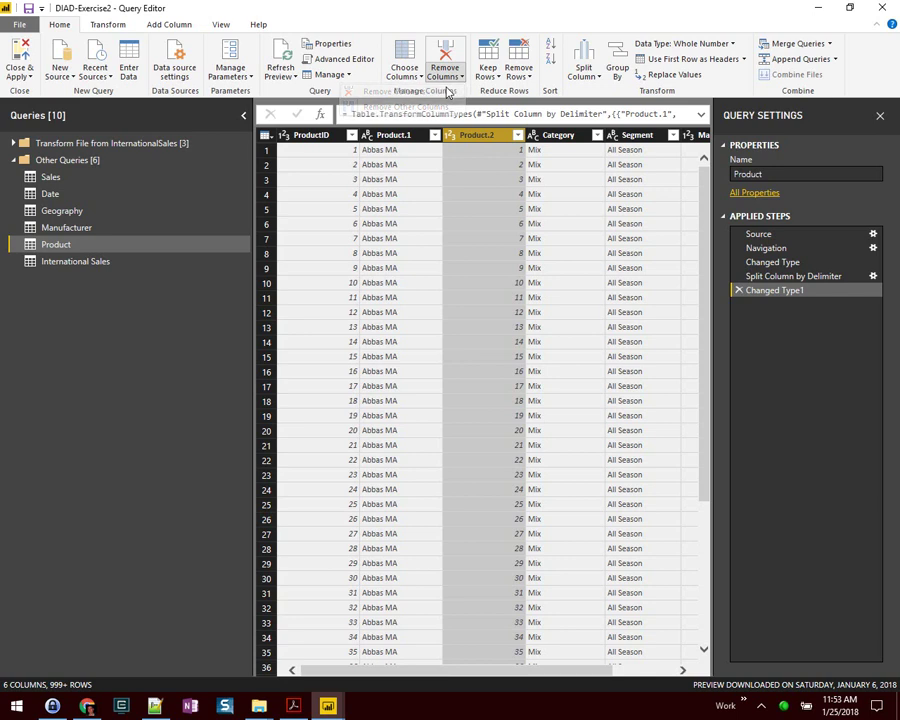
Rename the Product.1 column as Product.
{"action": "key", "text": "alt+Tab"}
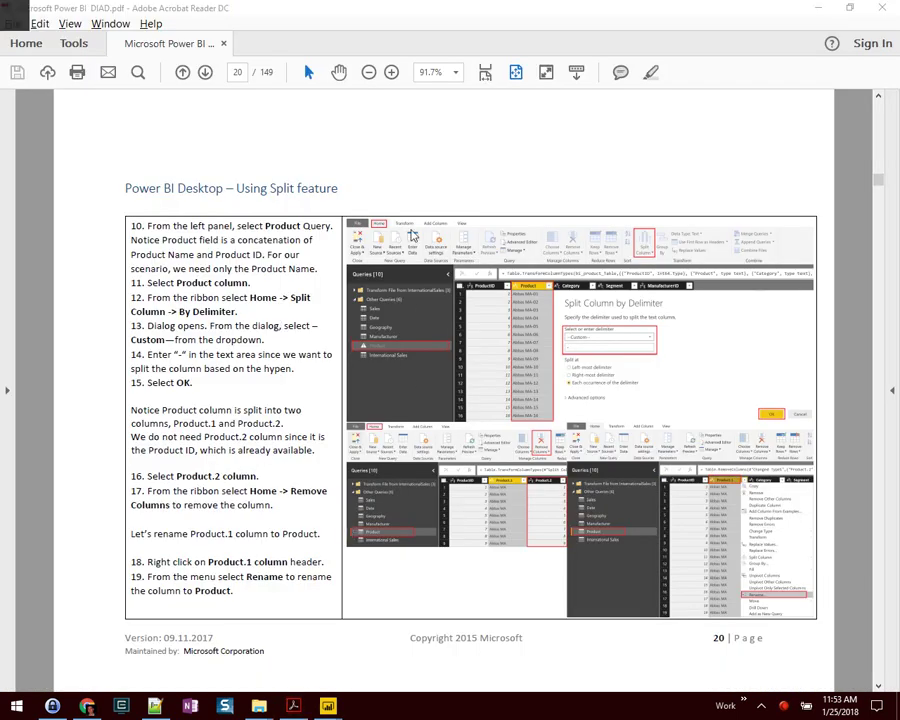
{"action": "key", "text": "alt+Tab"}
{"action": "left_click", "coordinate": [385, 137]}
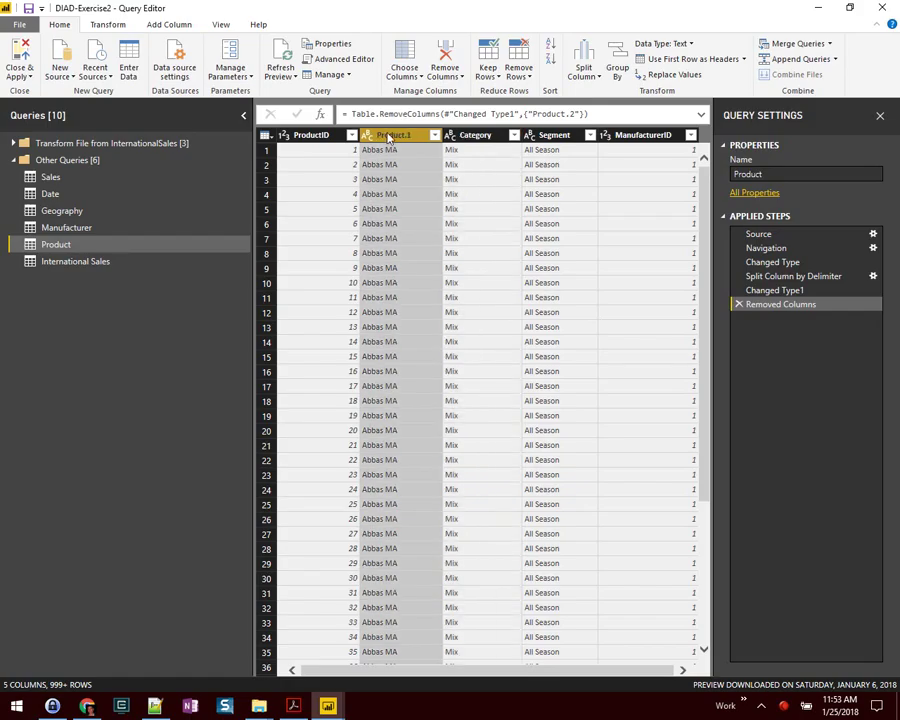
{"action": "right_click", "coordinate": [386, 137]}
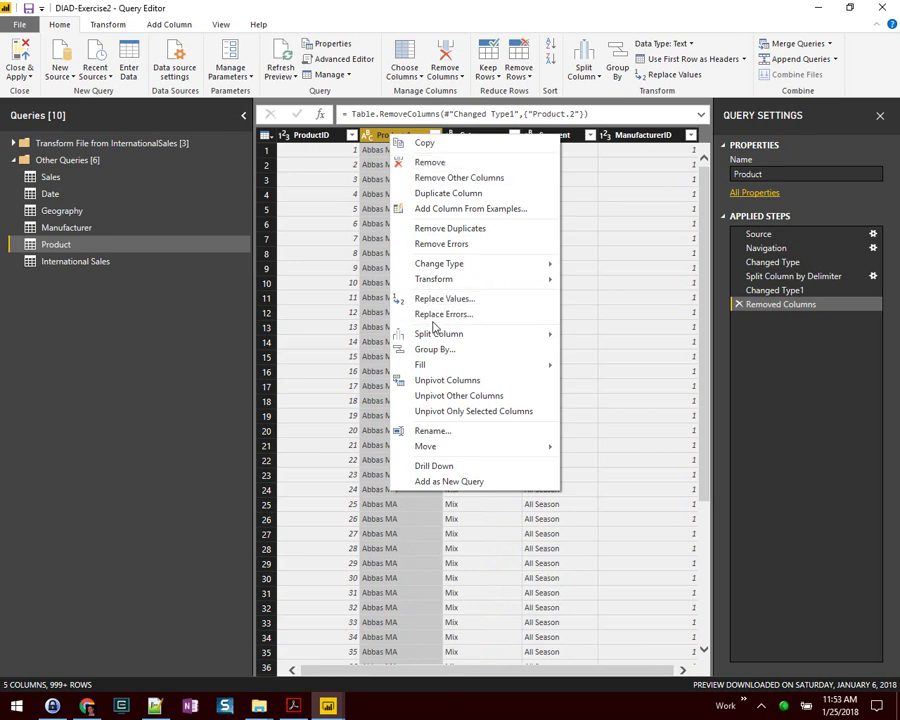
{"action": "left_click", "coordinate": [432, 430]}
{"action": "type", "text": "Pr"}
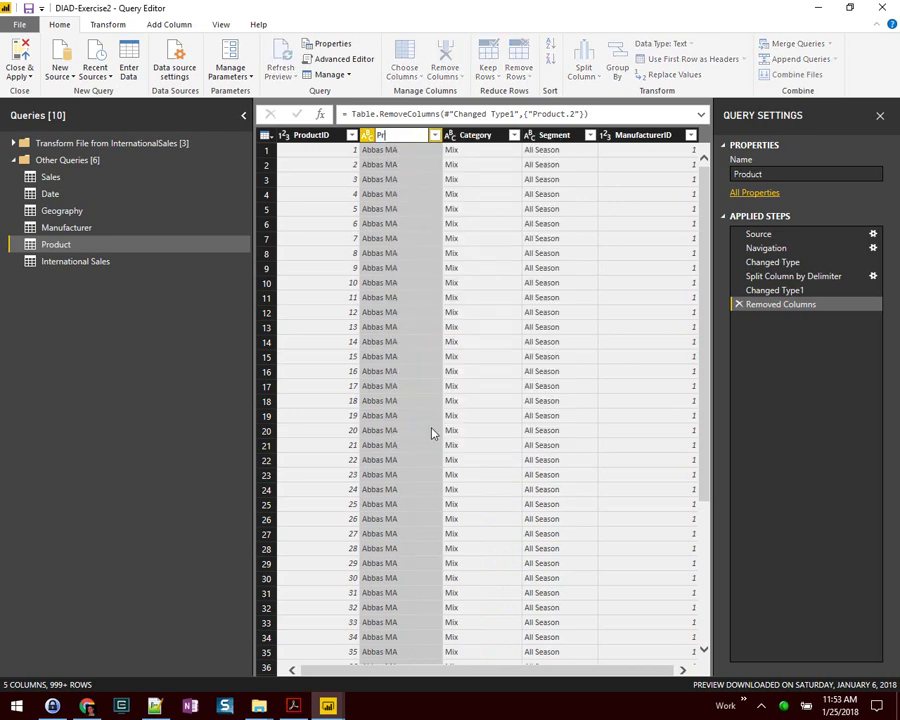
{"action": "type", "text": "oduct"}
{"action": "key", "text": "Return"}
Review the PDF's data type instructions on page 21, then open the Sales query in the Query Editor and select its Date column.
{"action": "key", "text": "alt+Tab"}
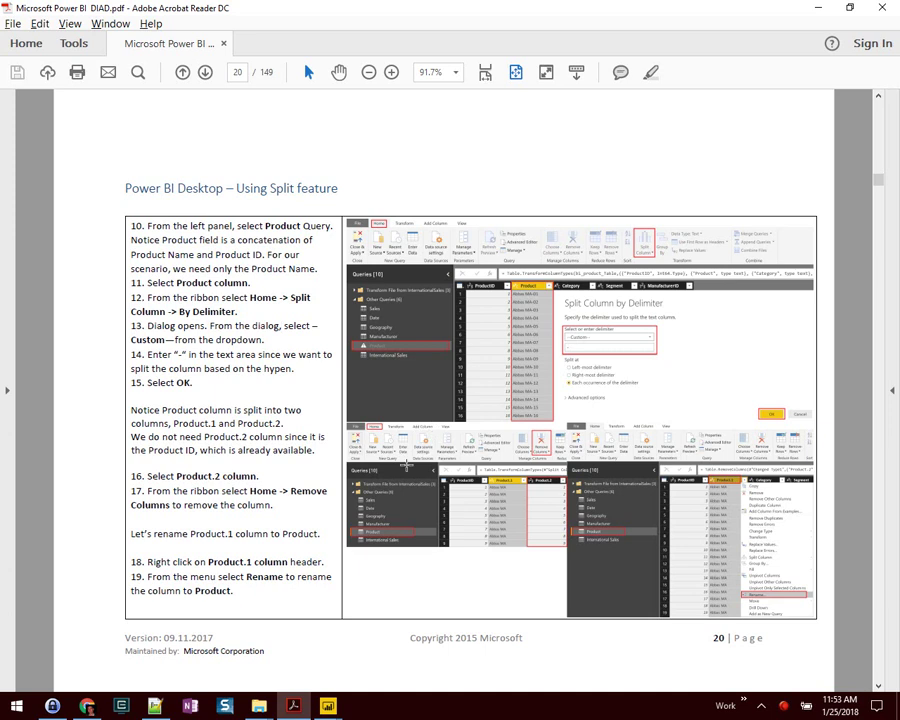
{"action": "left_click_drag", "start_coordinate": [234, 591], "coordinate": [131, 577]}
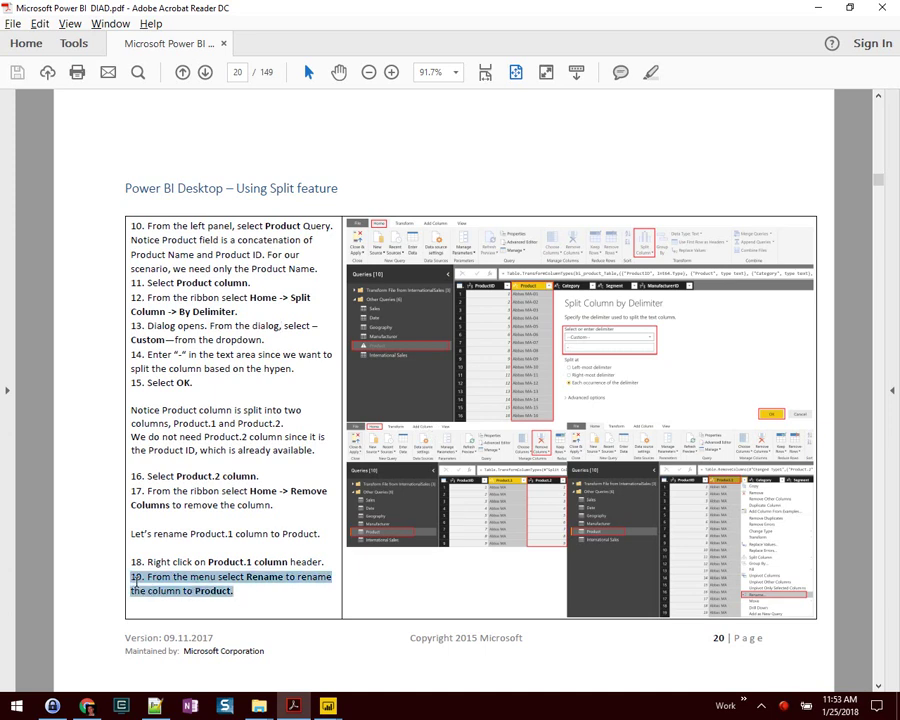
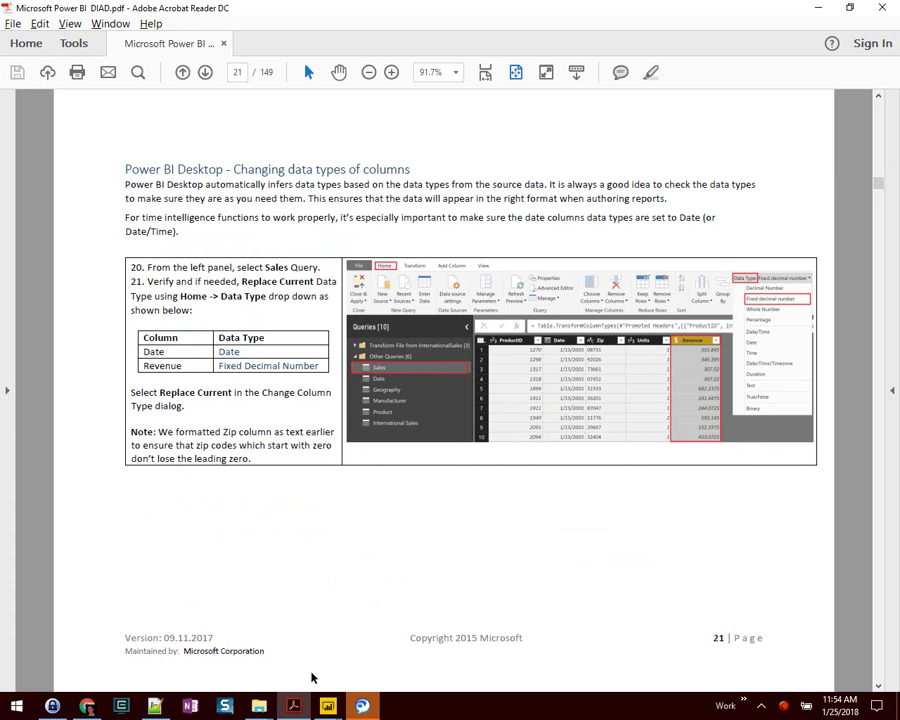
{"action": "mouse_move", "coordinate": [327, 710]}
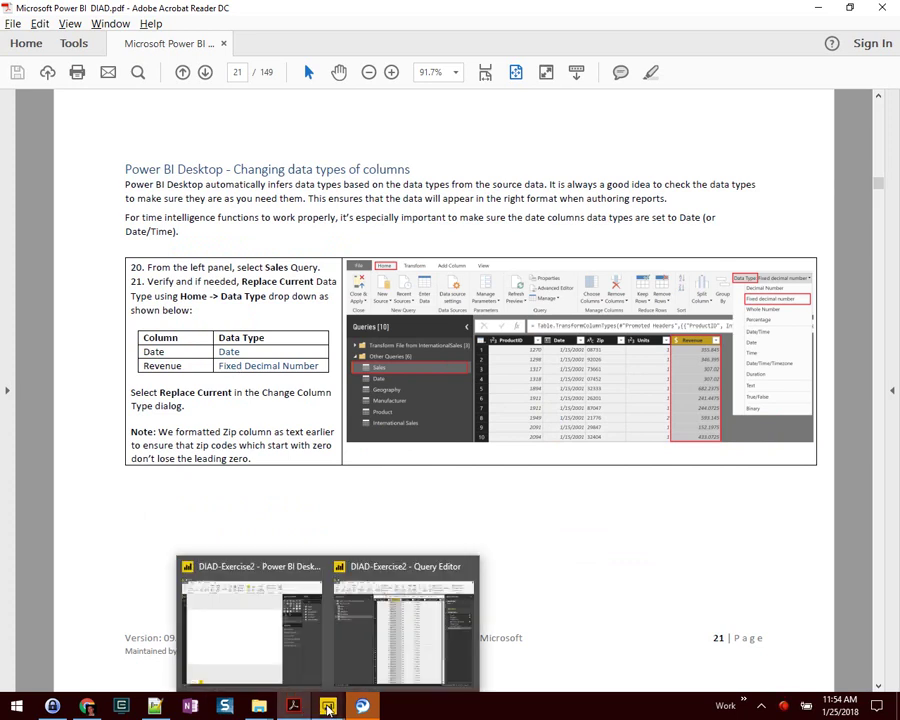
{"action": "left_click", "coordinate": [402, 638]}
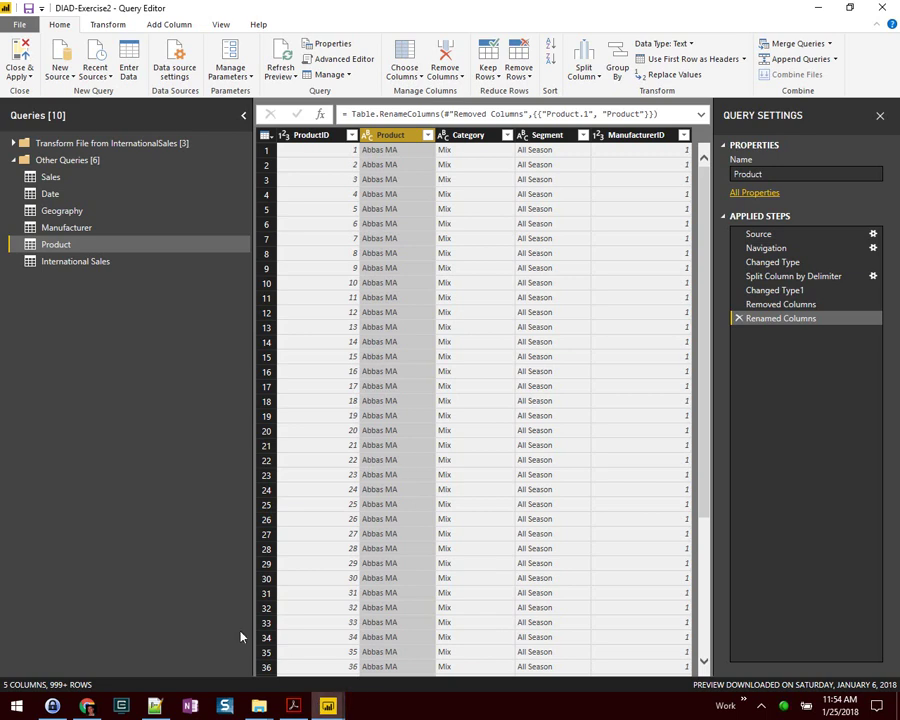
{"action": "left_click", "coordinate": [52, 178]}
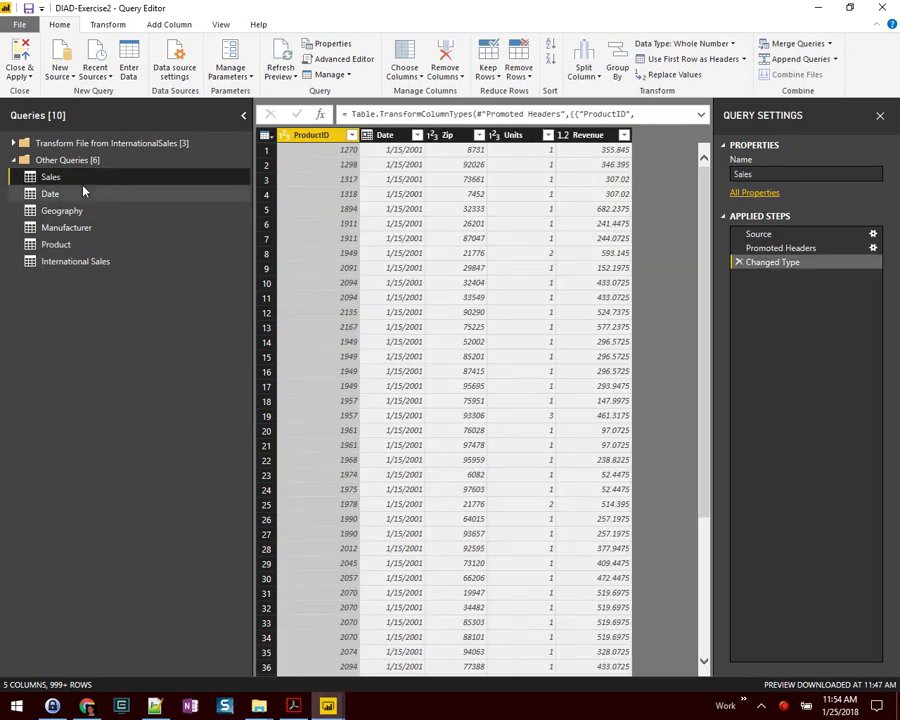
{"action": "left_click", "coordinate": [386, 135]}
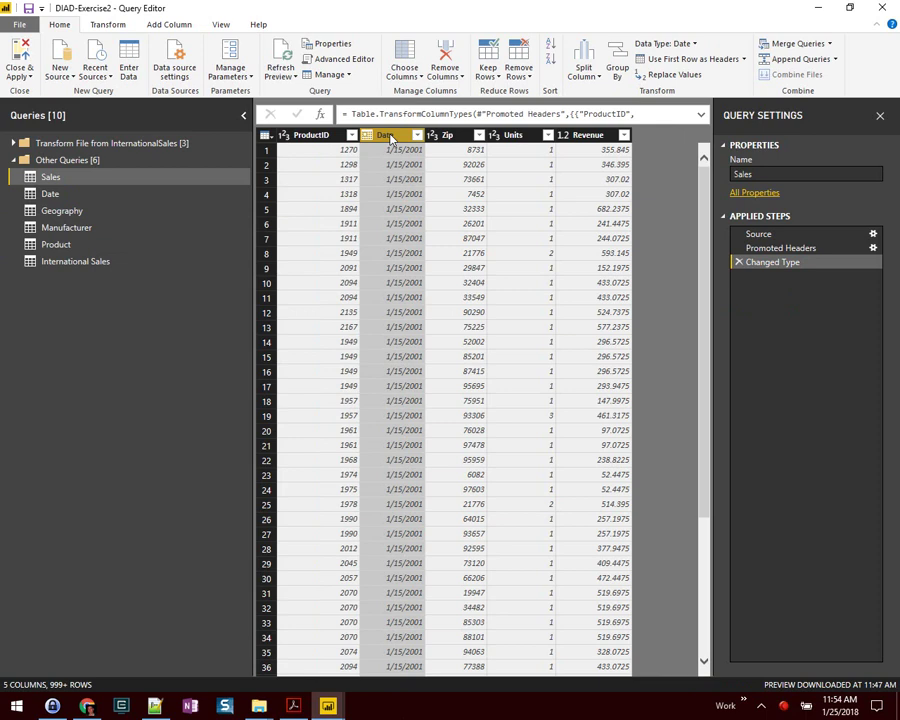
Check the PDF's data type table and set the Sales query's Date column to the Date type.
{"action": "left_click", "coordinate": [293, 706]}
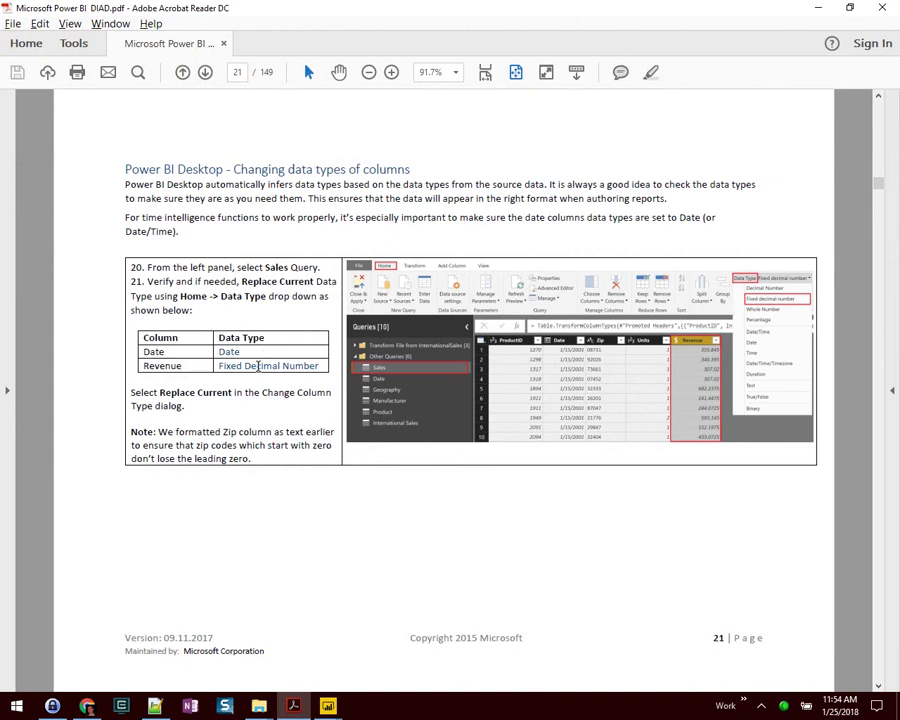
{"action": "key", "text": "alt+Tab"}
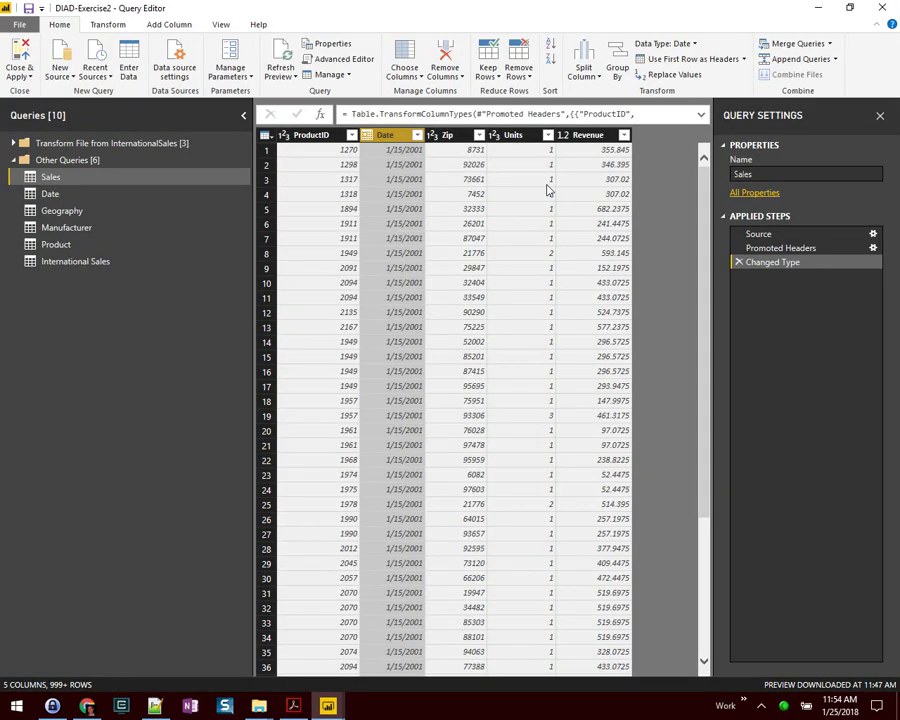
{"action": "left_click", "coordinate": [691, 45]}
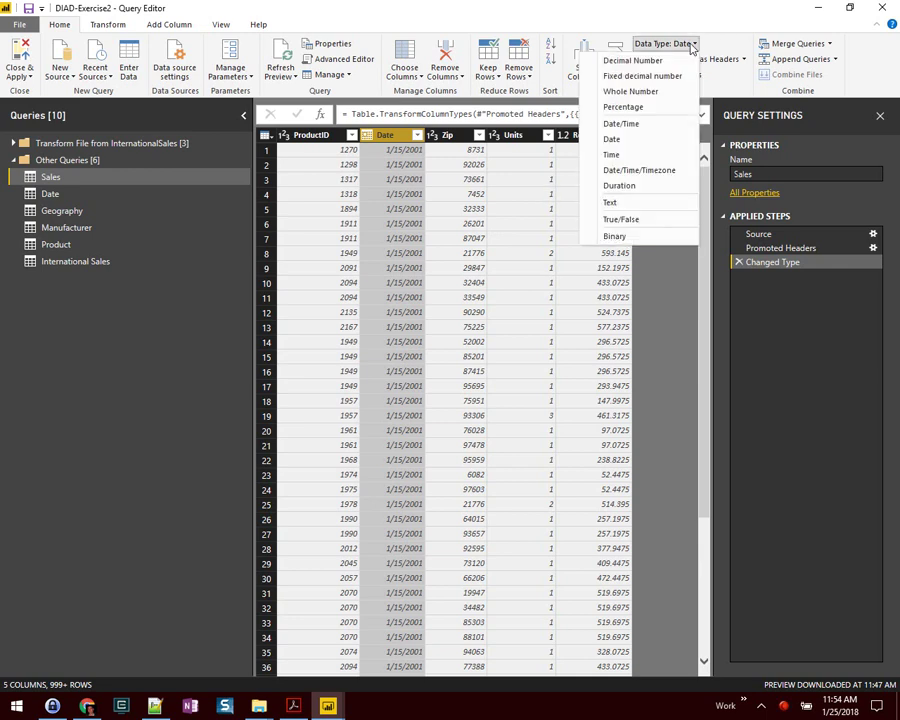
{"action": "left_click", "coordinate": [655, 138]}
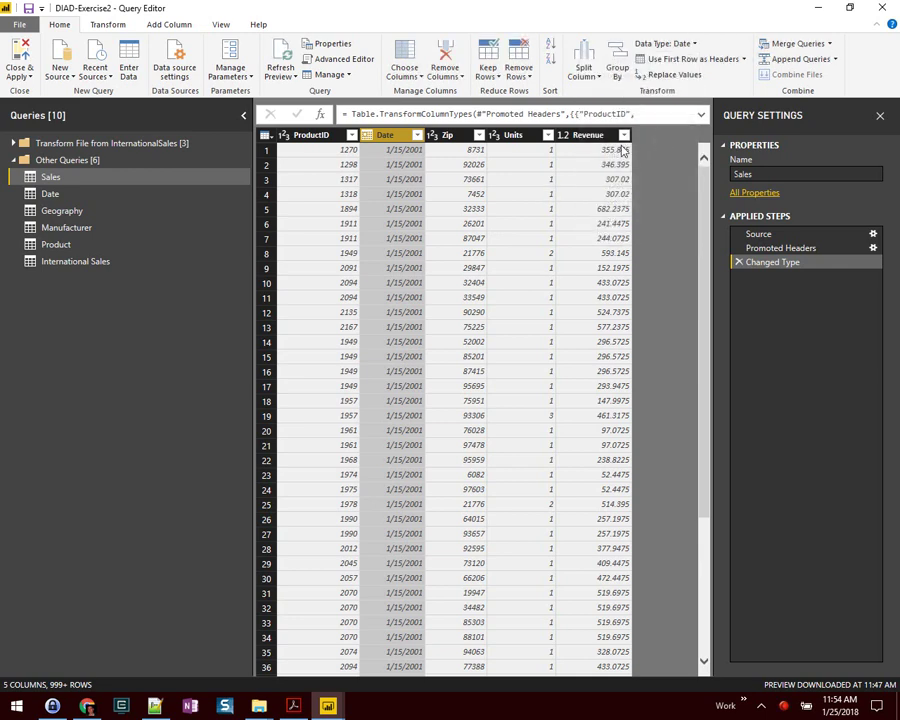
Set the Sales query's Revenue column to Fixed decimal number, replacing the current type conversion.
{"action": "key", "text": "alt+Tab"}
{"action": "key", "text": "alt+Tab"}
{"action": "left_click", "coordinate": [585, 135]}
{"action": "left_click", "coordinate": [735, 45]}
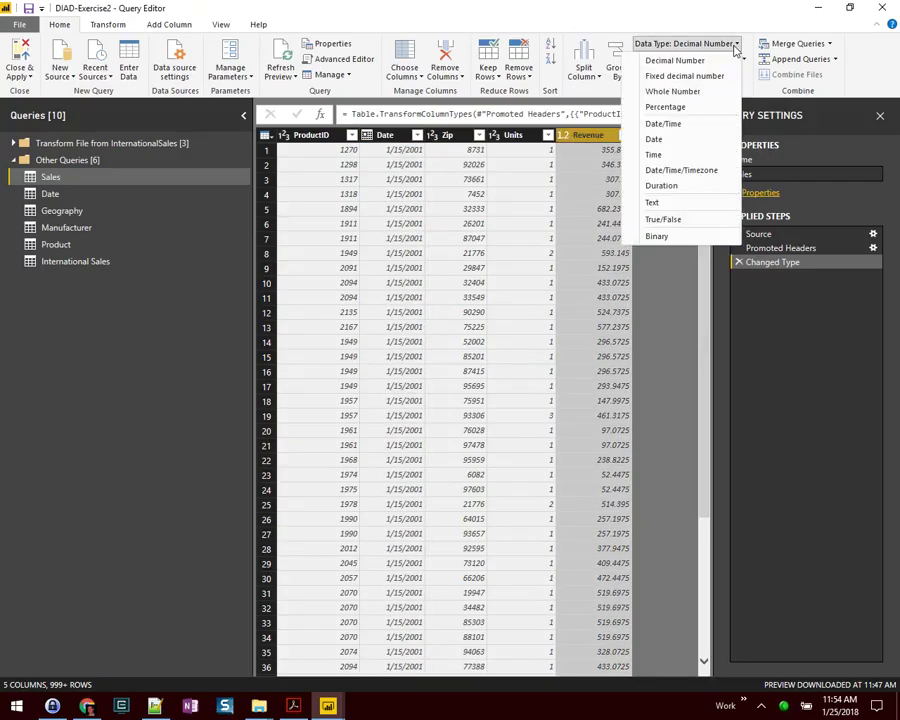
{"action": "left_click", "coordinate": [684, 76]}
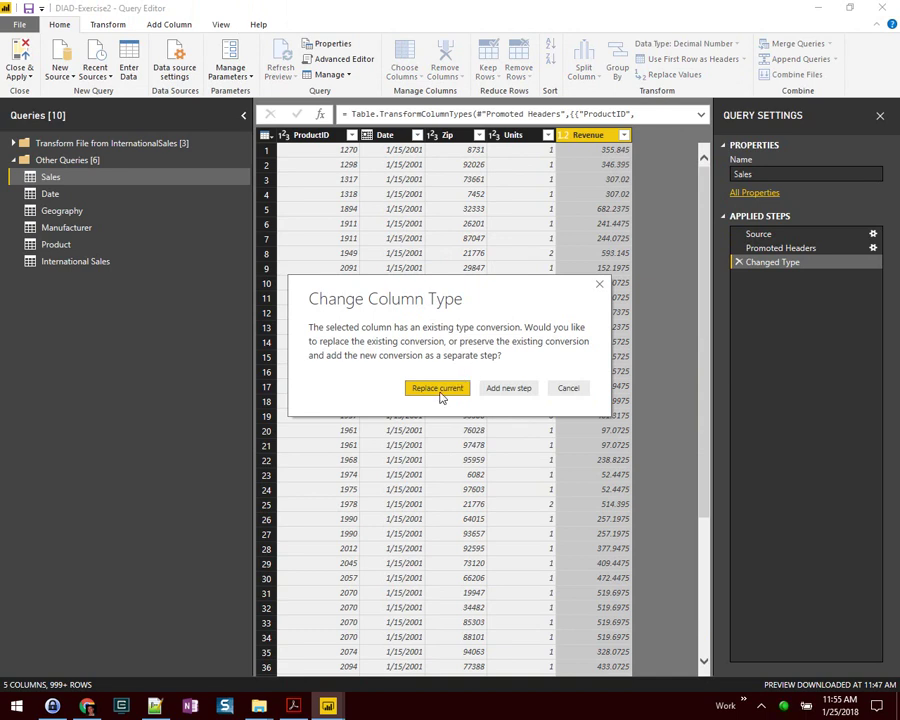
{"action": "left_click", "coordinate": [437, 388]}
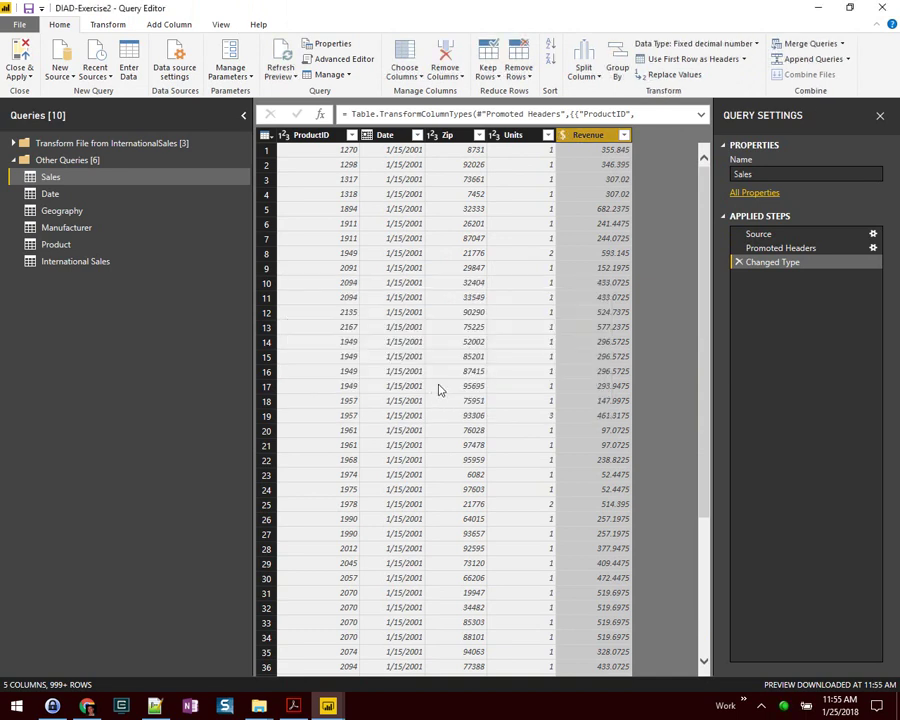
Read the PDF's Zip note and instructions 22 and 23, then set the Date query's Date column to the Date type.
{"action": "key", "text": "alt+Tab"}
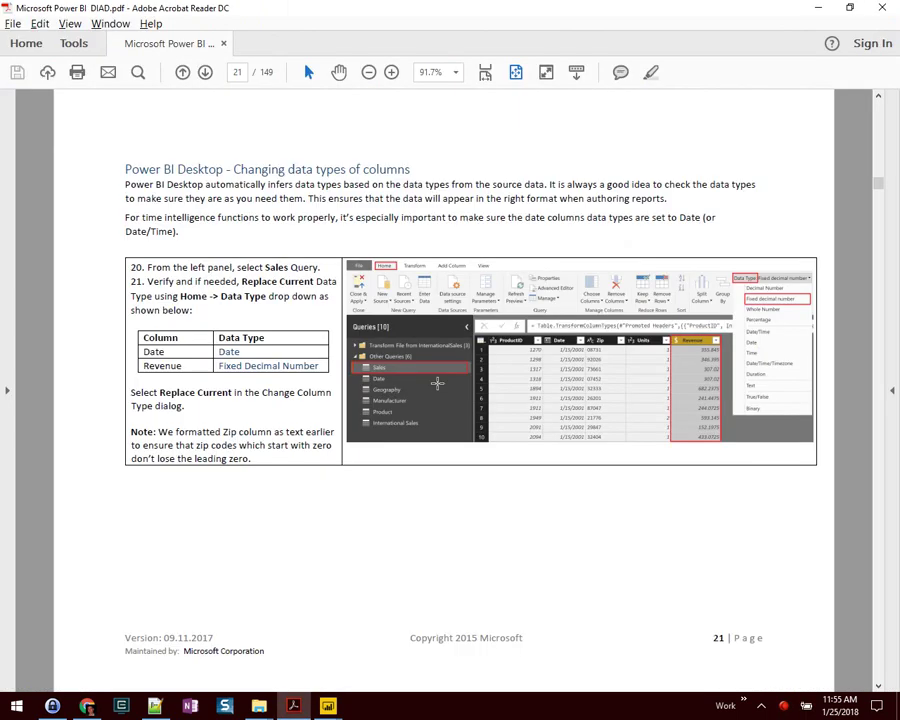
{"action": "left_click_drag", "start_coordinate": [133, 432], "coordinate": [253, 461]}
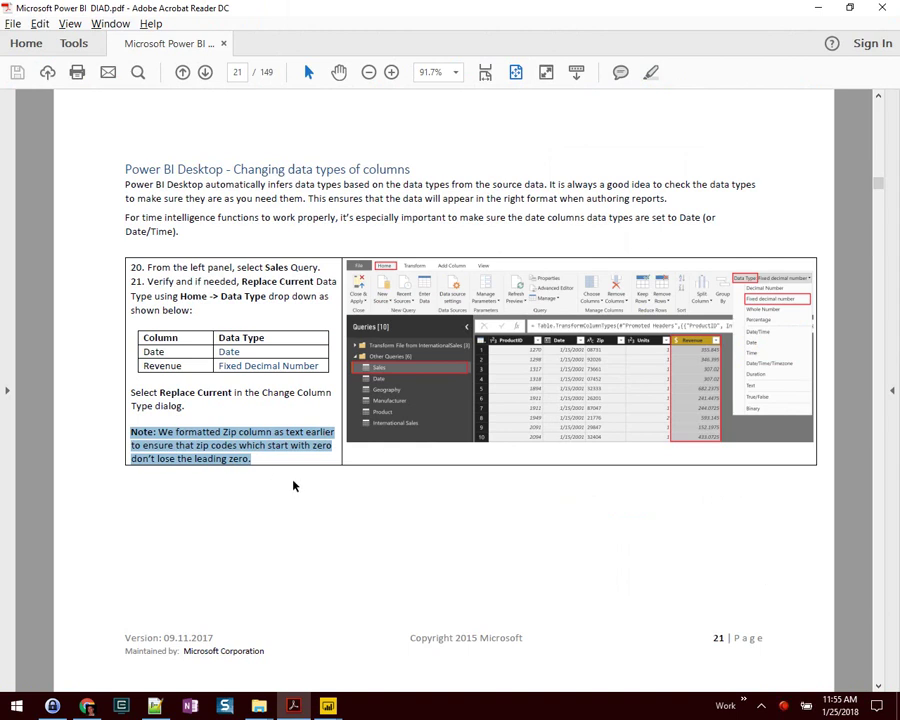
{"action": "left_click", "coordinate": [878, 686]}
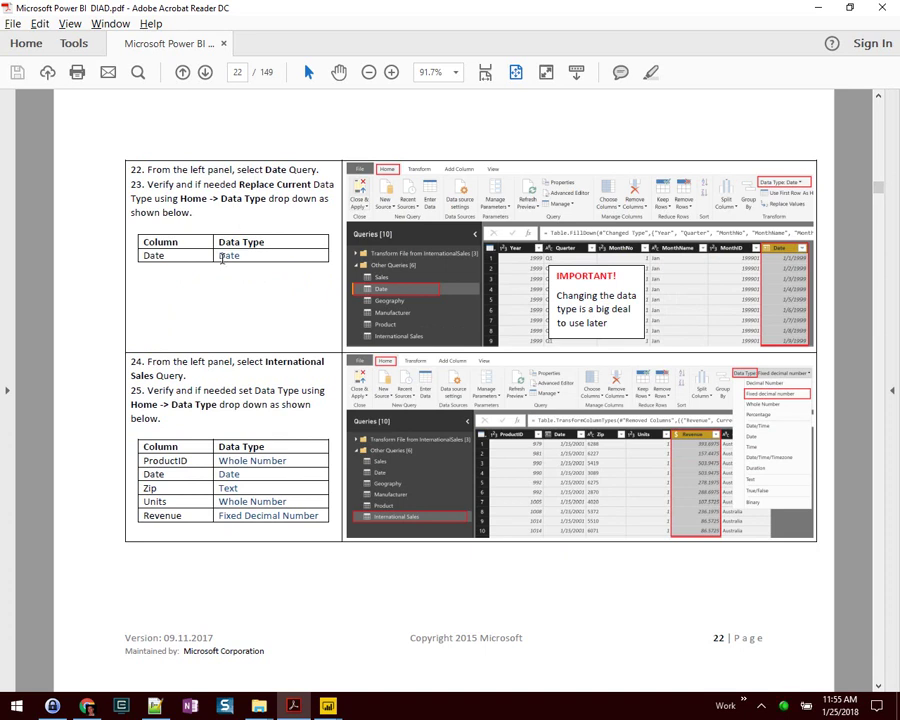
{"action": "key", "text": "alt+Tab"}
{"action": "left_click", "coordinate": [55, 196]}
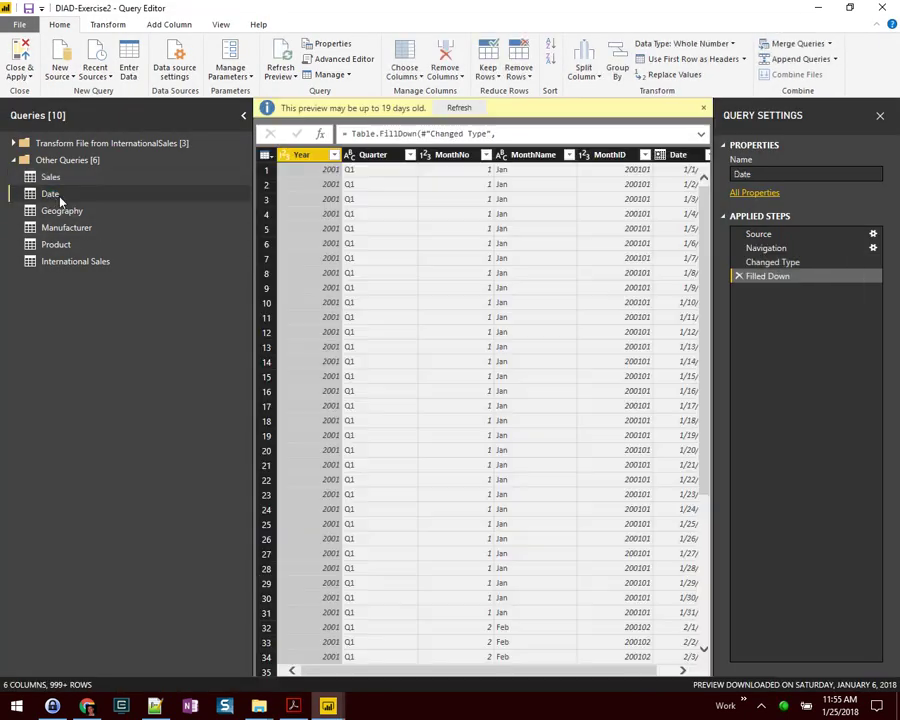
{"action": "left_click", "coordinate": [680, 158]}
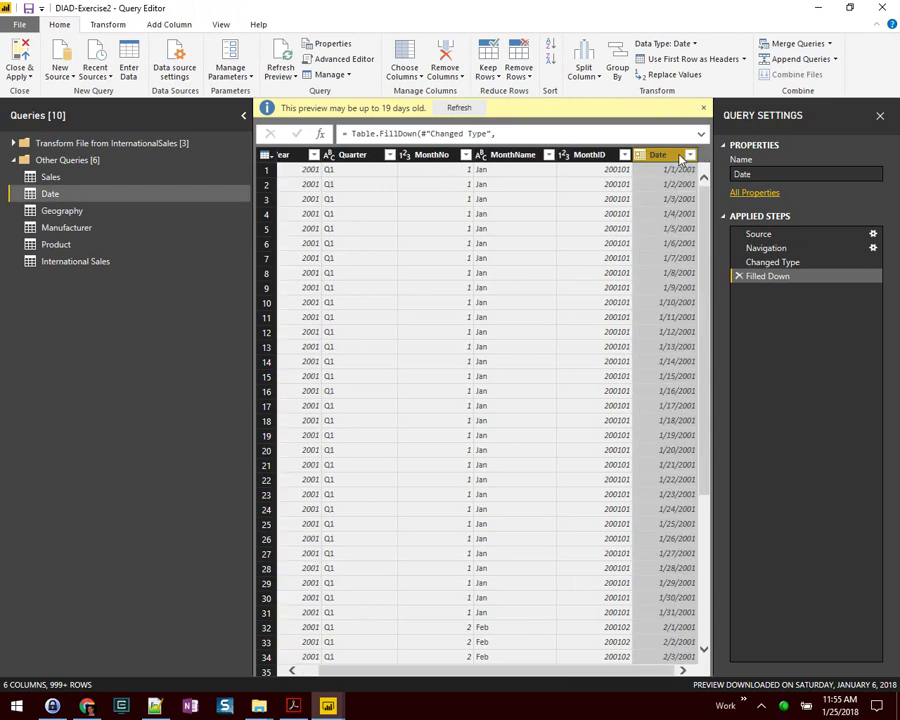
{"action": "left_click", "coordinate": [665, 43]}
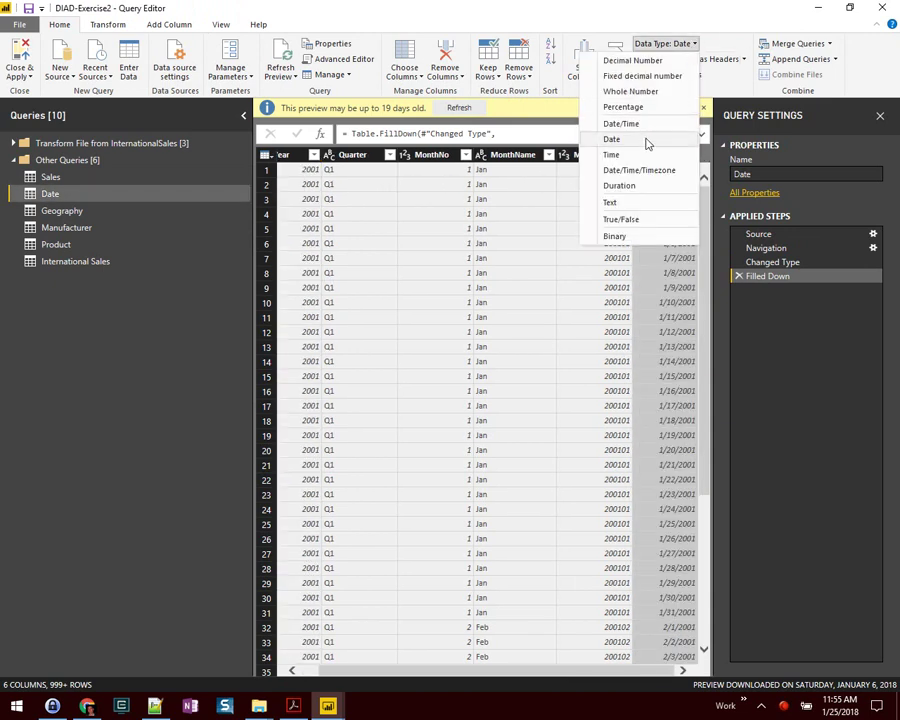
{"action": "left_click", "coordinate": [612, 139]}
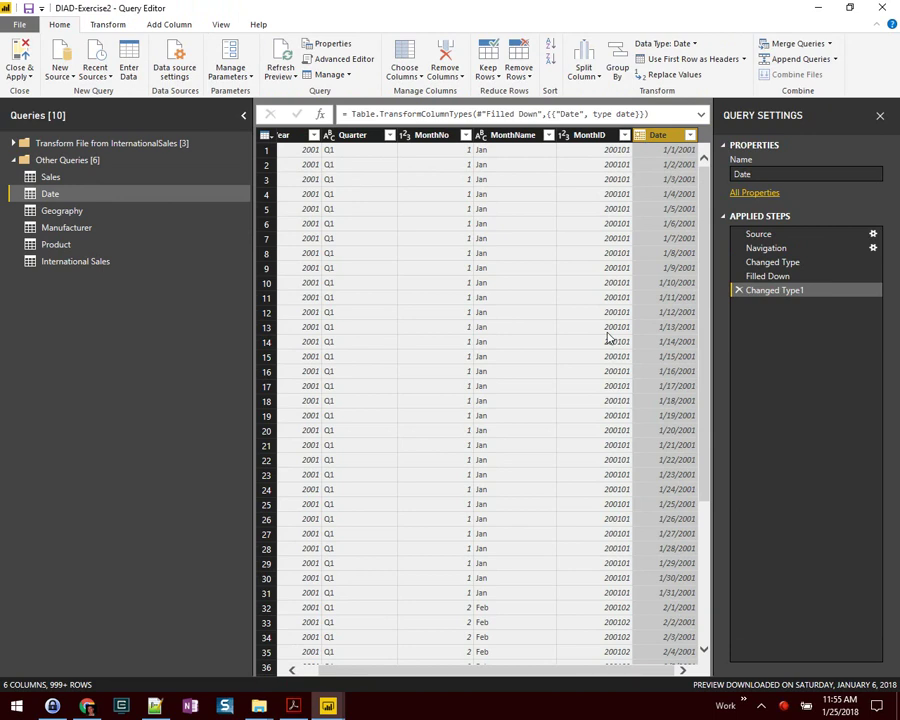
Open the International Sales query and check its ProductID data type against the PDF's instruction 25.
{"action": "key", "text": "alt+Tab"}
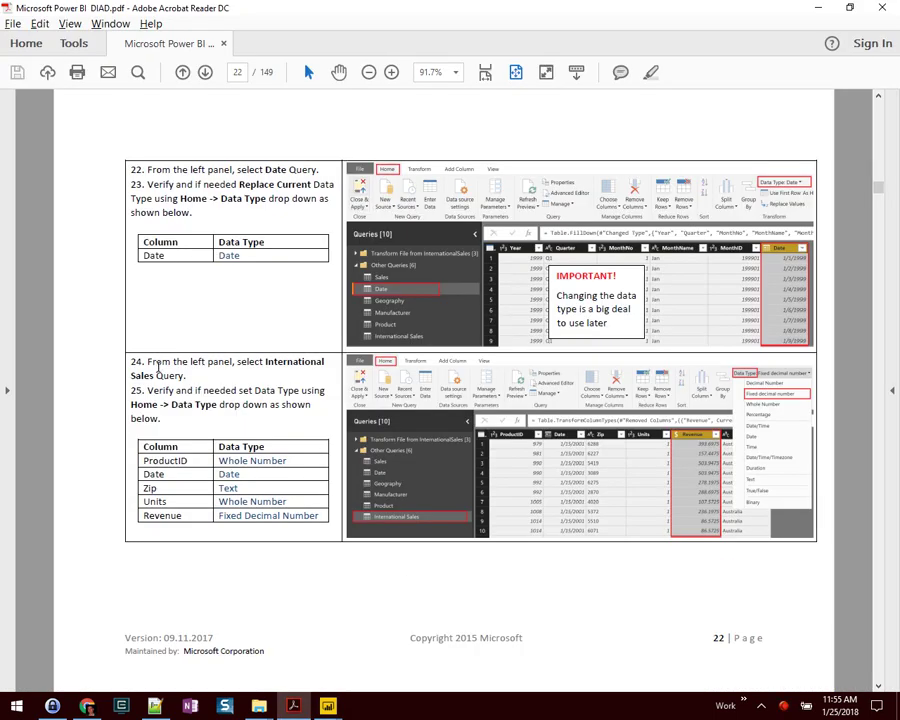
{"action": "left_click_drag", "start_coordinate": [149, 363], "coordinate": [191, 377]}
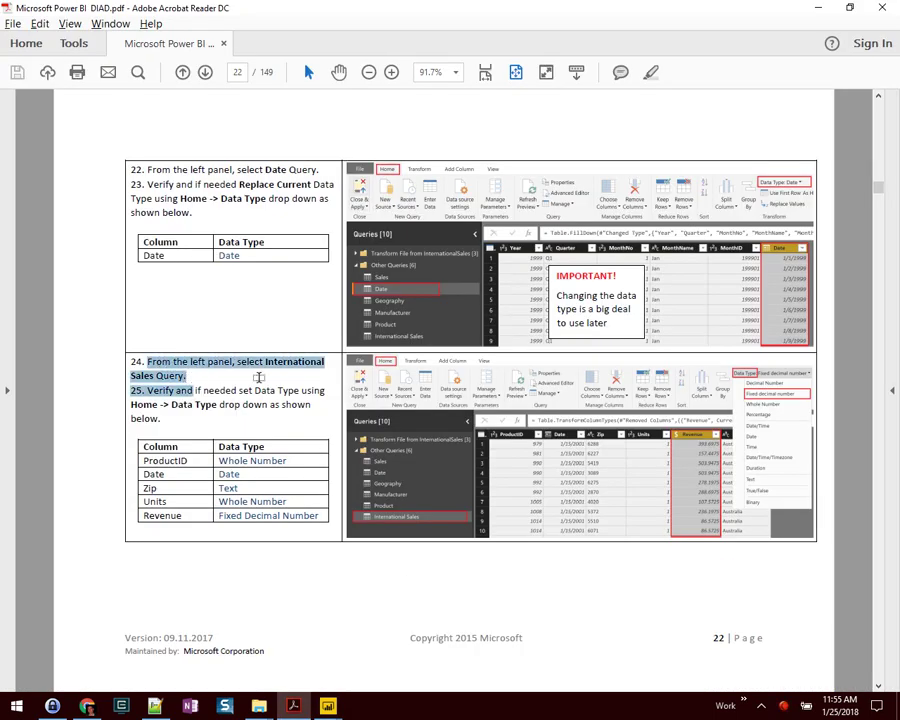
{"action": "key", "text": "alt+Tab"}
{"action": "left_click", "coordinate": [80, 261]}
{"action": "key", "text": "alt+Tab"}
{"action": "left_click", "coordinate": [214, 418]}
{"action": "key", "text": "alt+Tab"}
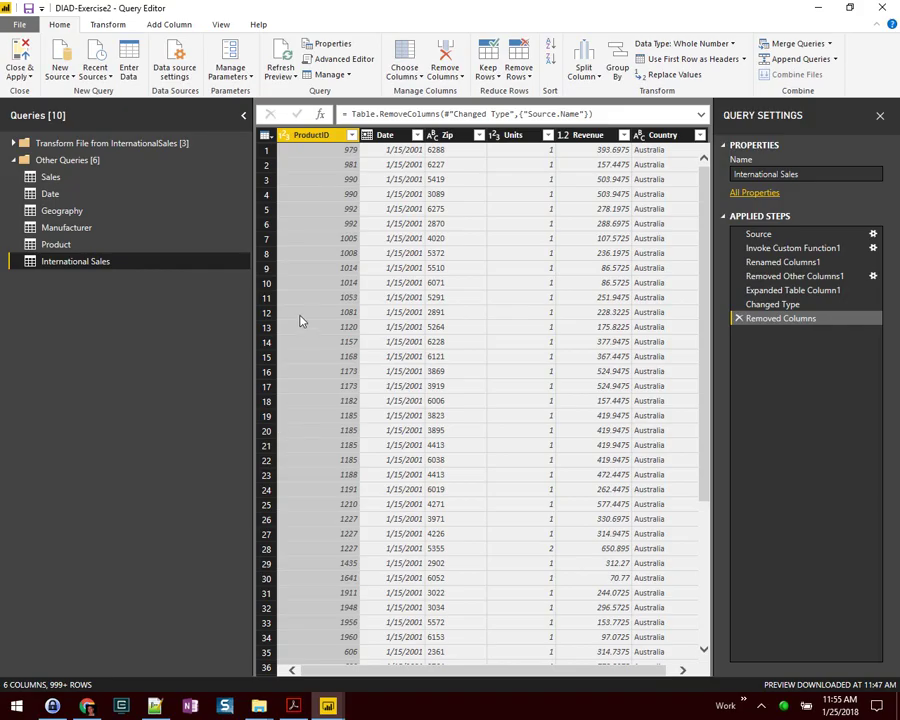
{"action": "left_click", "coordinate": [731, 44]}
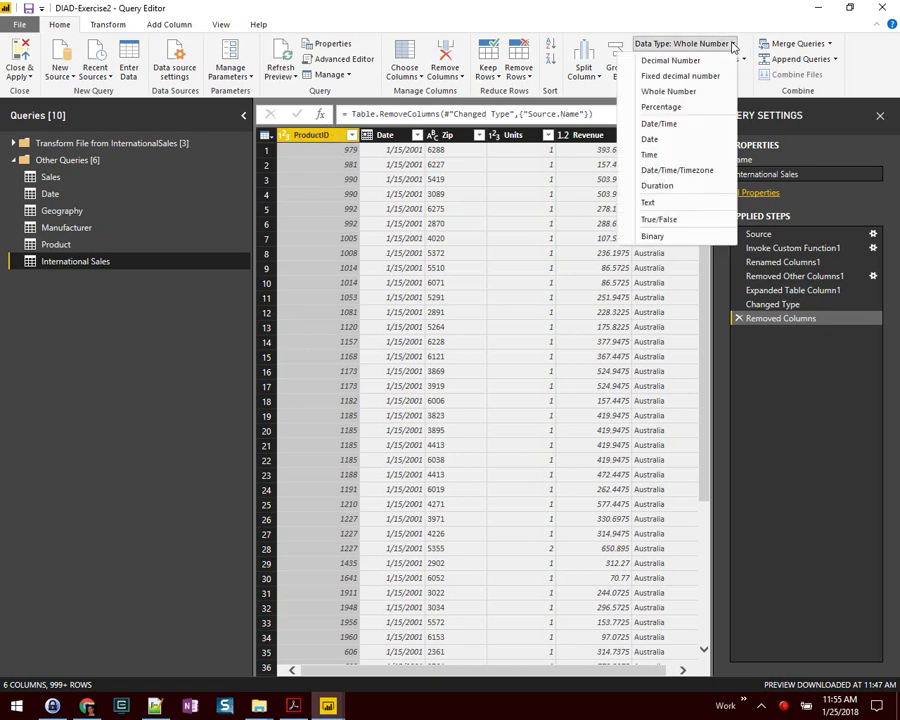
{"action": "key", "text": "alt+Tab"}
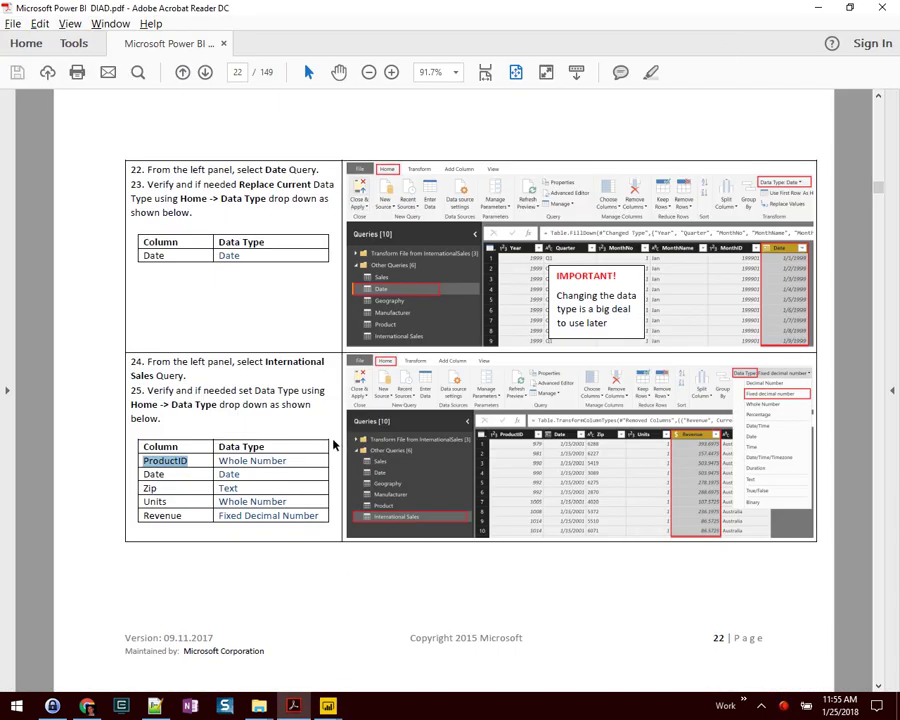
Verify the data types of International Sales' Date, Zip and Units columns against the PDF's table.
{"action": "key", "text": "alt+Tab"}
{"action": "left_click", "coordinate": [395, 134]}
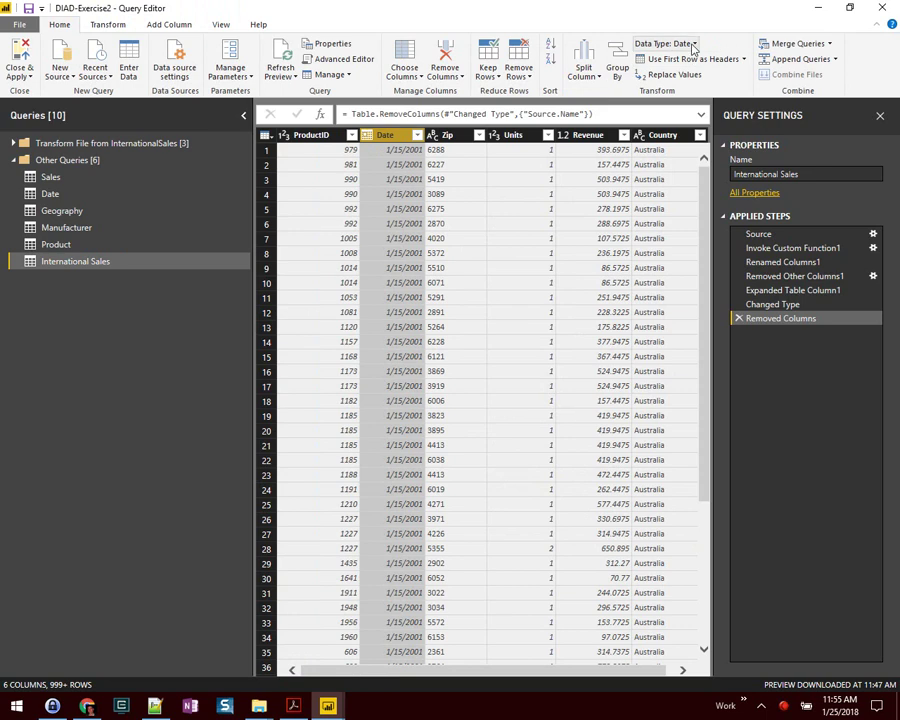
{"action": "key", "text": "alt+Tab"}
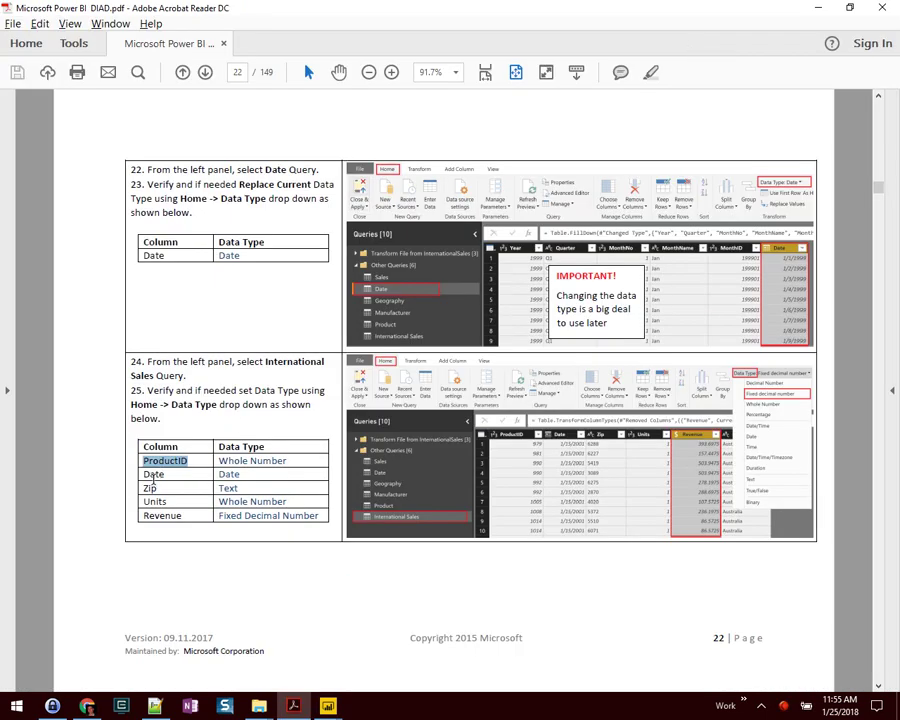
{"action": "key", "text": "alt+Tab"}
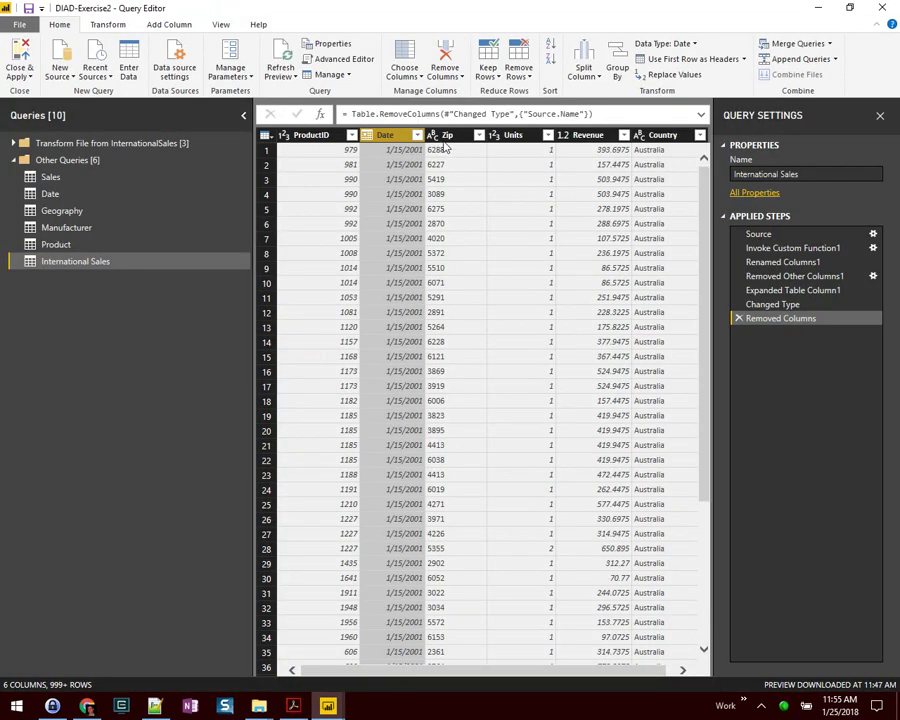
{"action": "left_click", "coordinate": [447, 153]}
{"action": "key", "text": "alt+Tab"}
{"action": "key", "text": "alt+Tab"}
{"action": "left_click", "coordinate": [447, 140]}
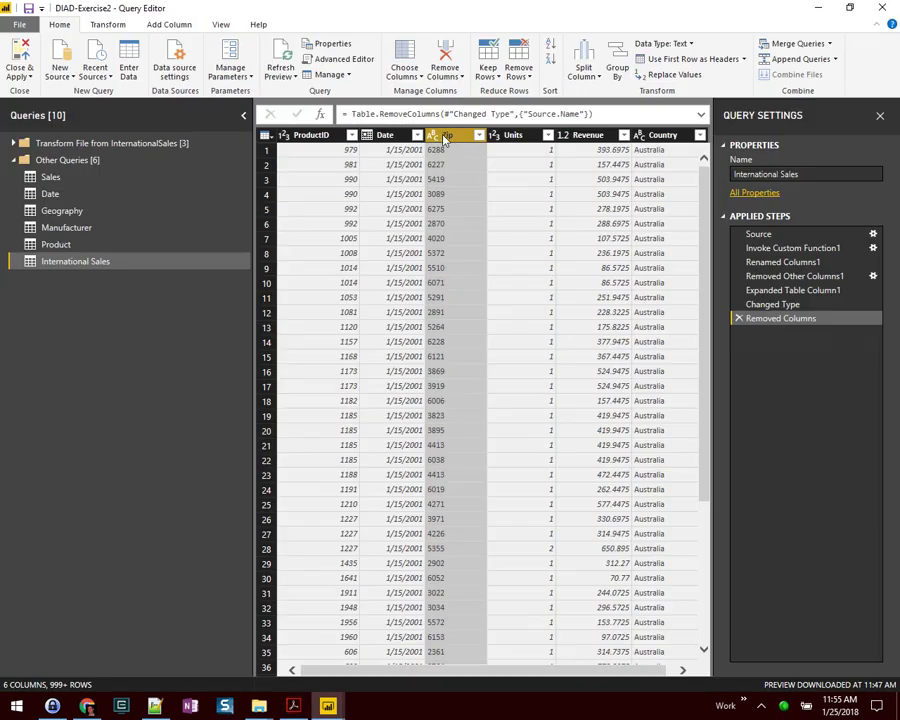
{"action": "left_click", "coordinate": [518, 137]}
Check the PDF's type for Revenue and set International Sales' Revenue column to Fixed decimal number.
{"action": "key", "text": "alt+Tab"}
{"action": "key", "text": "alt+Tab"}
{"action": "left_click", "coordinate": [588, 135]}
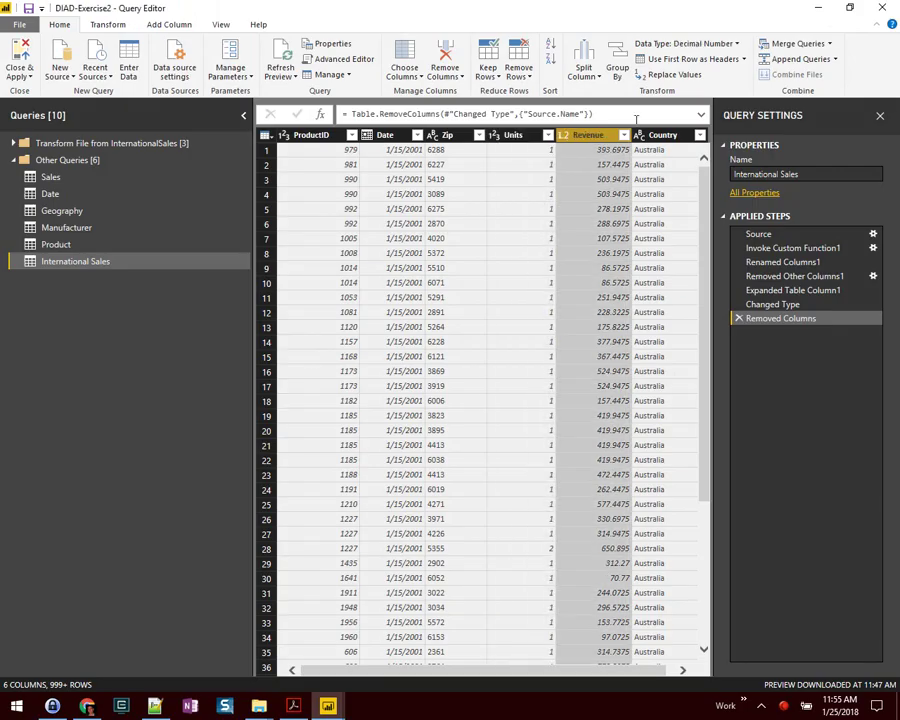
{"action": "left_click", "coordinate": [737, 44]}
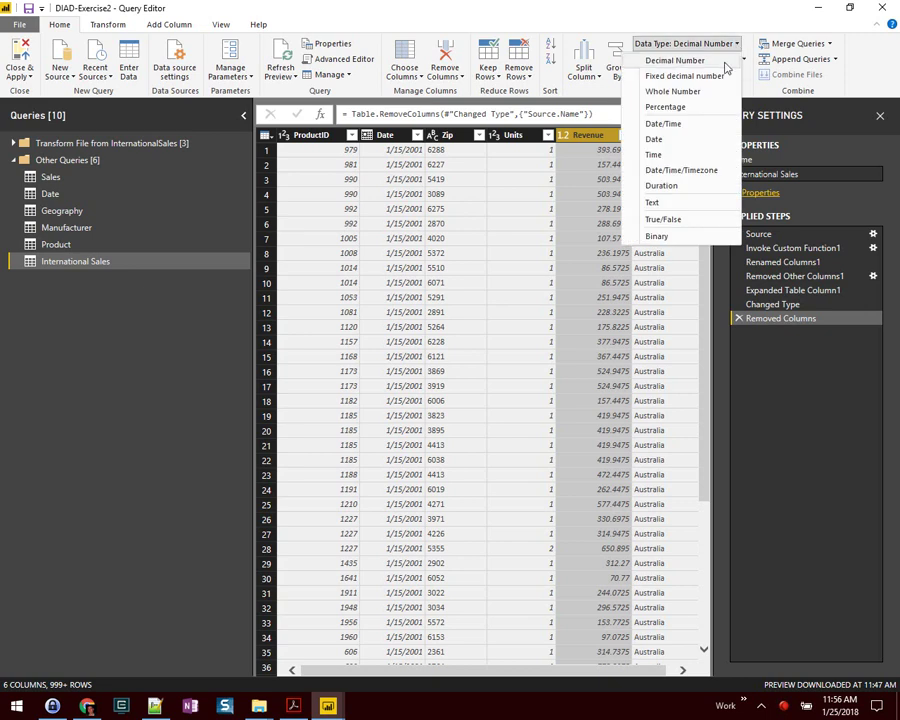
{"action": "left_click", "coordinate": [724, 76]}
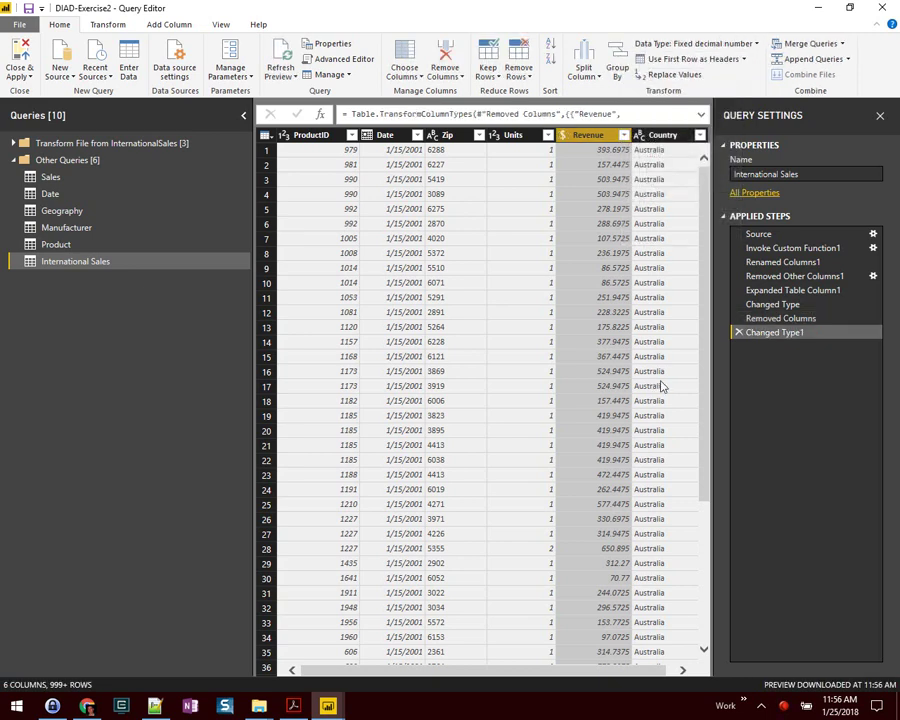
Read the PDF's append instructions on page 23 and select the Sales query in the Query Editor.
{"action": "key", "text": "alt+Tab"}
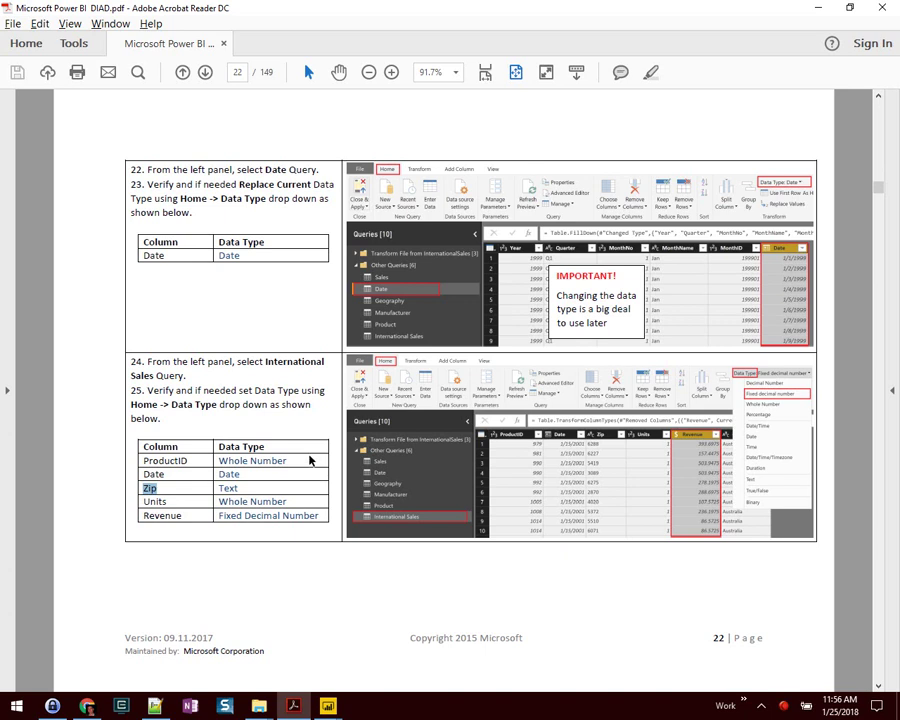
{"action": "scroll", "coordinate": [309, 459], "scroll_direction": "down", "scroll_amount": 3}
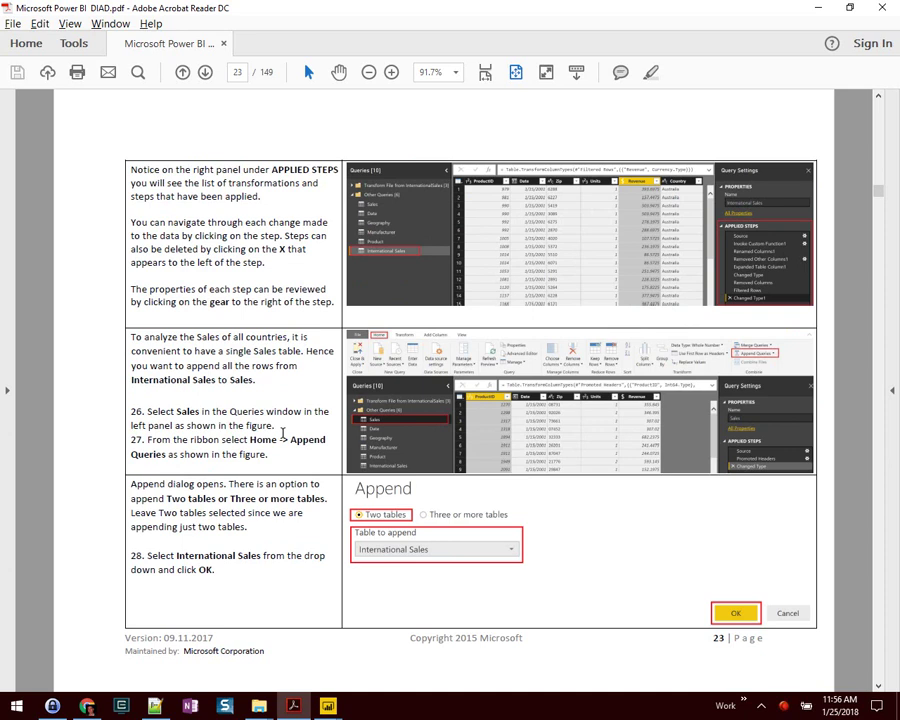
{"action": "key", "text": "alt+Tab"}
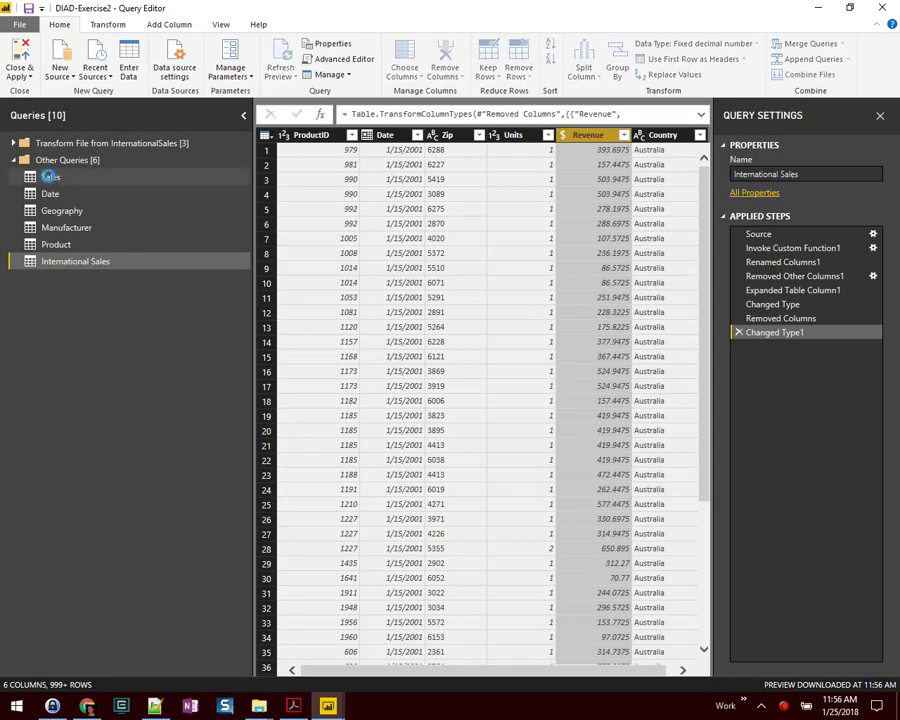
{"action": "left_click", "coordinate": [50, 177]}
{"action": "key", "text": "alt+Tab"}
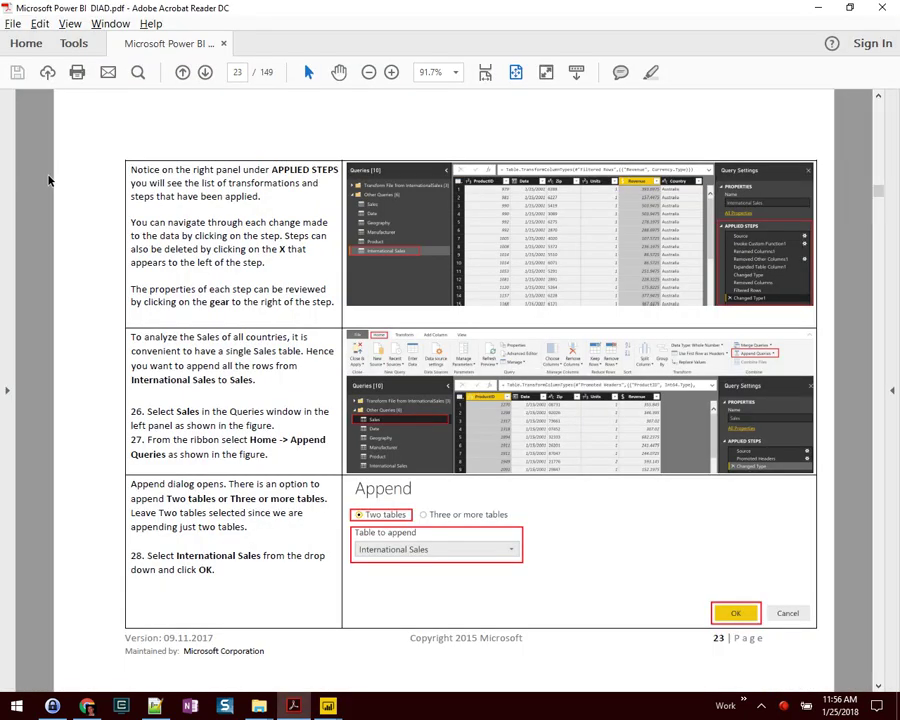
{"action": "key", "text": "alt+Tab"}
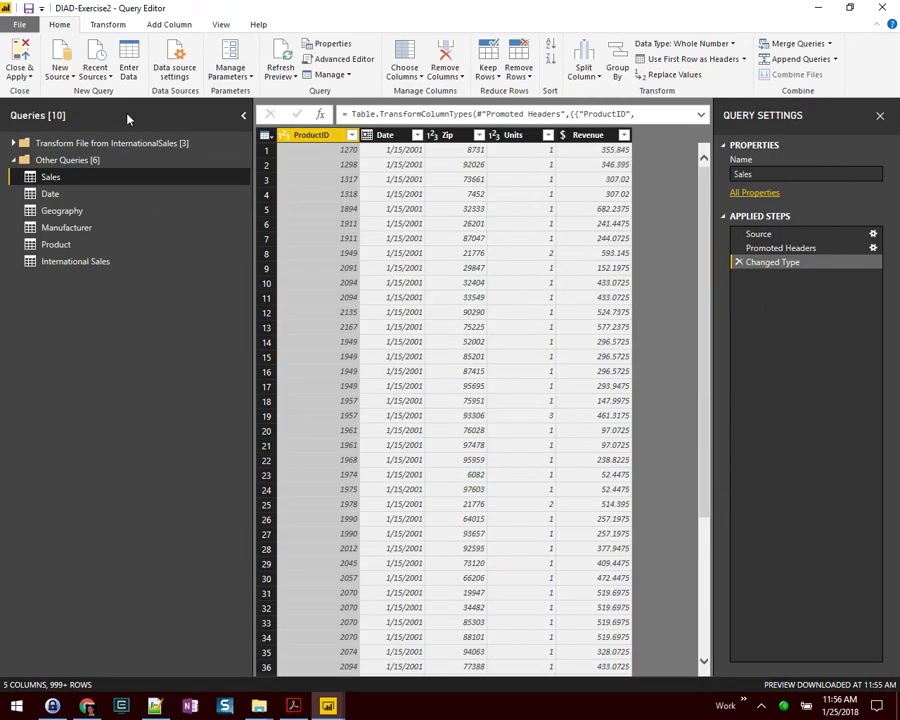
Append the International Sales table to the Sales query with the Two tables option, following the PDF's instructions 27 and 28.
{"action": "left_click", "coordinate": [800, 59]}
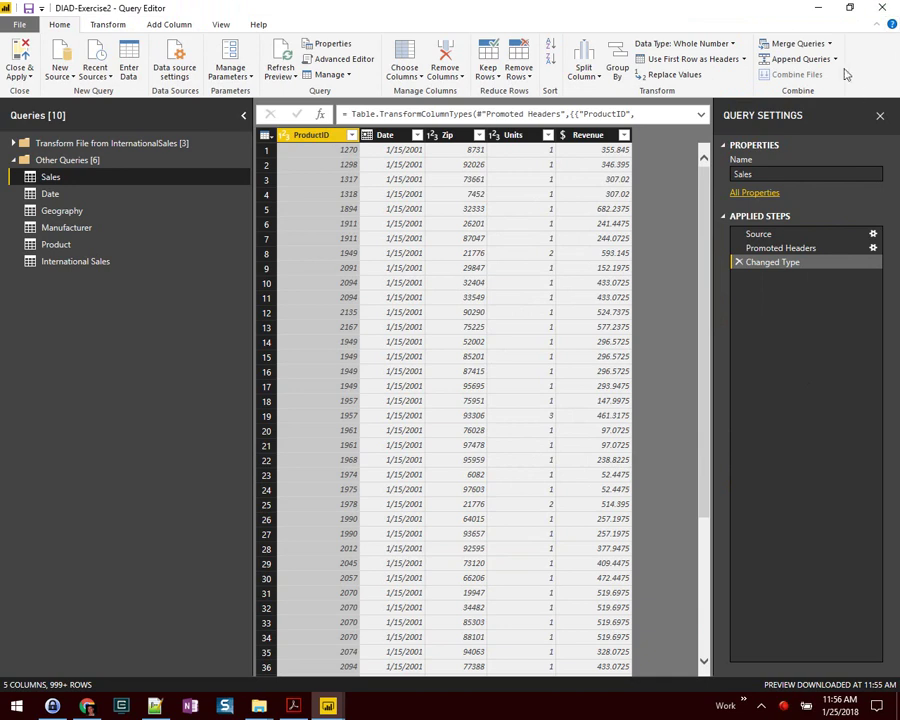
{"action": "left_click", "coordinate": [834, 59]}
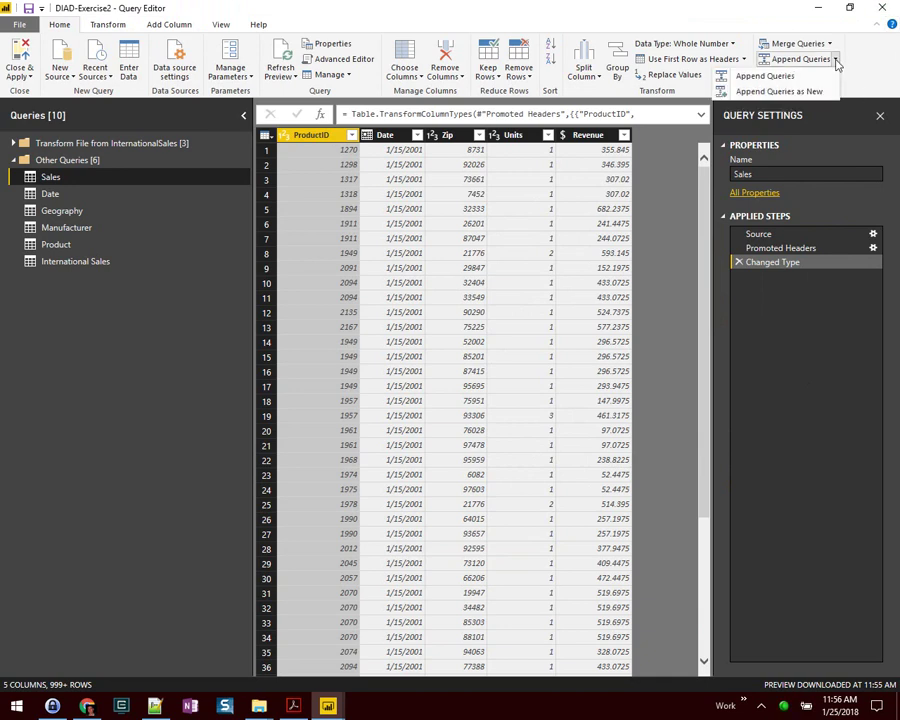
{"action": "key", "text": "alt+Tab"}
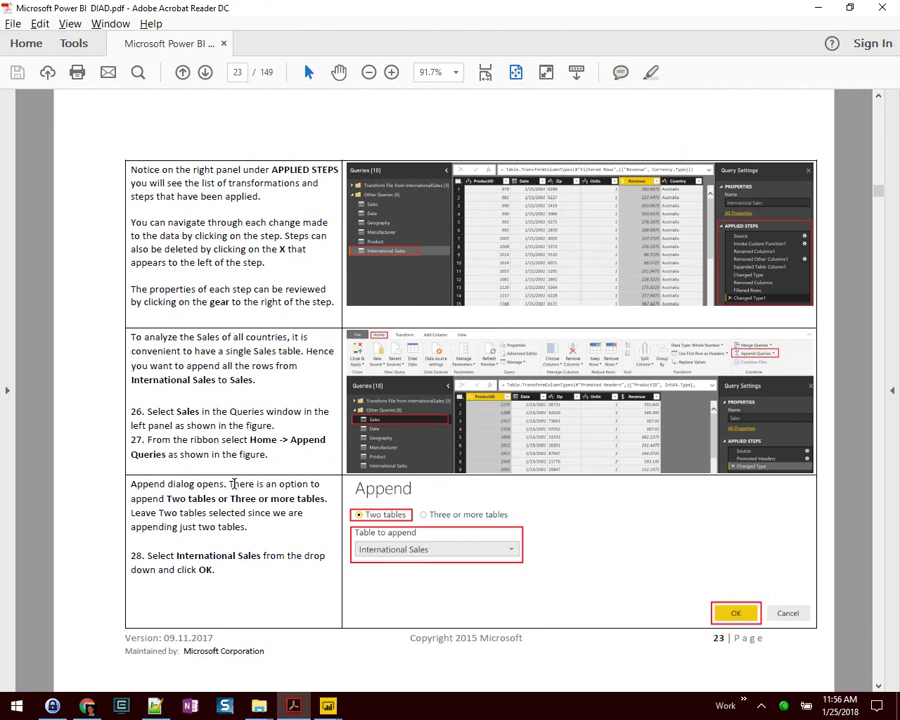
{"action": "key", "text": "alt+Tab"}
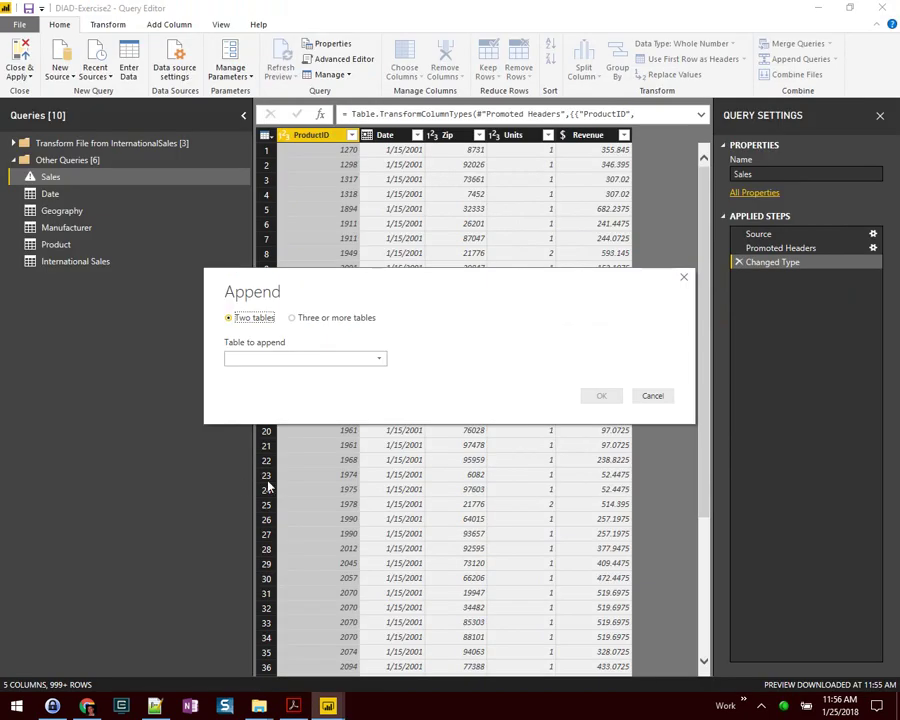
{"action": "key", "text": "alt+Tab"}
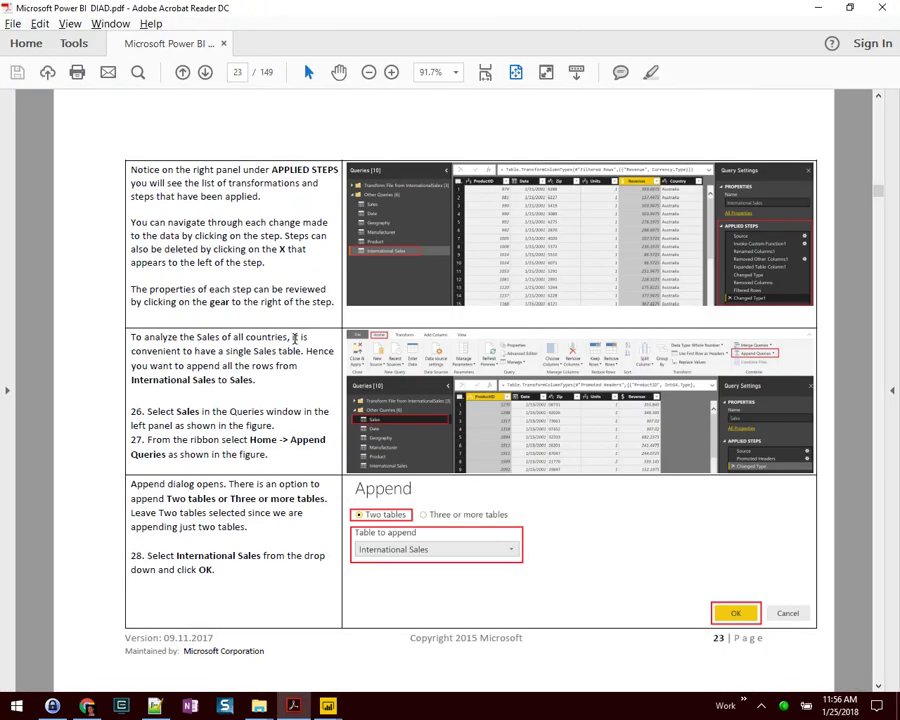
{"action": "key", "text": "alt+Tab"}
{"action": "left_click", "coordinate": [312, 356]}
{"action": "left_click", "coordinate": [335, 440]}
{"action": "key", "text": "alt+Tab"}
{"action": "left_click_drag", "start_coordinate": [176, 556], "coordinate": [261, 556]}
{"action": "key", "text": "alt+Tab"}
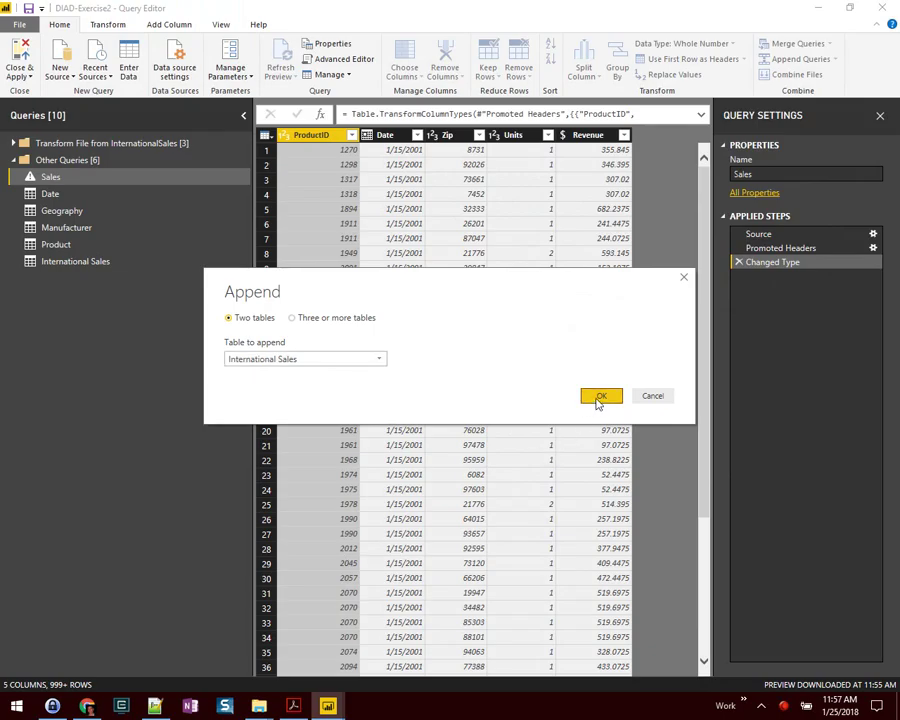
{"action": "left_click", "coordinate": [600, 396]}
Read page 24 of the PDF on the Country column's null values and instruction 29 for the conditional column.
{"action": "key", "text": "alt+Tab"}
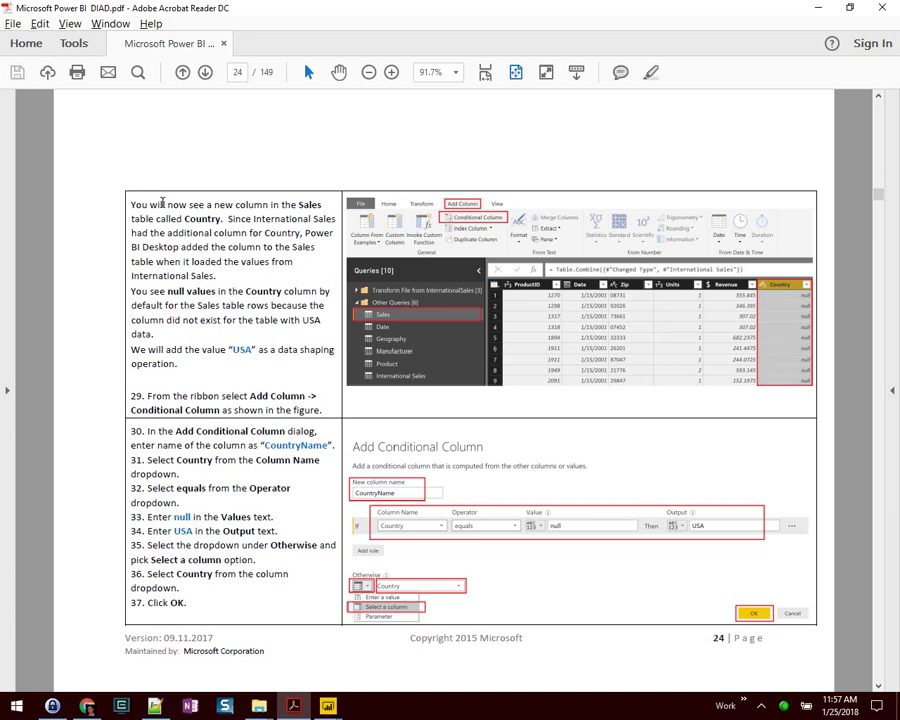
{"action": "left_click_drag", "start_coordinate": [133, 204], "coordinate": [219, 276]}
{"action": "left_click", "coordinate": [247, 221]}
{"action": "left_click", "coordinate": [321, 232]}
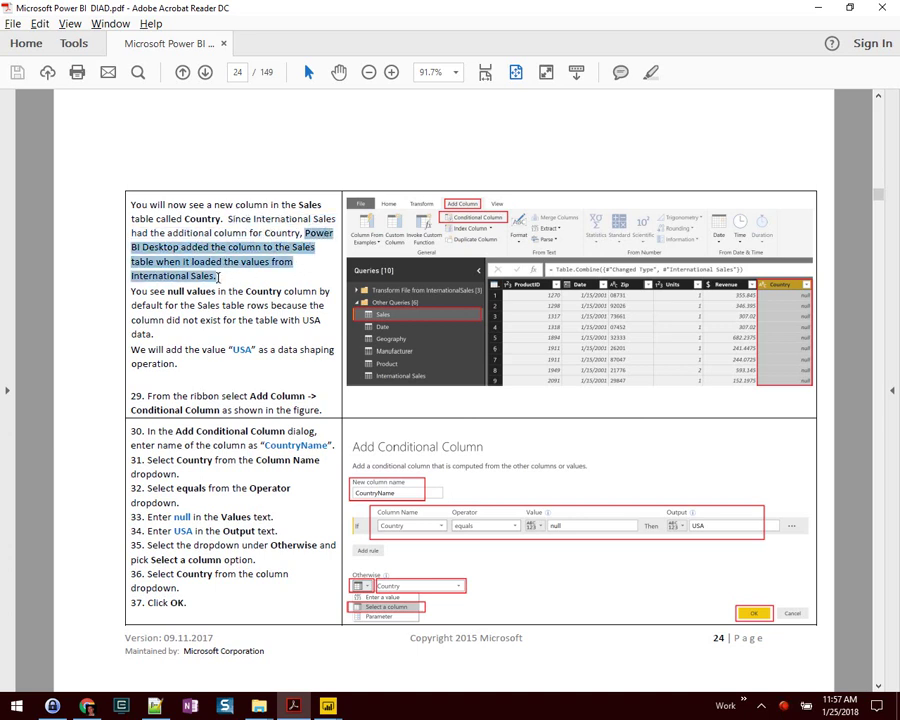
{"action": "left_click_drag", "start_coordinate": [132, 305], "coordinate": [305, 306]}
{"action": "left_click", "coordinate": [189, 333]}
{"action": "left_click_drag", "start_coordinate": [198, 320], "coordinate": [190, 351]}
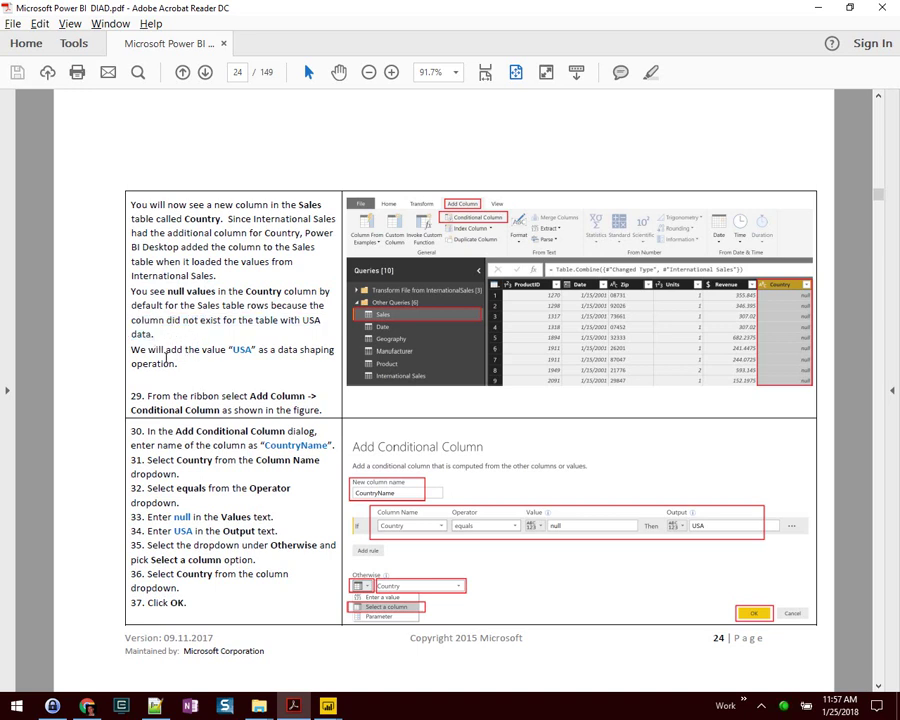
{"action": "left_click_drag", "start_coordinate": [147, 396], "coordinate": [311, 410]}
Examine the Country column in the Sales query and open the Add Conditional Column dialog.
{"action": "key", "text": "alt+Tab"}
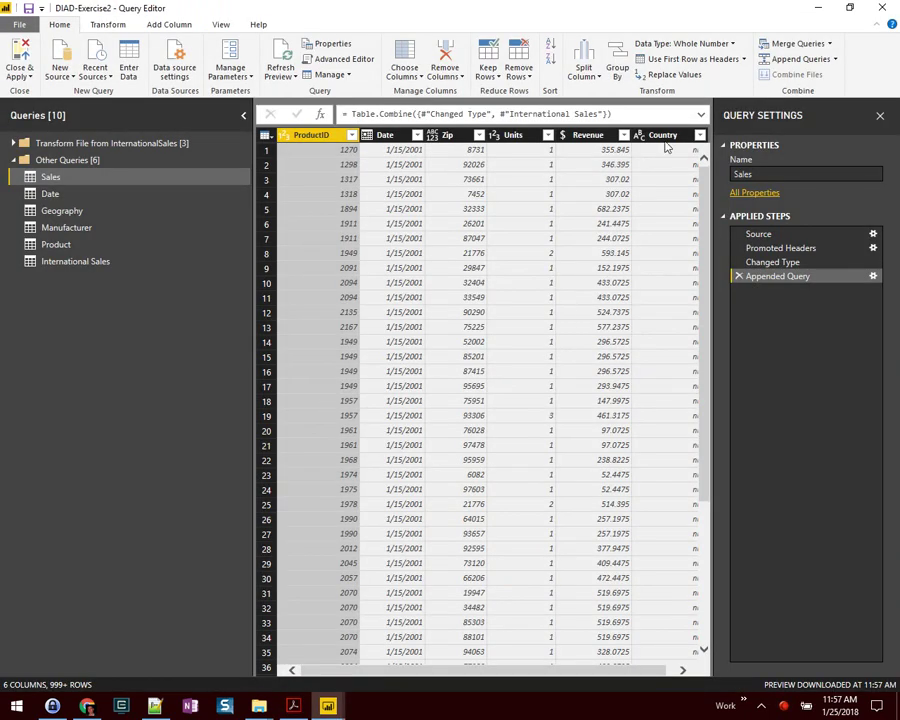
{"action": "left_click", "coordinate": [668, 140]}
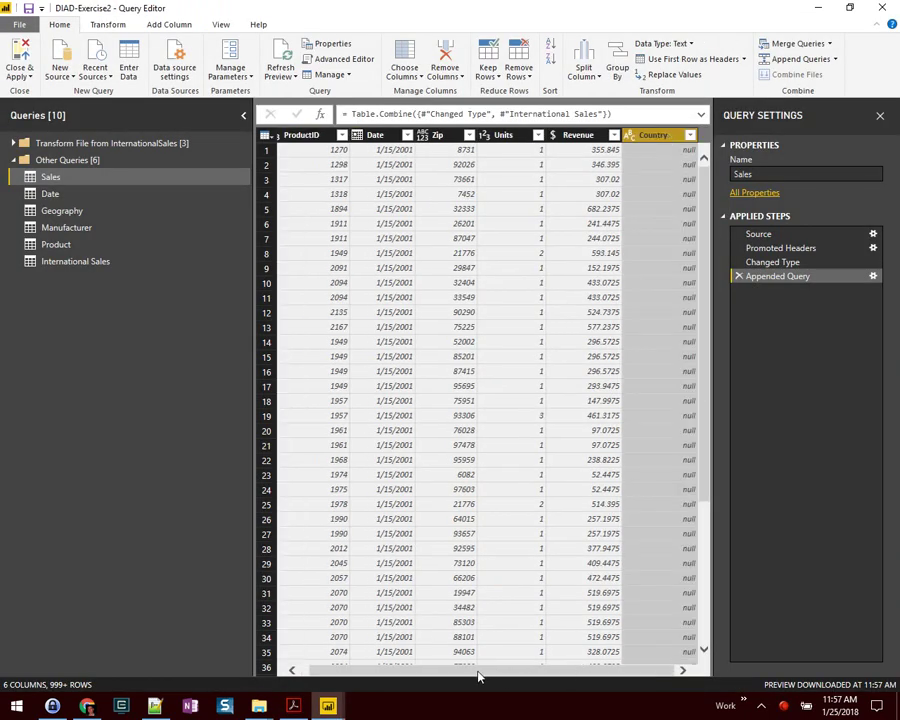
{"action": "key", "text": "alt+Tab"}
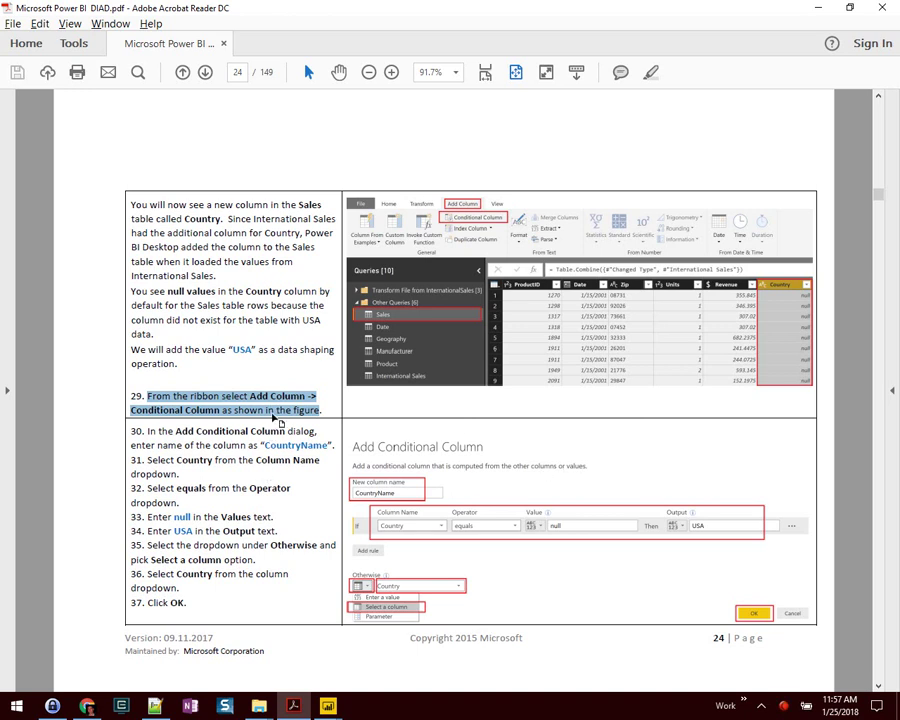
{"action": "key", "text": "alt+Tab"}
{"action": "left_click", "coordinate": [180, 28]}
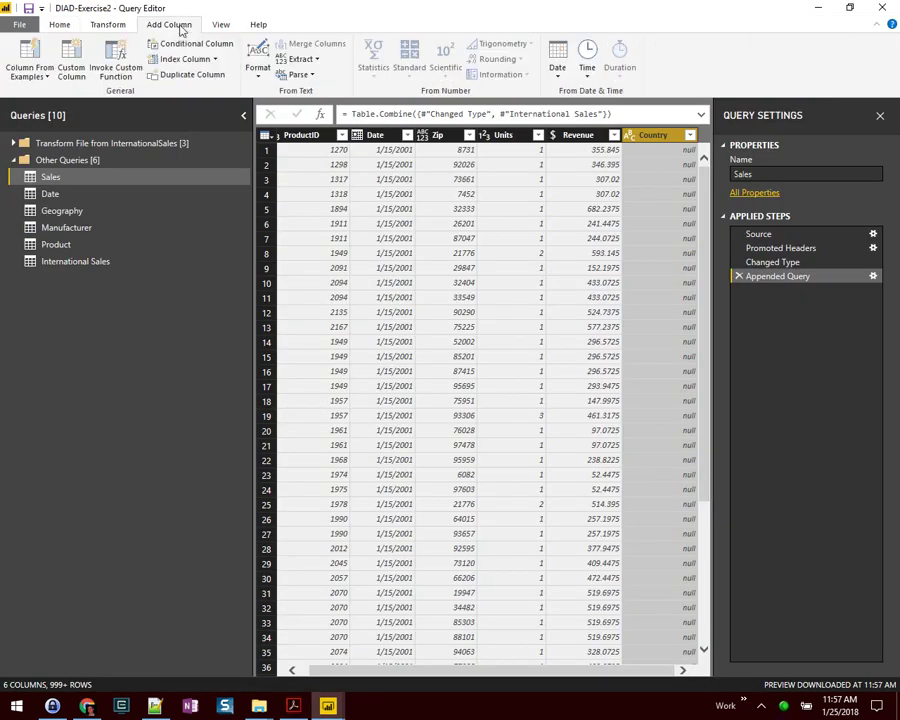
{"action": "left_click", "coordinate": [195, 44]}
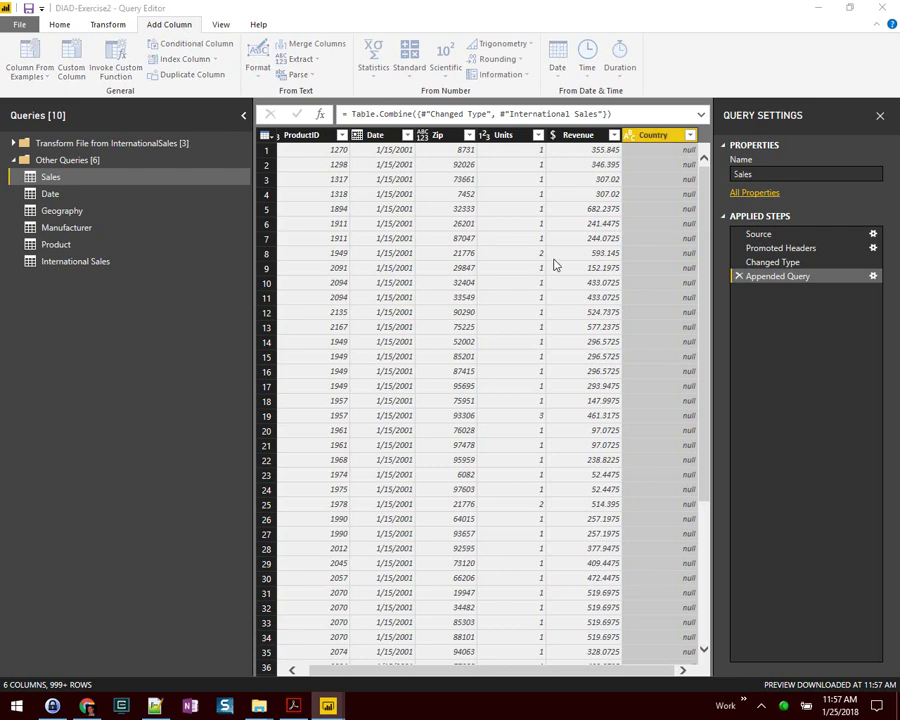
Check instruction 30 in the PDF and name the new conditional column CountryName.
{"action": "key", "text": "alt+Tab"}
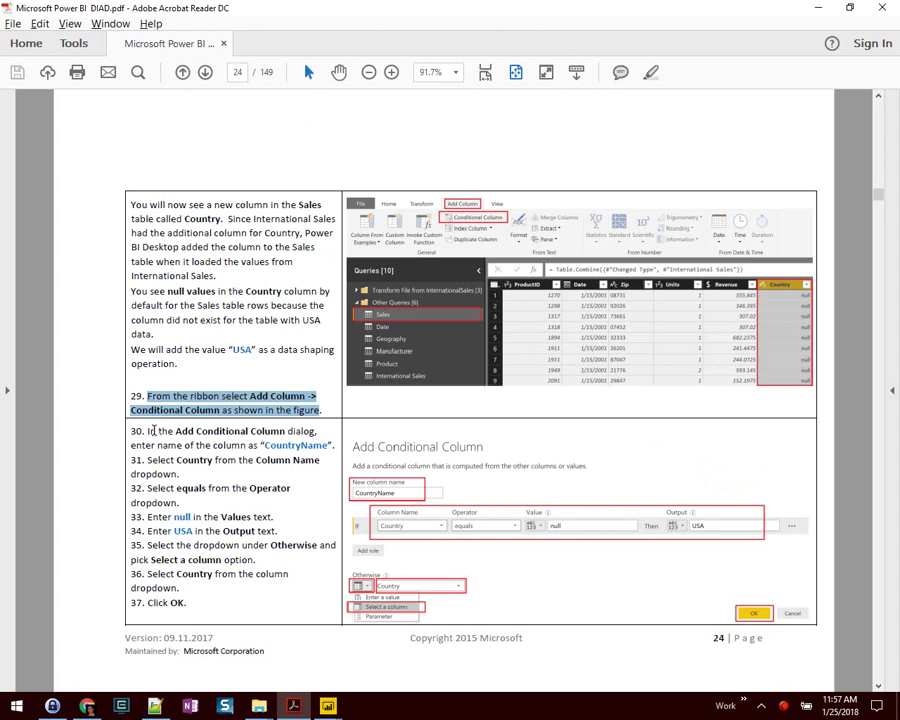
{"action": "double_click", "coordinate": [282, 444]}
{"action": "key", "text": "alt+Tab"}
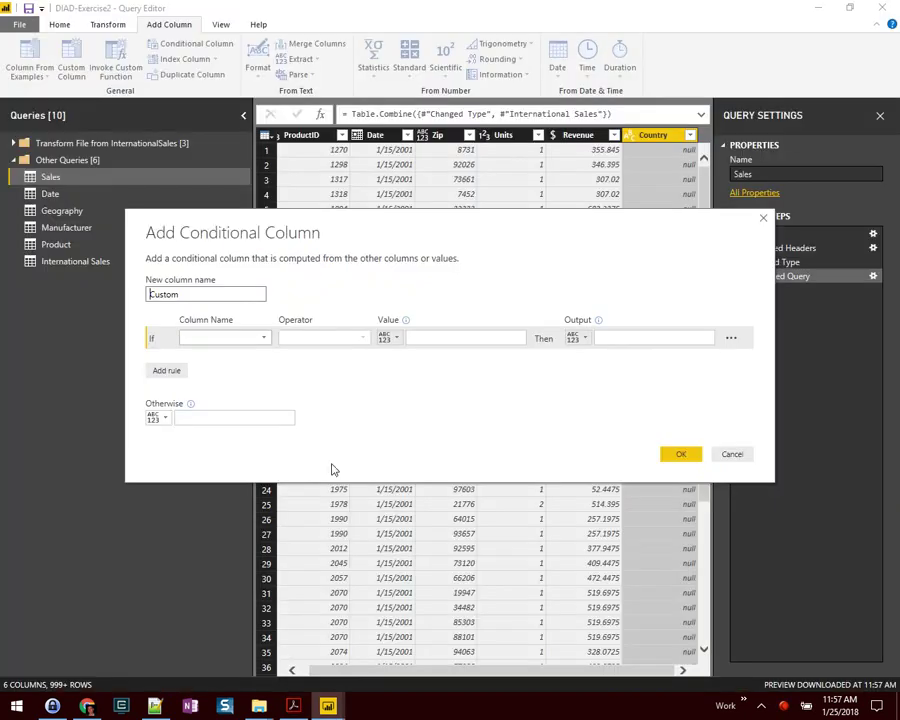
{"action": "double_click", "coordinate": [215, 293]}
{"action": "type", "text": "CountryName"}
Set the conditional column's rule to output USA if Country equals null, following the PDF's instructions 31 to 34.
{"action": "key", "text": "alt+Tab"}
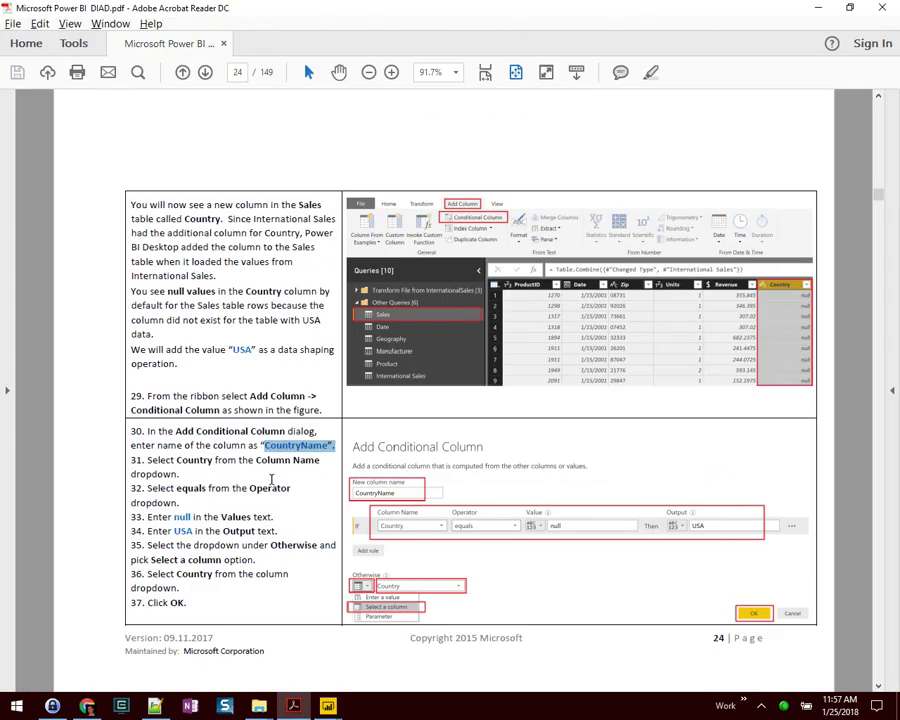
{"action": "key", "text": "alt+Tab"}
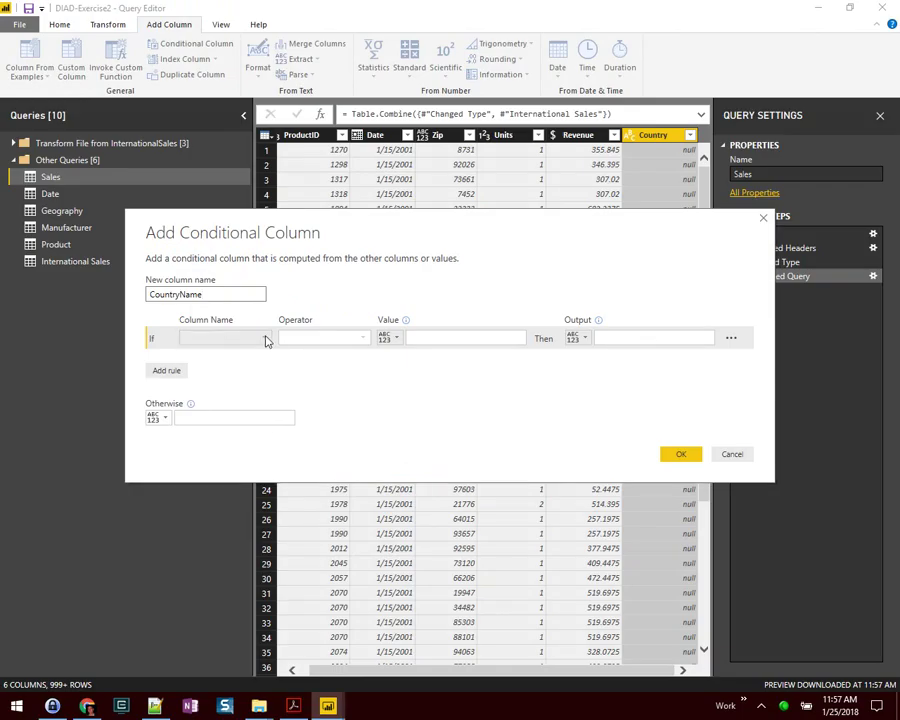
{"action": "left_click", "coordinate": [266, 340]}
{"action": "left_click", "coordinate": [227, 423]}
{"action": "key", "text": "alt+Tab"}
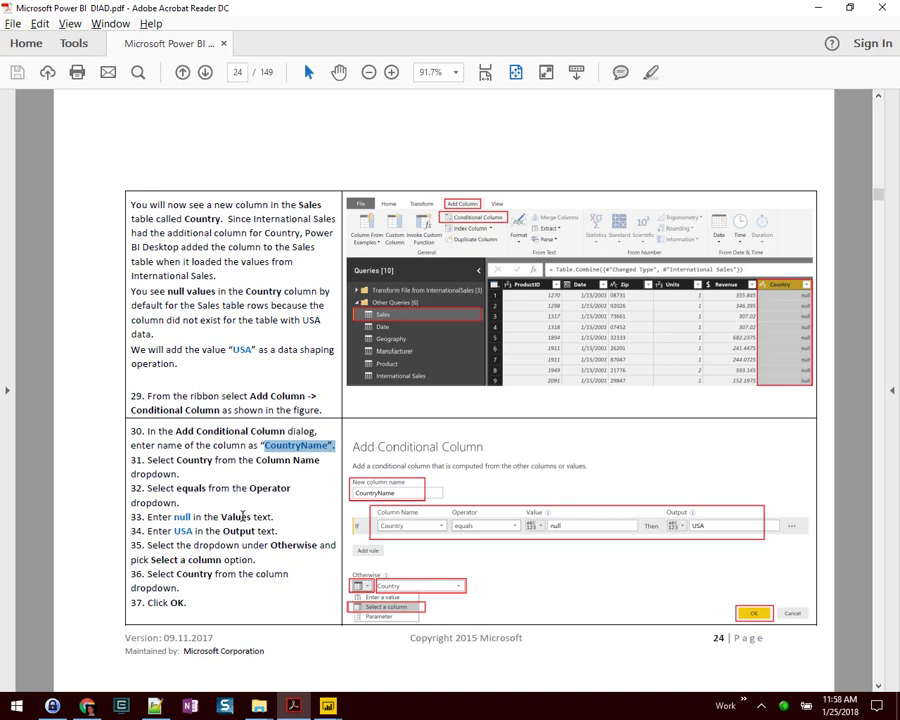
{"action": "key", "text": "alt+Tab"}
{"action": "left_click", "coordinate": [430, 338]}
{"action": "type", "text": "null"}
{"action": "key", "text": "alt+Tab"}
{"action": "key", "text": "alt+Tab"}
{"action": "left_click", "coordinate": [620, 337]}
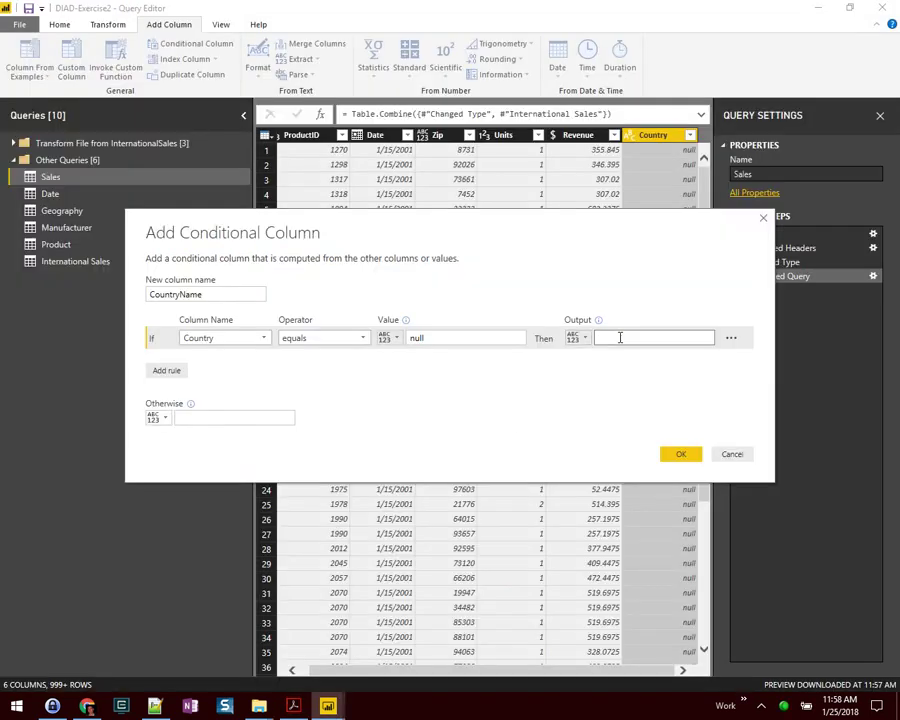
Read instructions 35 and 36 in the PDF and make the rule's Otherwise output the Country column.
{"action": "key", "text": "alt+Tab"}
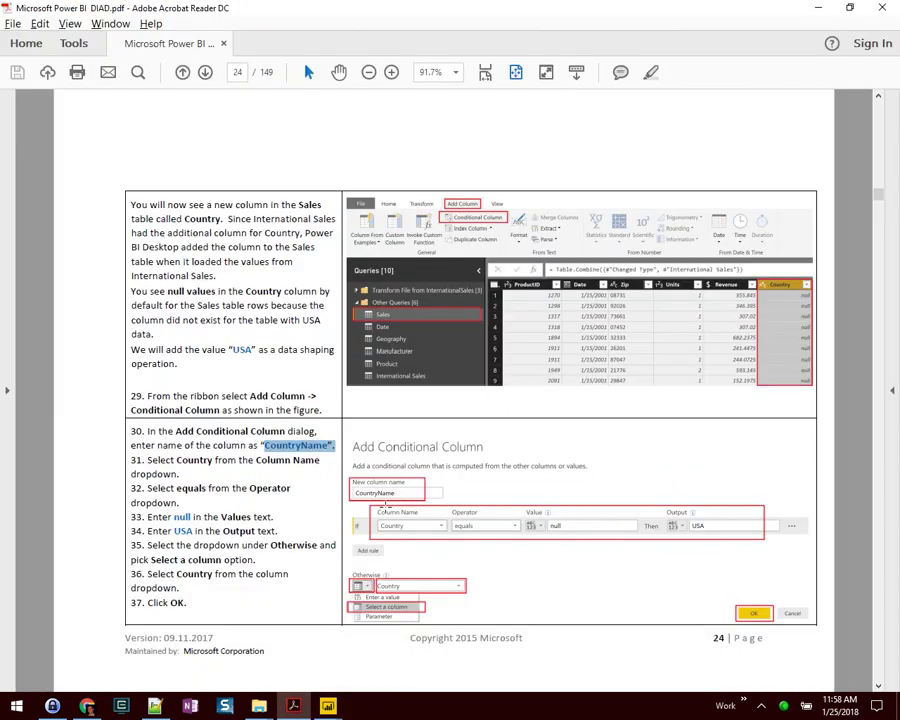
{"action": "left_click_drag", "start_coordinate": [147, 546], "coordinate": [262, 560]}
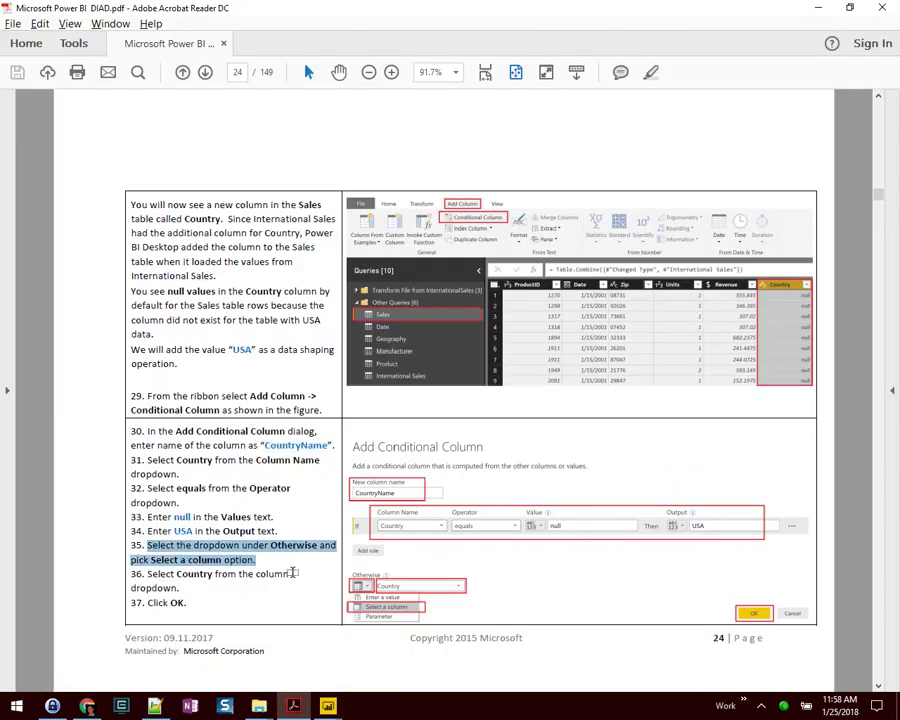
{"action": "key", "text": "alt+Tab"}
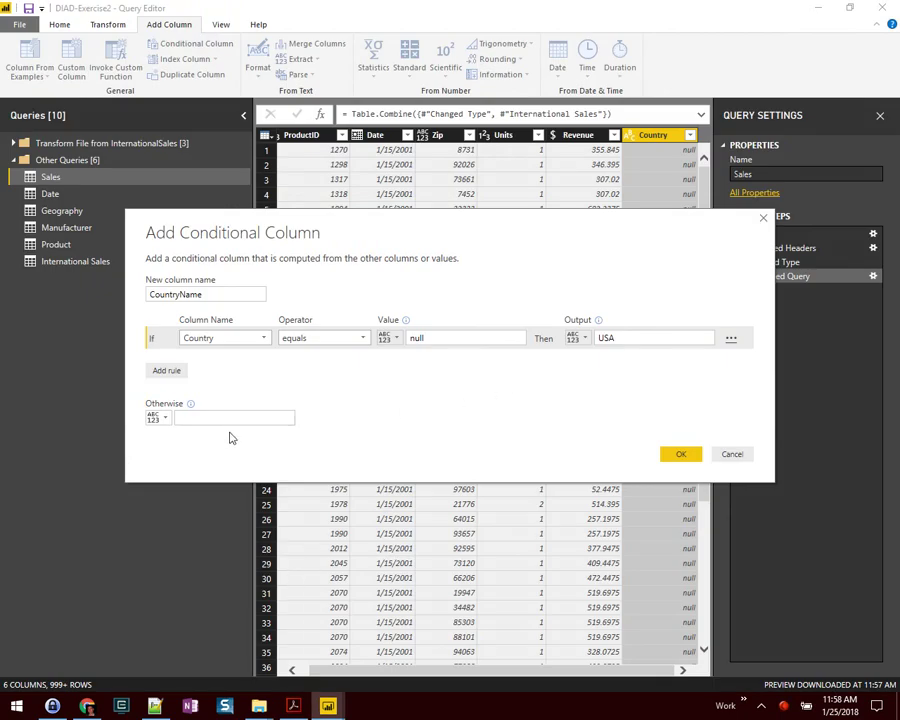
{"action": "left_click", "coordinate": [158, 420]}
{"action": "left_click", "coordinate": [160, 473]}
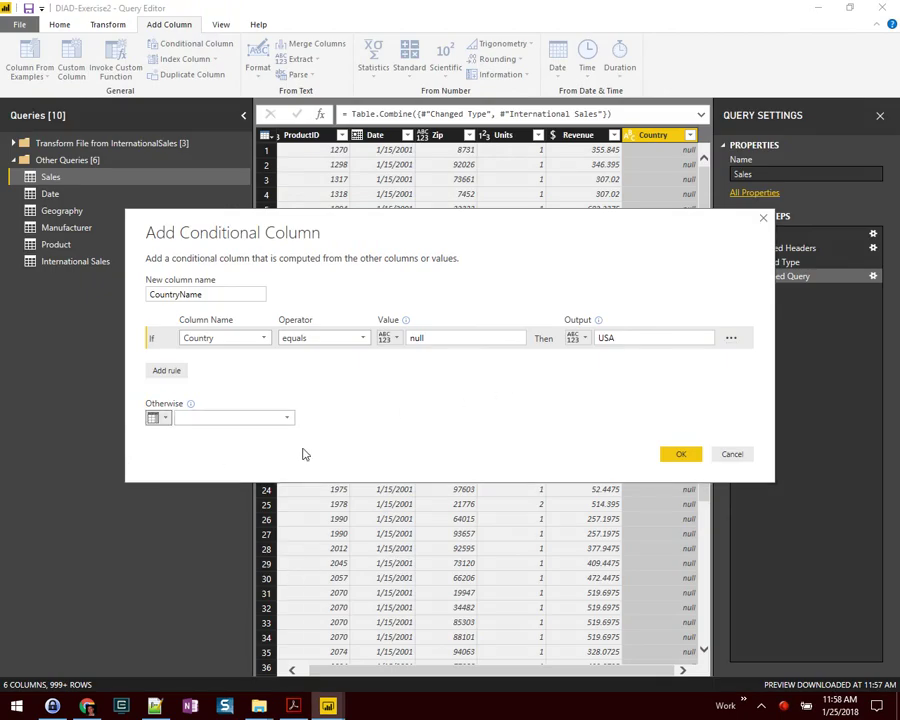
{"action": "key", "text": "alt+Tab"}
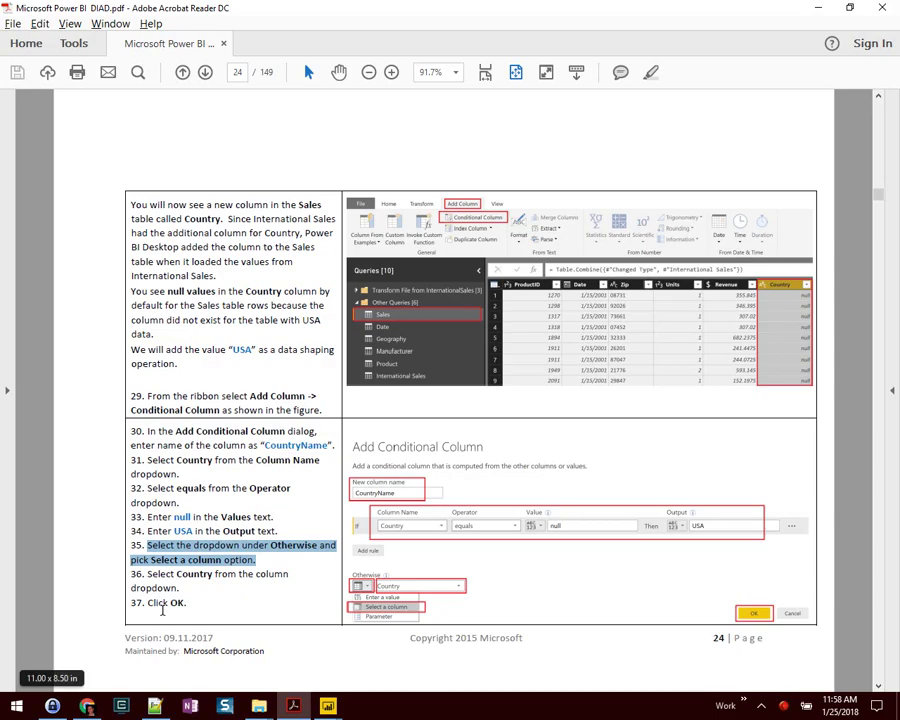
{"action": "key", "text": "alt+Tab"}
{"action": "left_click", "coordinate": [233, 420]}
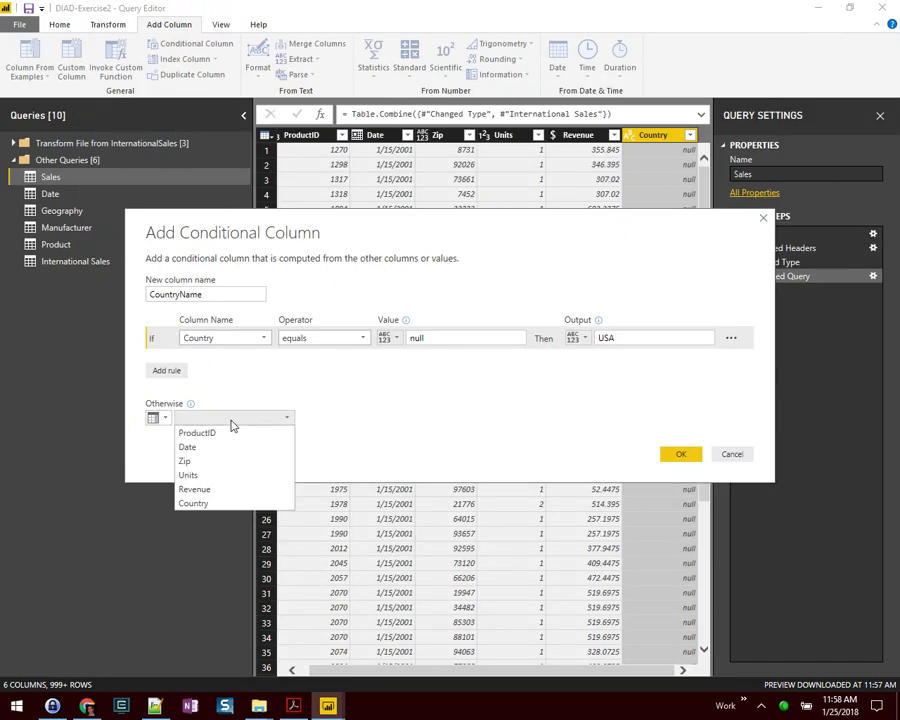
{"action": "left_click", "coordinate": [195, 503]}
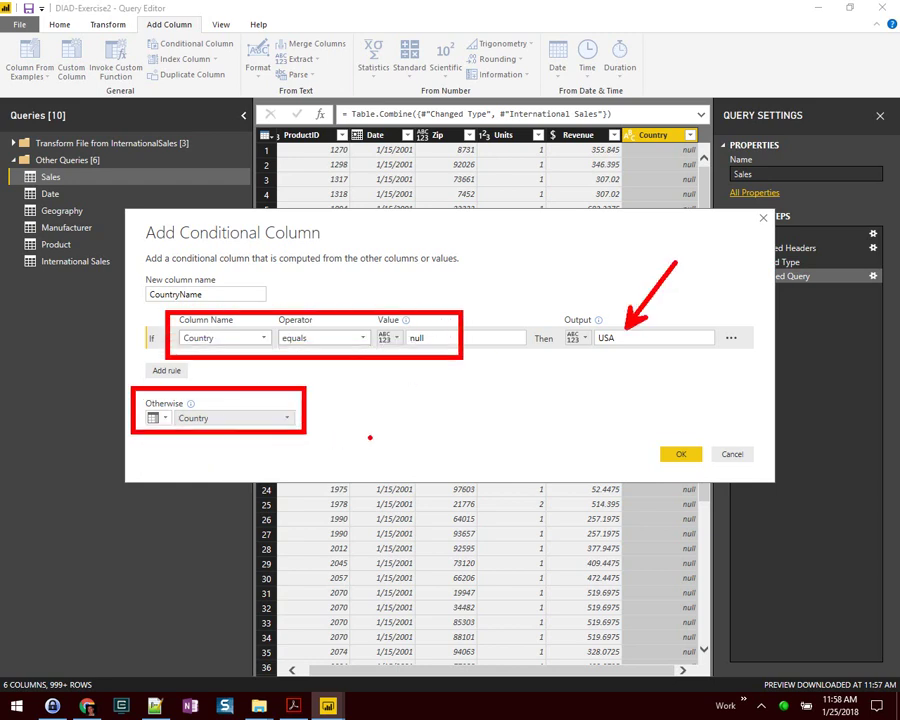
Add the CountryName conditional column to Sales and save the file with the Apply later option.
{"action": "left_click", "coordinate": [680, 454]}
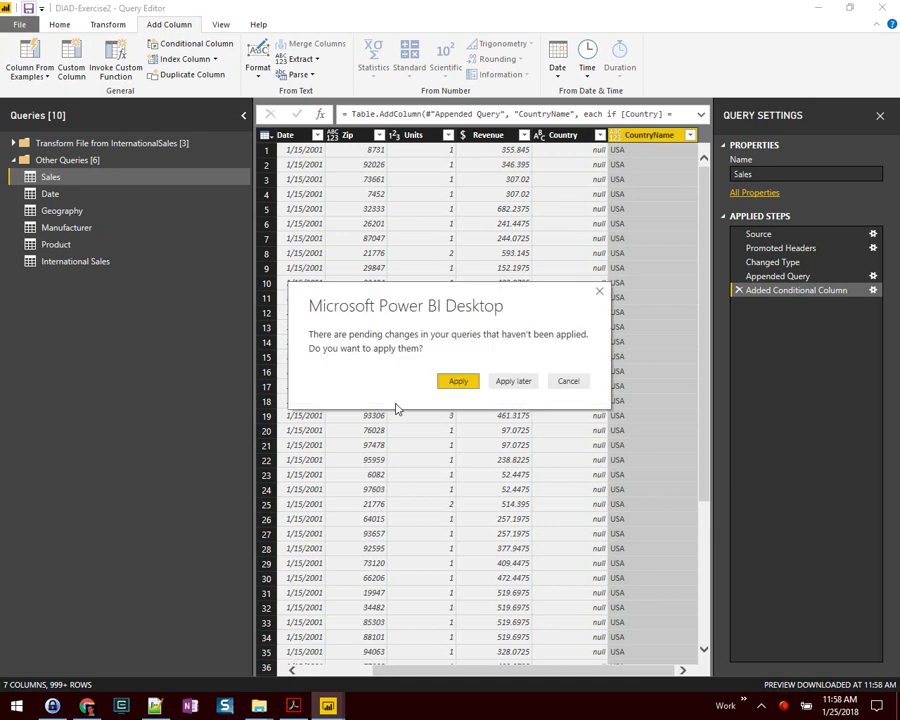
{"action": "left_click", "coordinate": [510, 384]}
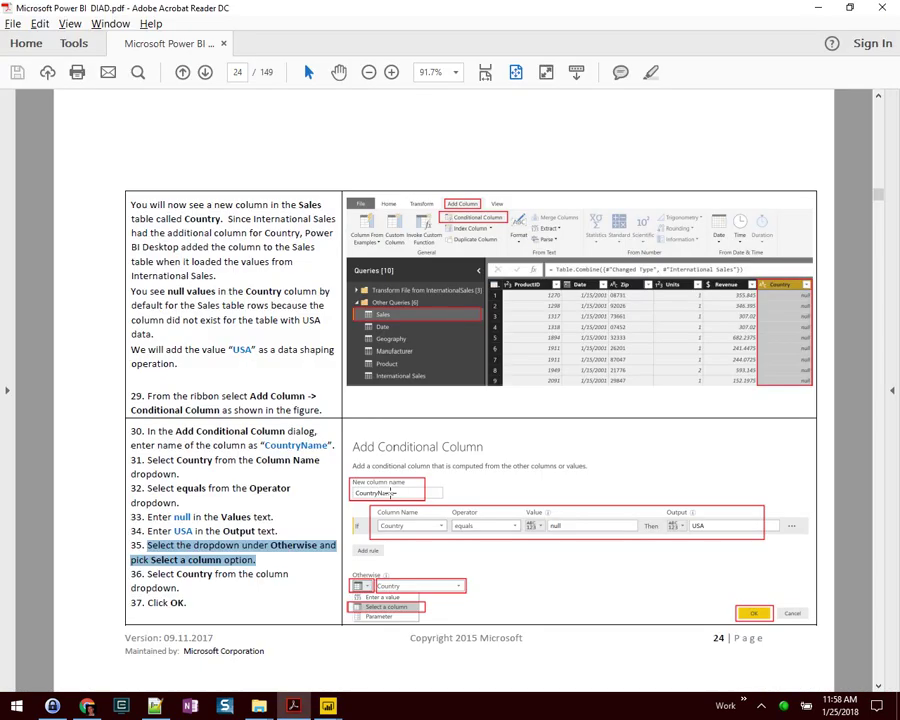
Read instructions 38 and 39 in the PDF and remove the original Country column from the Sales query.
{"action": "scroll", "coordinate": [390, 493], "scroll_direction": "down", "scroll_amount": 1}
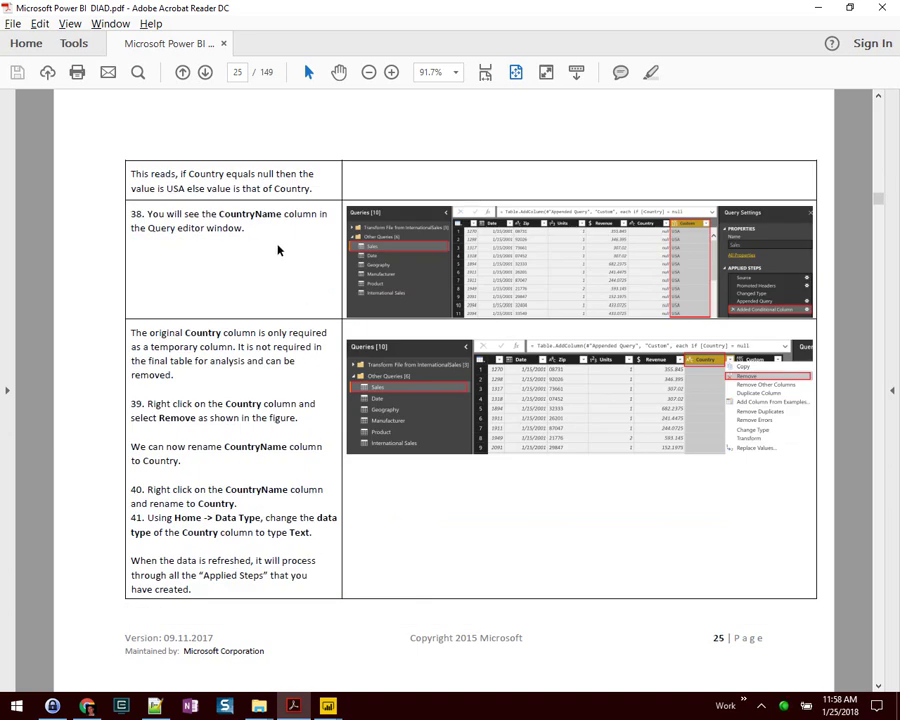
{"action": "double_click", "coordinate": [260, 217]}
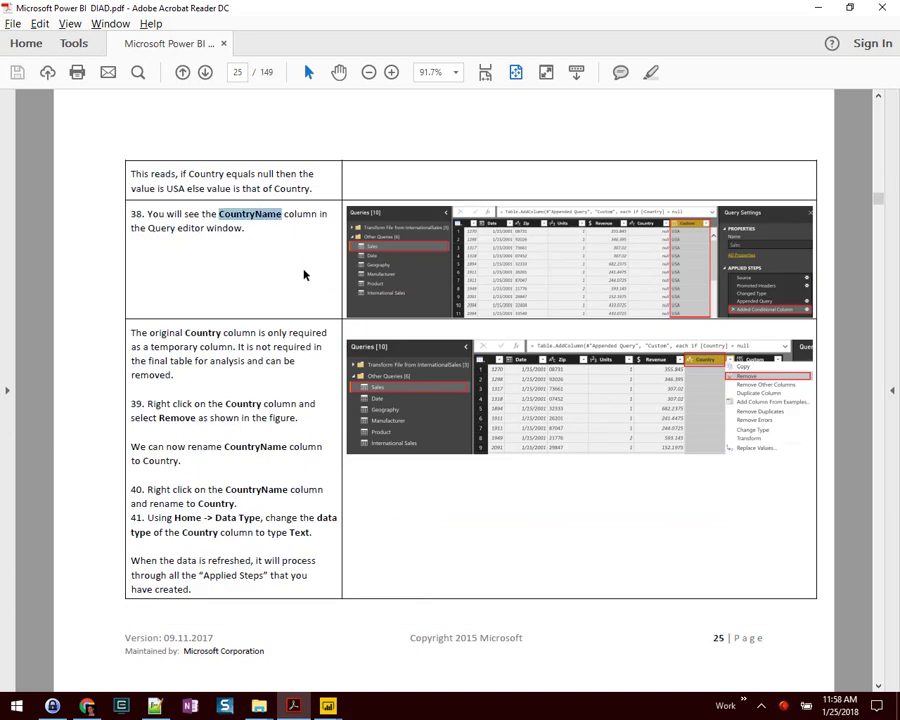
{"action": "double_click", "coordinate": [202, 333]}
{"action": "left_click_drag", "start_coordinate": [261, 351], "coordinate": [277, 357]}
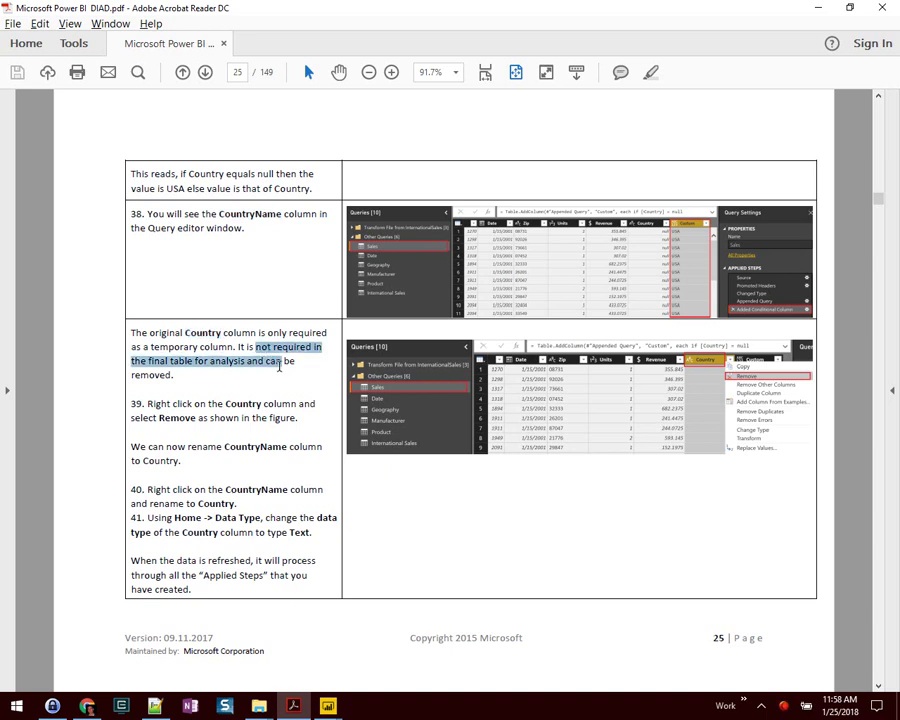
{"action": "double_click", "coordinate": [245, 404]}
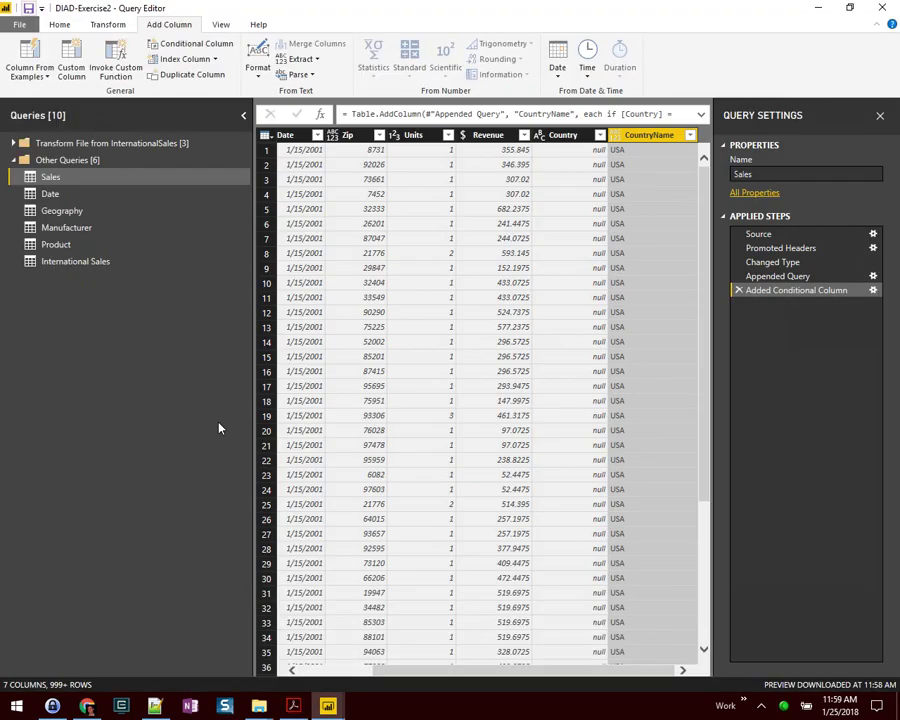
{"action": "key", "text": "alt+Tab"}
{"action": "left_click", "coordinate": [563, 136]}
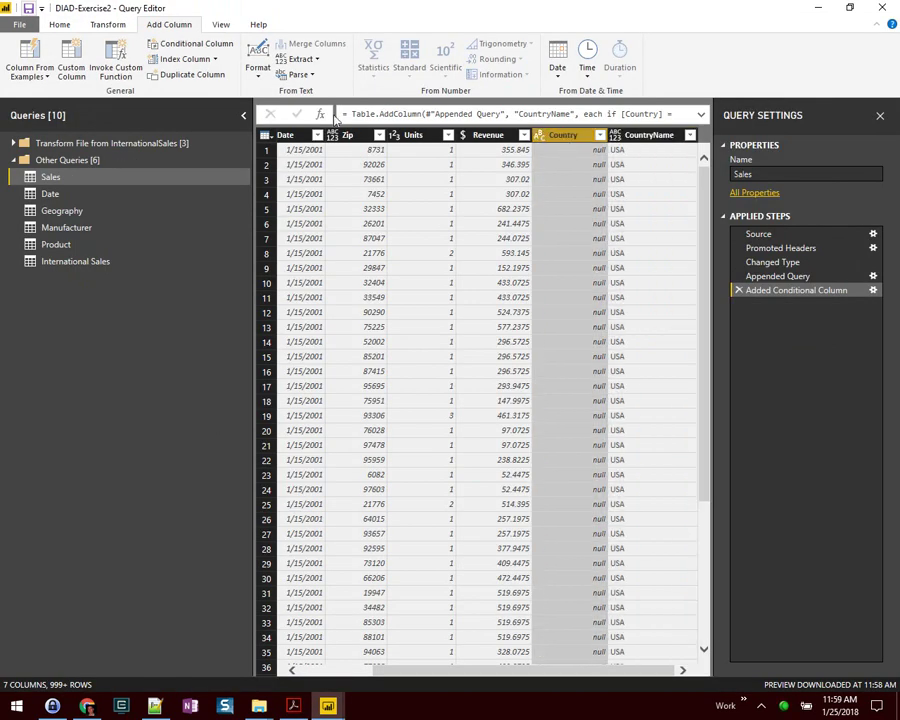
{"action": "left_click", "coordinate": [62, 25]}
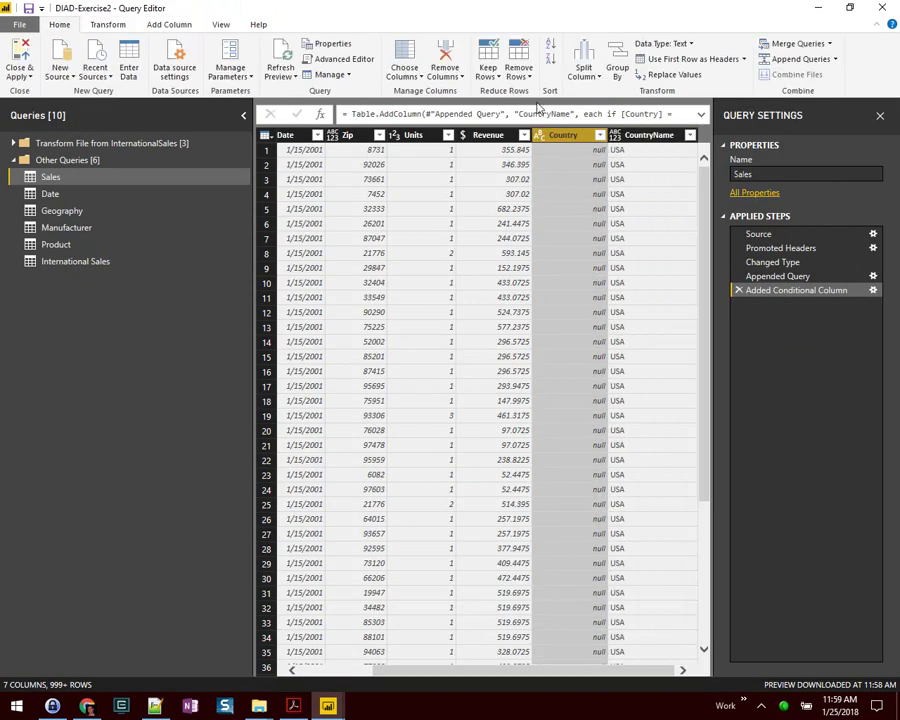
{"action": "right_click", "coordinate": [575, 143]}
{"action": "left_click", "coordinate": [607, 166]}
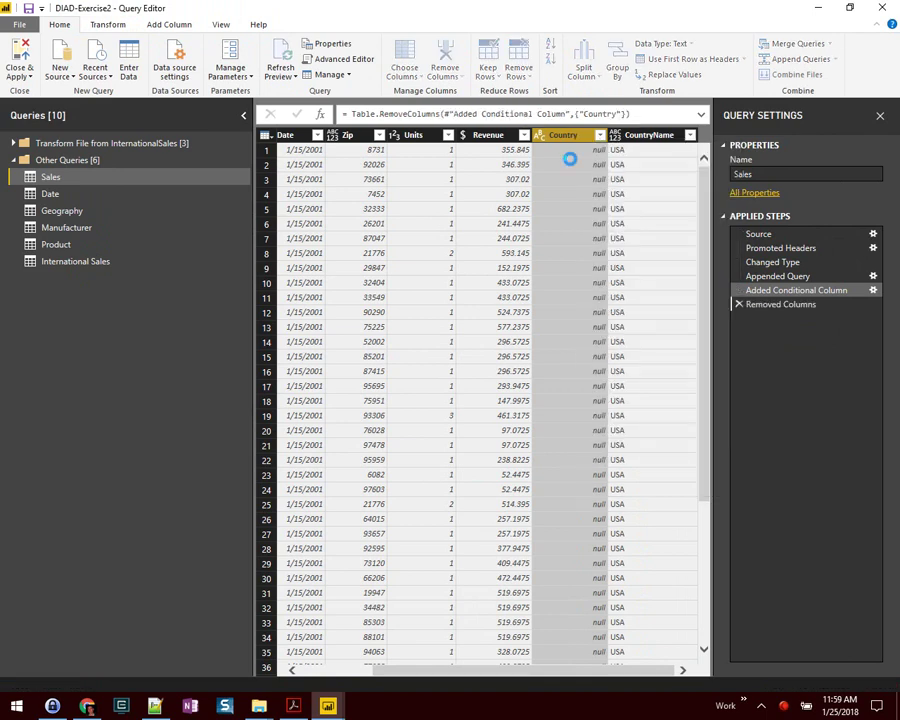
Check the PDF's renaming instruction and rename the CountryName column in Sales to Country.
{"action": "key", "text": "alt+Tab"}
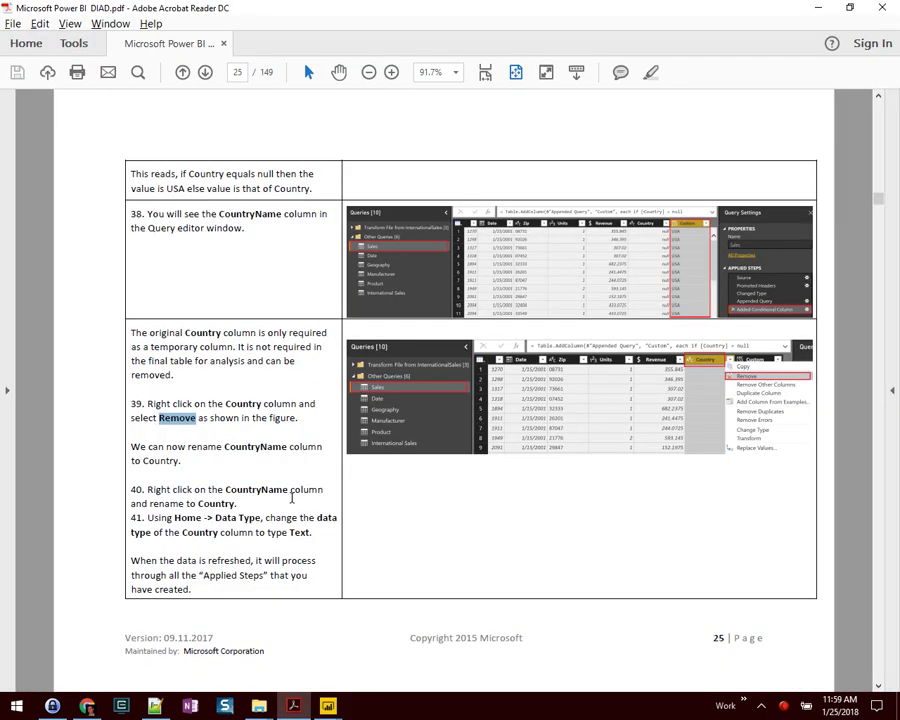
{"action": "double_click", "coordinate": [258, 449]}
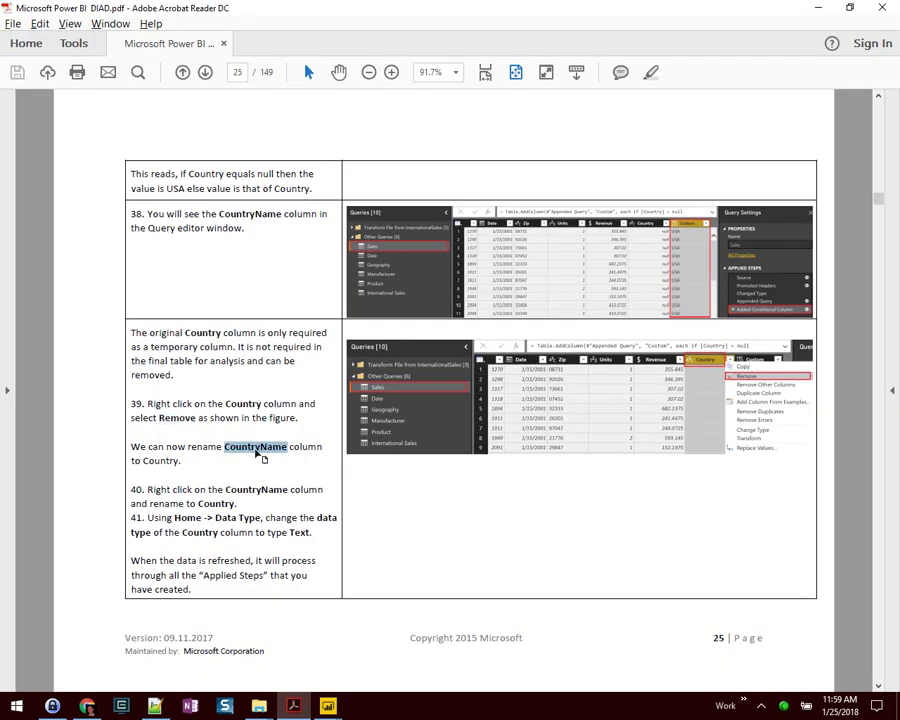
{"action": "double_click", "coordinate": [163, 460]}
{"action": "key", "text": "ctrl+c"}
{"action": "key", "text": "alt+Tab"}
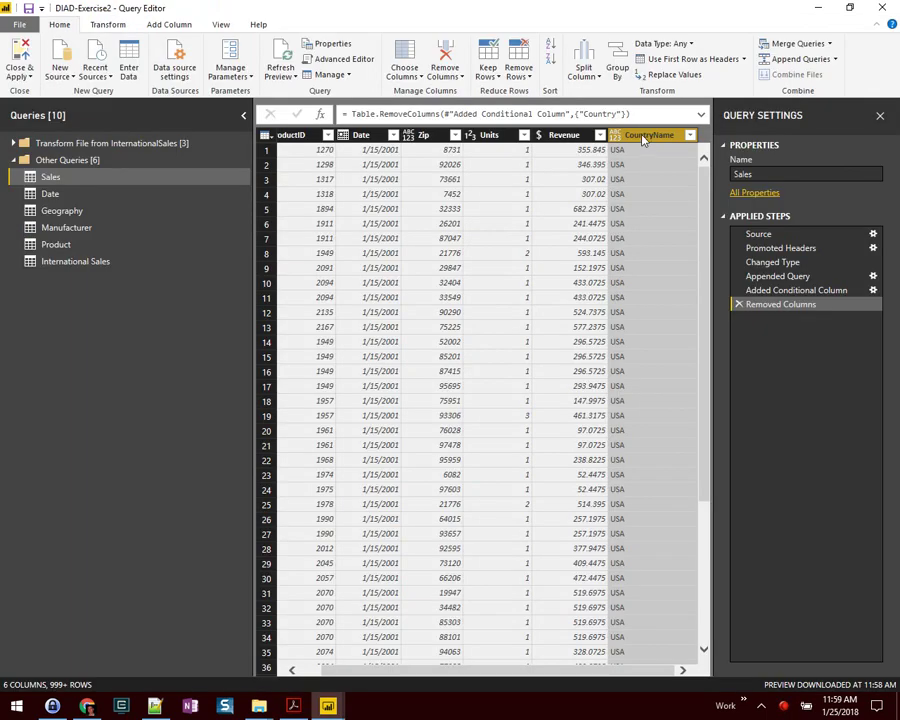
{"action": "right_click", "coordinate": [644, 140]}
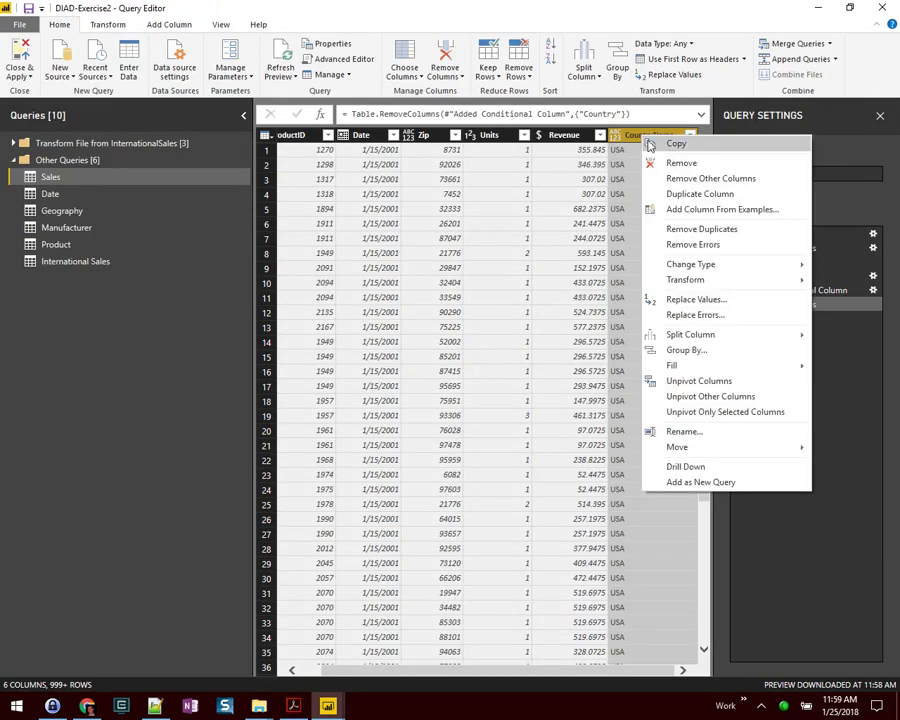
{"action": "left_click", "coordinate": [681, 431]}
{"action": "key", "text": "ctrl+v"}
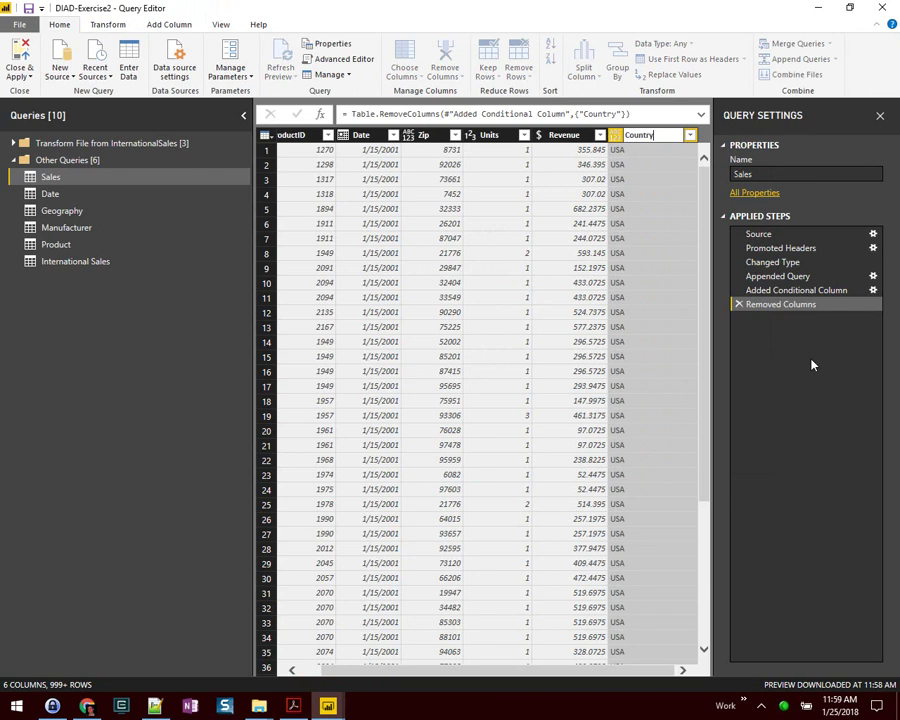
{"action": "key", "text": "Return"}
Read instruction 41 in the PDF and change the data type of the Country column to Text.
{"action": "key", "text": "alt+Tab"}
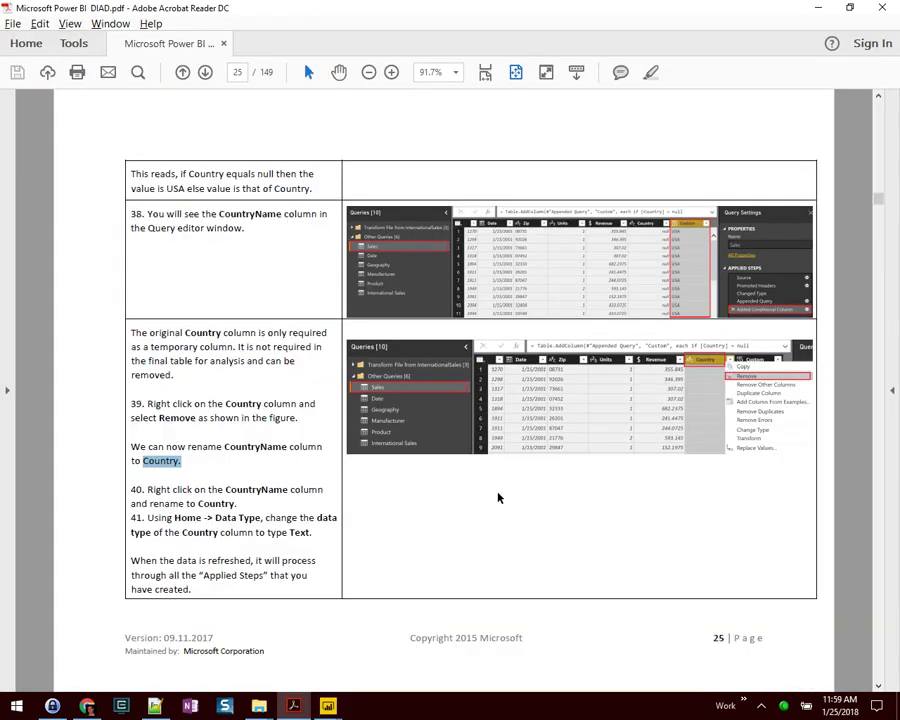
{"action": "left_click_drag", "start_coordinate": [150, 517], "coordinate": [311, 532]}
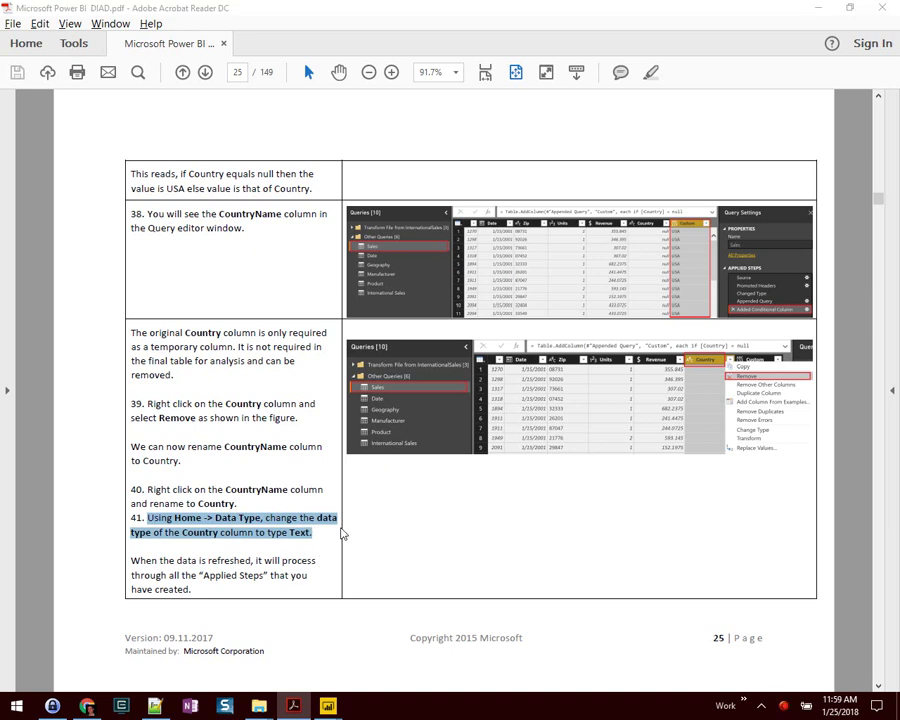
{"action": "key", "text": "alt+Tab"}
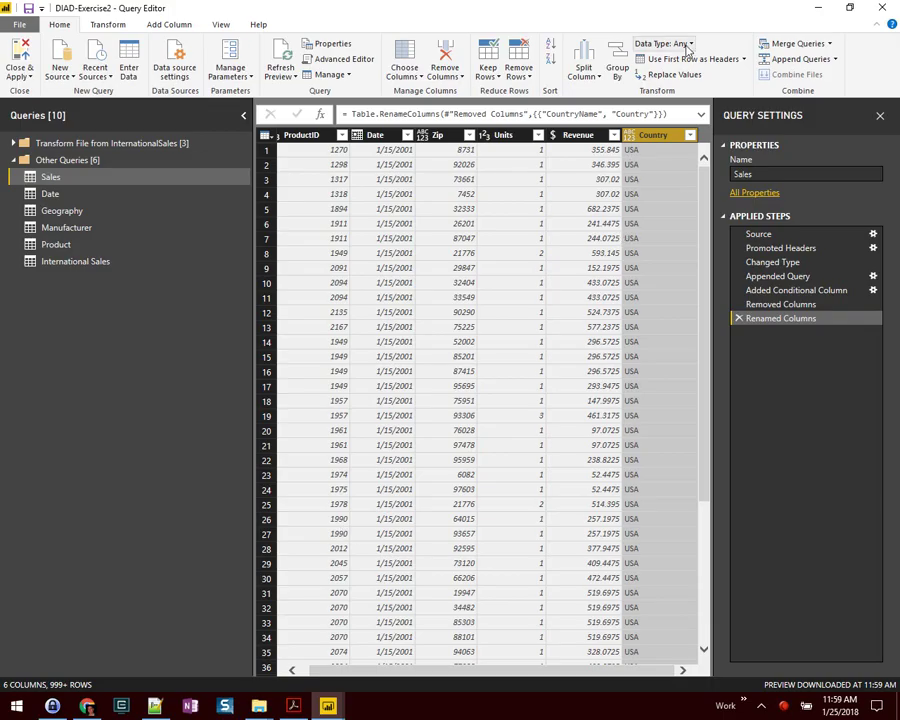
{"action": "left_click", "coordinate": [687, 46]}
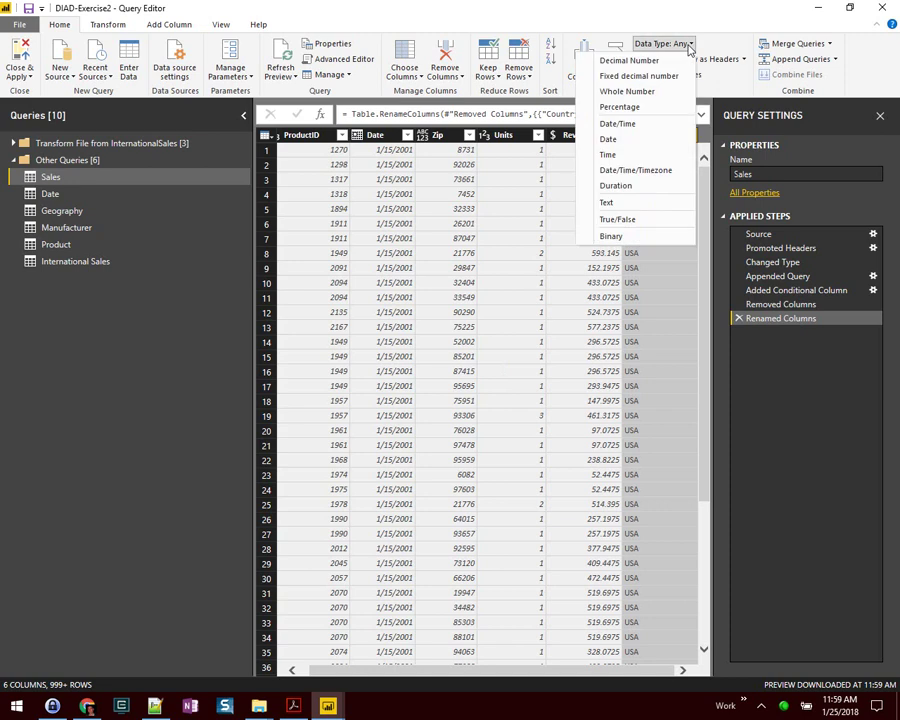
{"action": "left_click", "coordinate": [627, 202]}
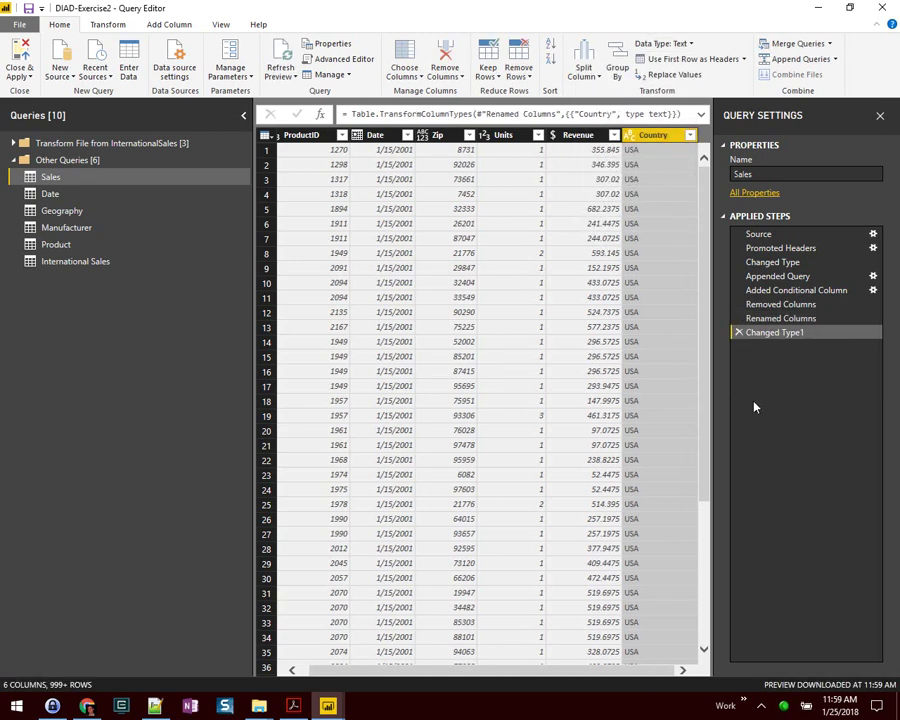
Following instructions 42 and 43 in the PDF, load the complete value list in the Country column's filter and accept it with all countries selected.
{"action": "key", "text": "alt+Tab"}
{"action": "left_click_drag", "start_coordinate": [132, 563], "coordinate": [195, 647]}
{"action": "scroll", "coordinate": [265, 546], "scroll_direction": "down", "scroll_amount": 1}
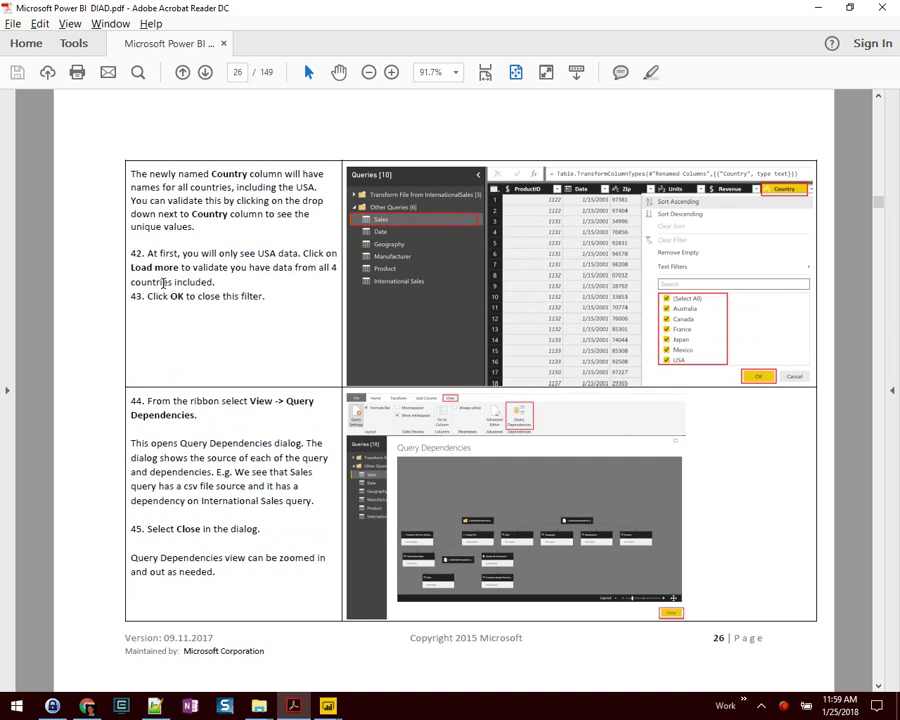
{"action": "left_click_drag", "start_coordinate": [149, 256], "coordinate": [216, 282]}
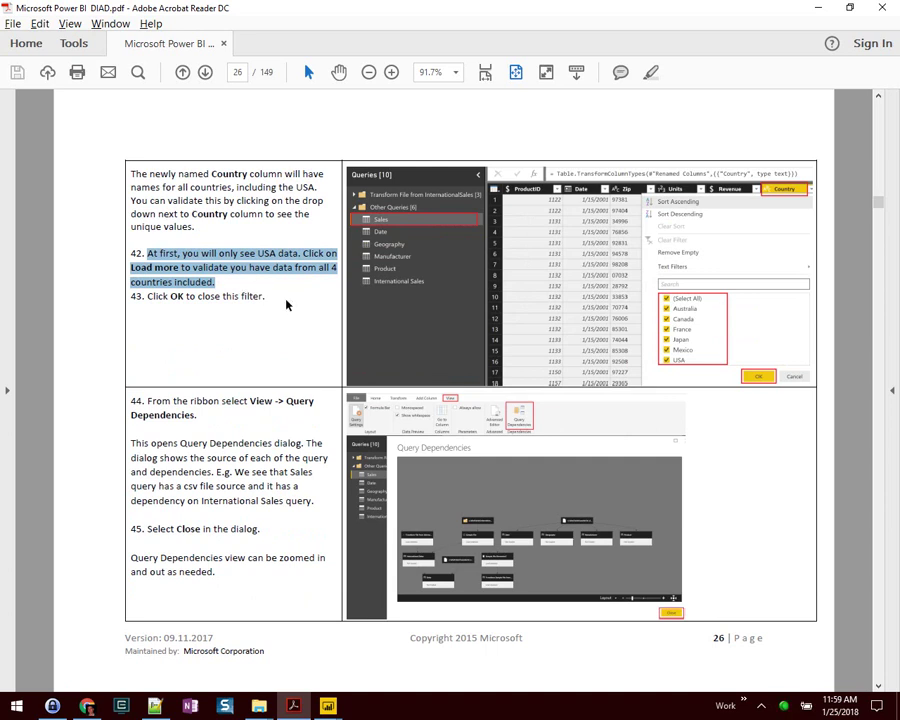
{"action": "key", "text": "alt+Tab"}
{"action": "left_click", "coordinate": [689, 135]}
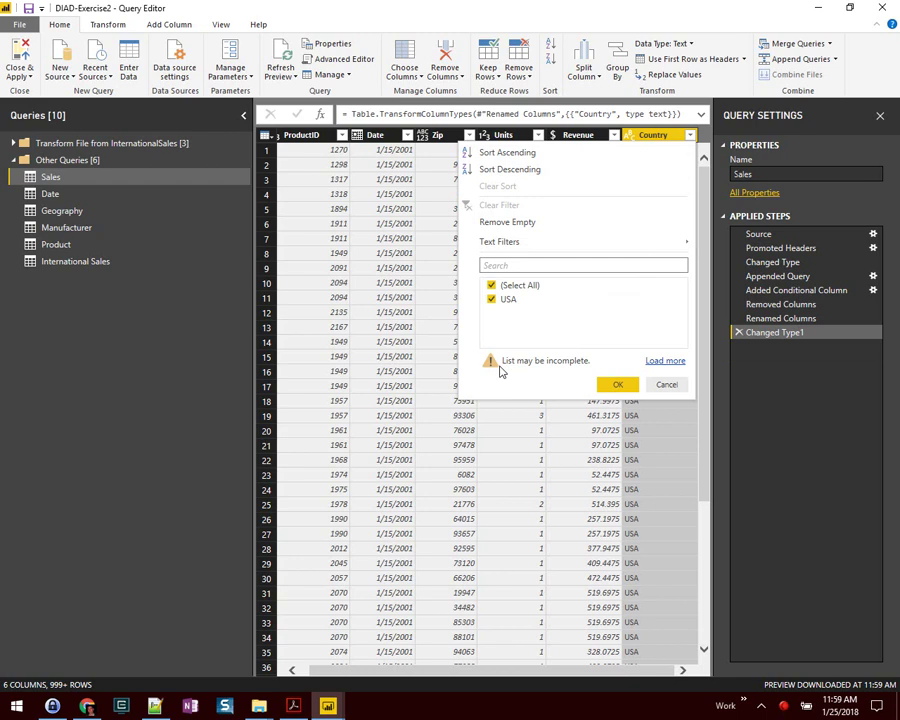
{"action": "left_click", "coordinate": [672, 361]}
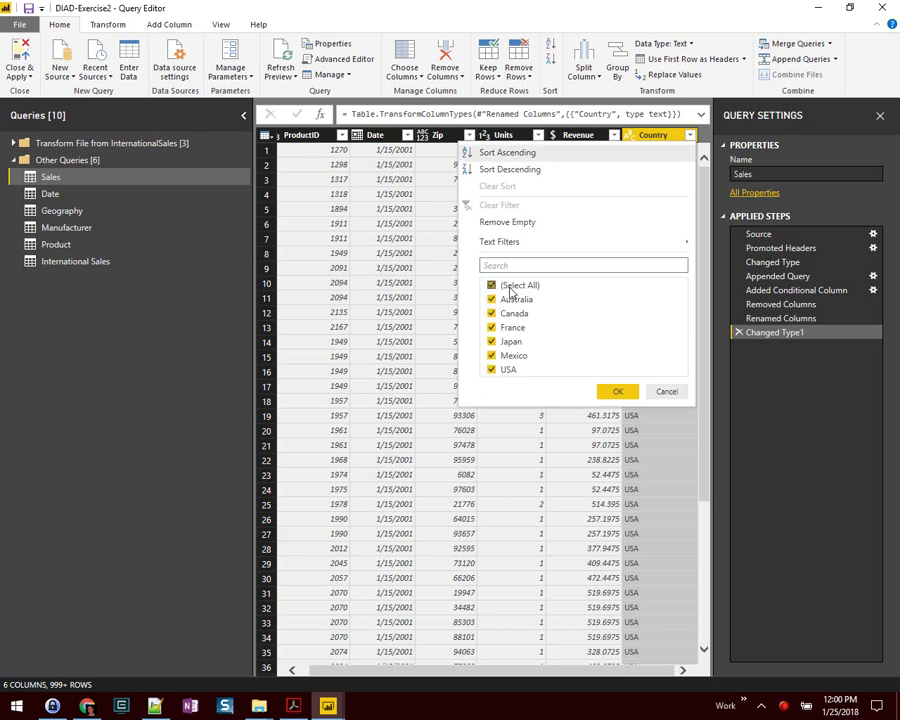
{"action": "left_click", "coordinate": [620, 392]}
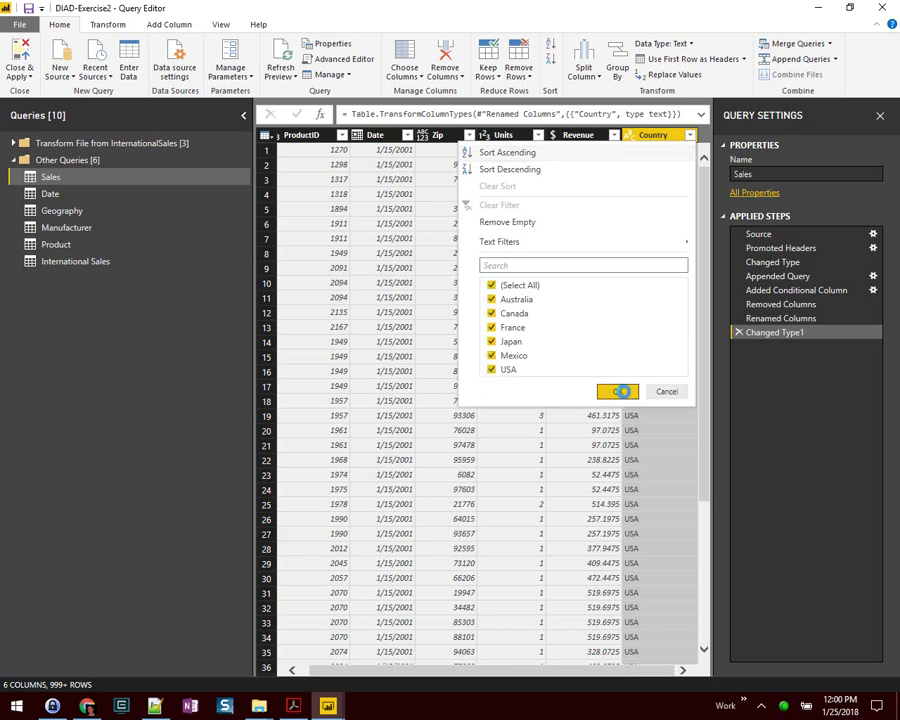
Read instruction 44 in the PDF and its explanation of what the Query Dependencies dialog shows.
{"action": "key", "text": "alt+Tab"}
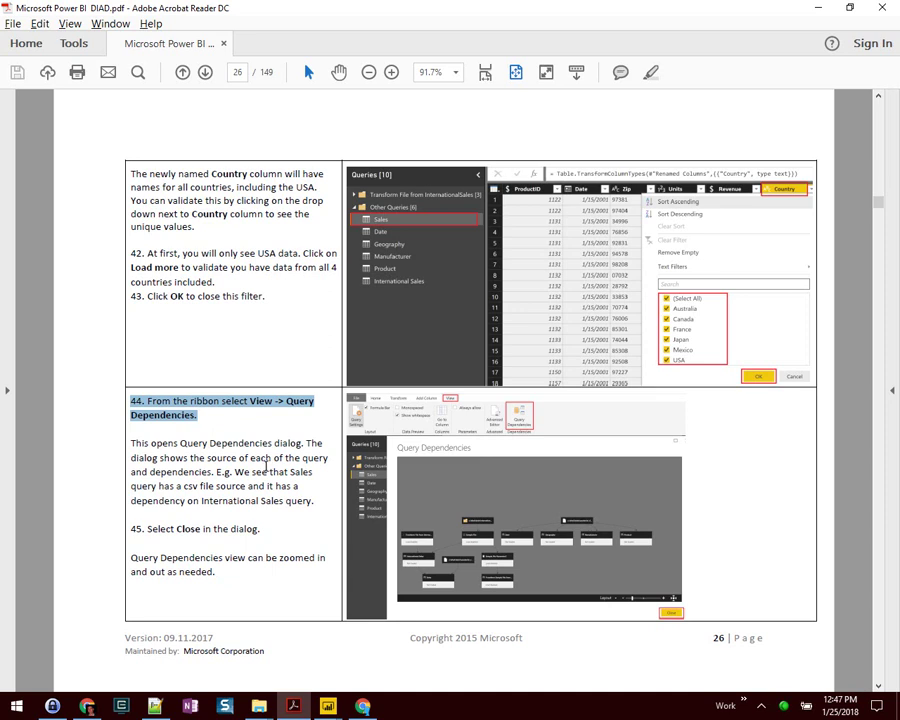
{"action": "left_click", "coordinate": [234, 462]}
{"action": "double_click", "coordinate": [229, 458]}
{"action": "left_click", "coordinate": [237, 508]}
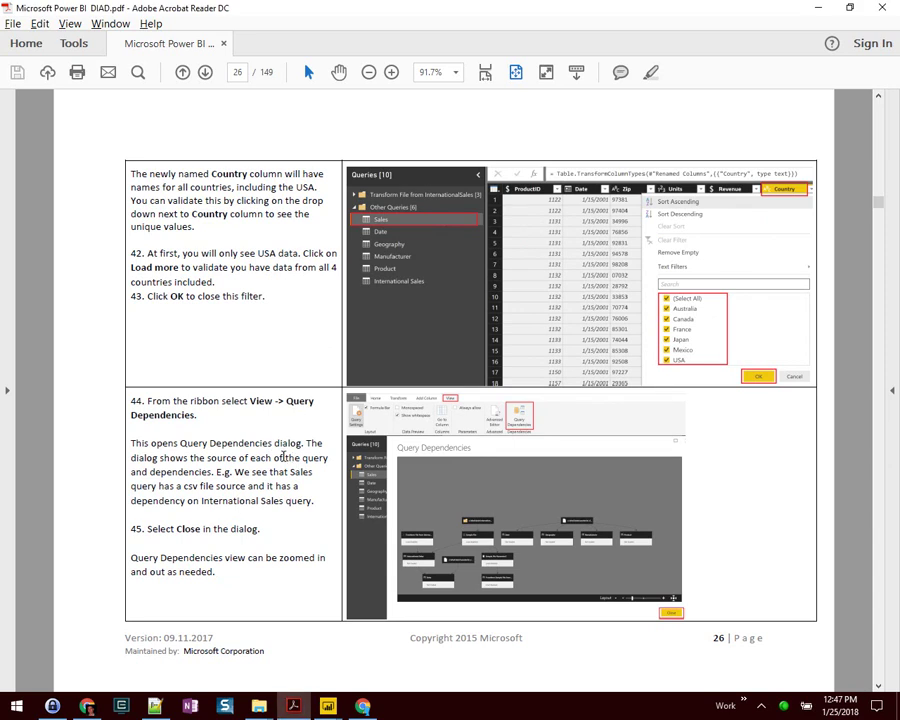
{"action": "mouse_move", "coordinate": [327, 706]}
{"action": "left_click", "coordinate": [405, 645]}
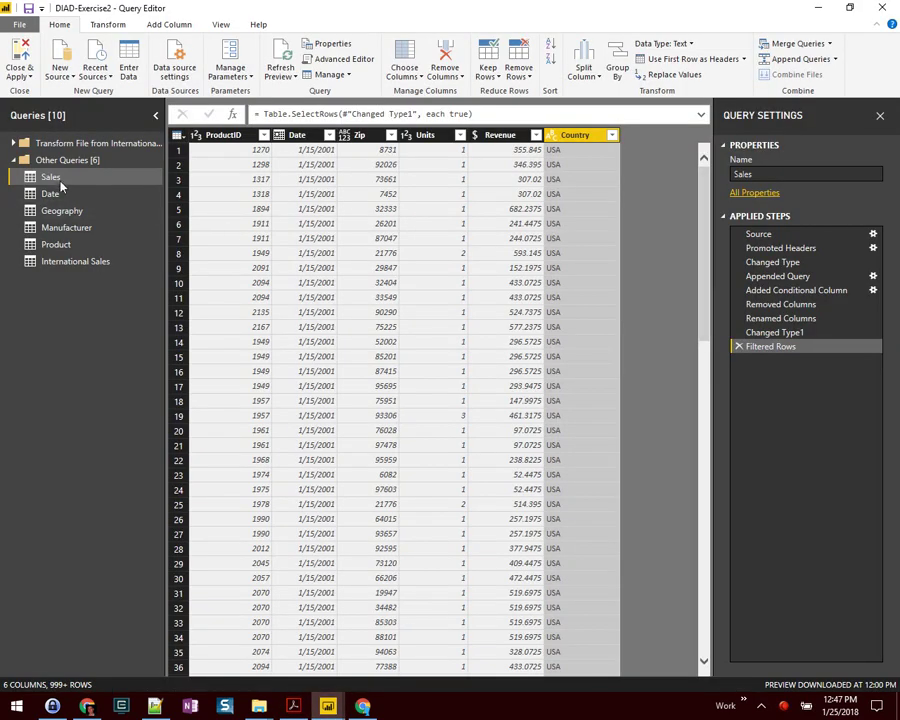
{"action": "key", "text": "alt+Tab"}
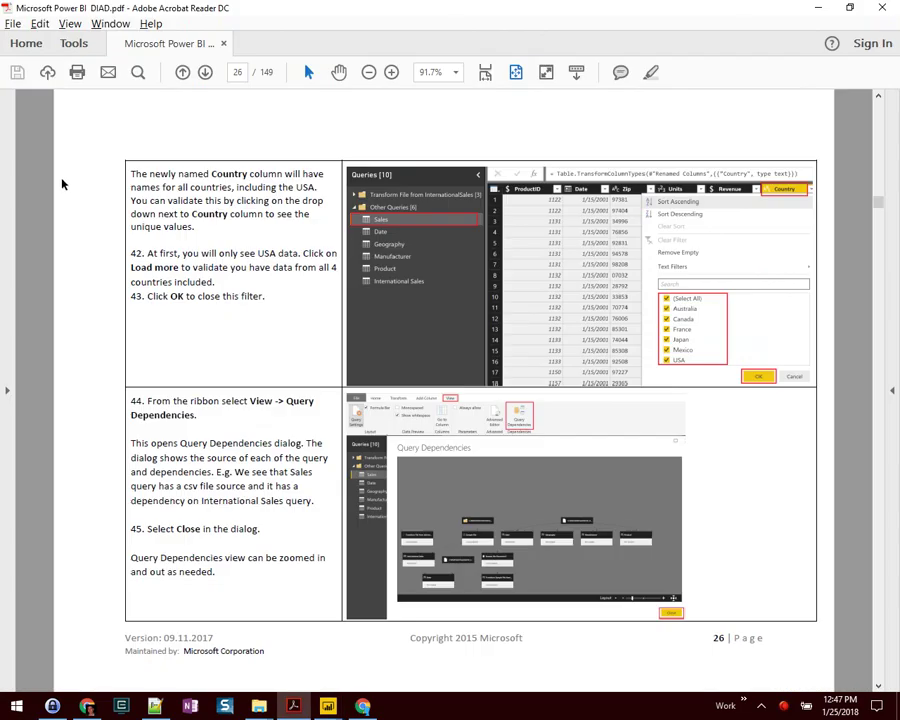
Open the Query Dependencies diagram from the Query Editor.
{"action": "key", "text": "alt+Tab"}
{"action": "left_click", "coordinate": [221, 24]}
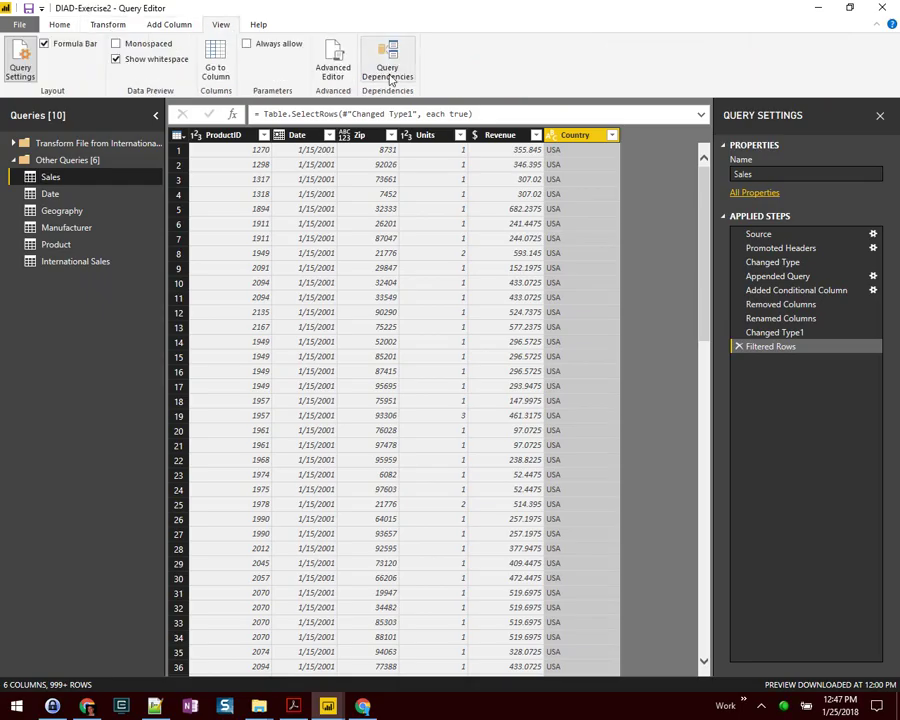
{"action": "left_click", "coordinate": [389, 78]}
{"action": "left_click_drag", "start_coordinate": [344, 17], "coordinate": [442, 110]}
{"action": "left_click_drag", "start_coordinate": [467, 153], "coordinate": [410, 76]}
{"action": "key", "text": "Escape"}
{"action": "left_click", "coordinate": [389, 62]}
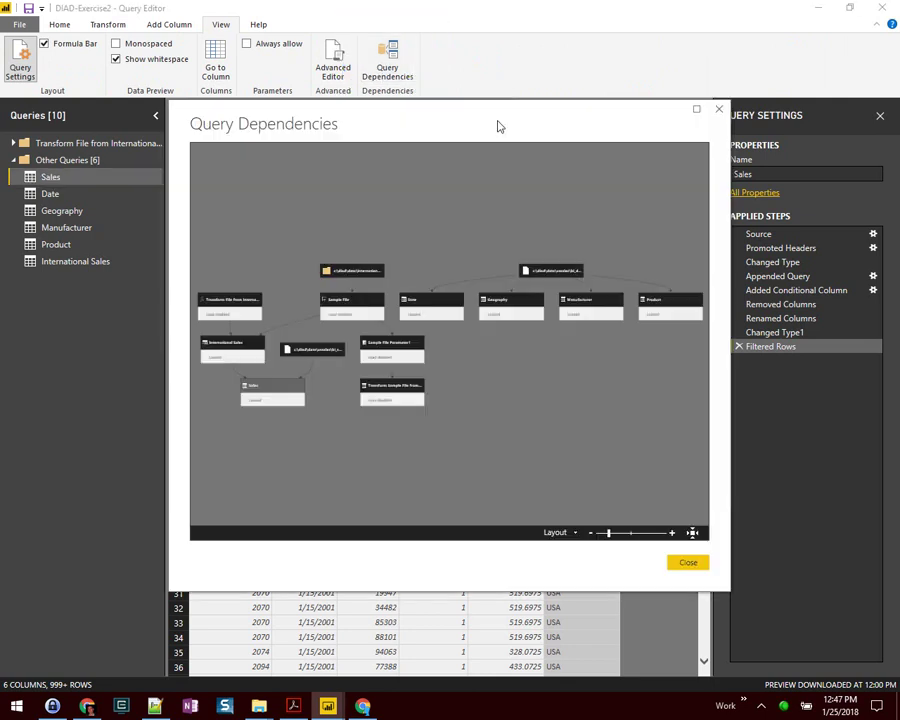
Examine the sources and dependencies of Sales, International Sales, Date, Geography, Manufacturer and Product, close the diagram, and return to the PDF.
{"action": "left_click_drag", "start_coordinate": [496, 122], "coordinate": [436, 126]}
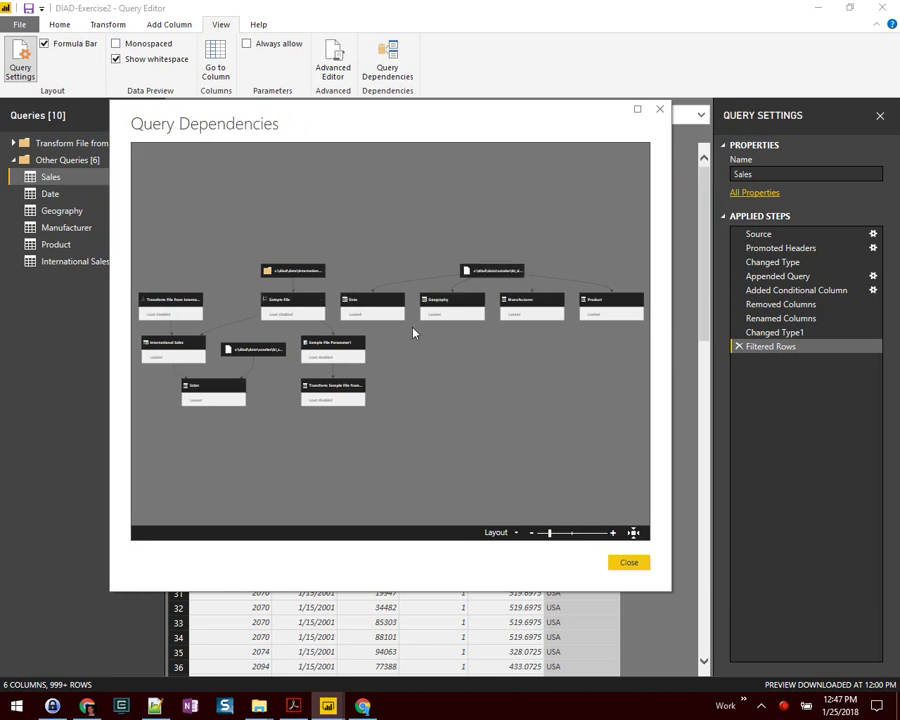
{"action": "scroll", "coordinate": [468, 418], "scroll_direction": "up", "scroll_amount": 3}
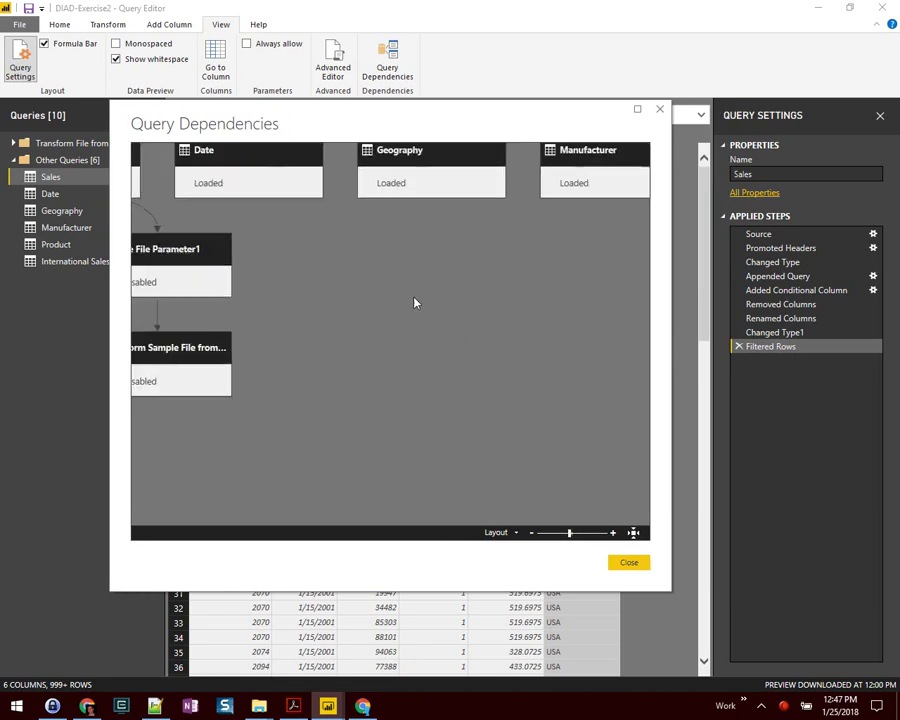
{"action": "left_click_drag", "start_coordinate": [468, 418], "coordinate": [551, 367]}
{"action": "scroll", "coordinate": [551, 367], "scroll_direction": "up", "scroll_amount": 1}
{"action": "left_click_drag", "start_coordinate": [396, 338], "coordinate": [634, 400]}
{"action": "left_click_drag", "start_coordinate": [382, 442], "coordinate": [546, 394]}
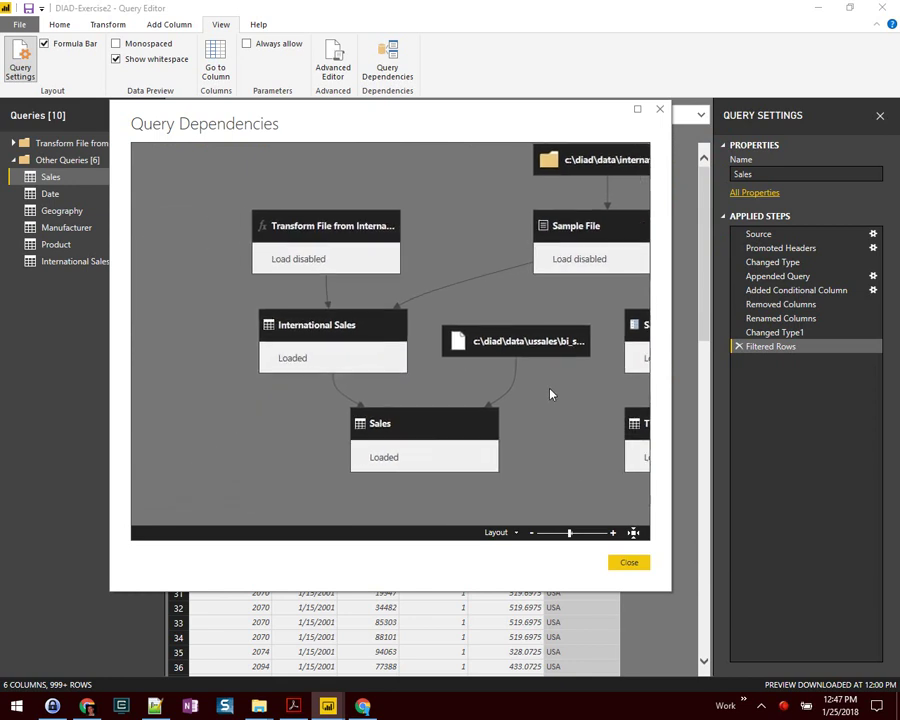
{"action": "left_click_drag", "start_coordinate": [346, 396], "coordinate": [169, 488]}
{"action": "left_click_drag", "start_coordinate": [320, 316], "coordinate": [234, 324]}
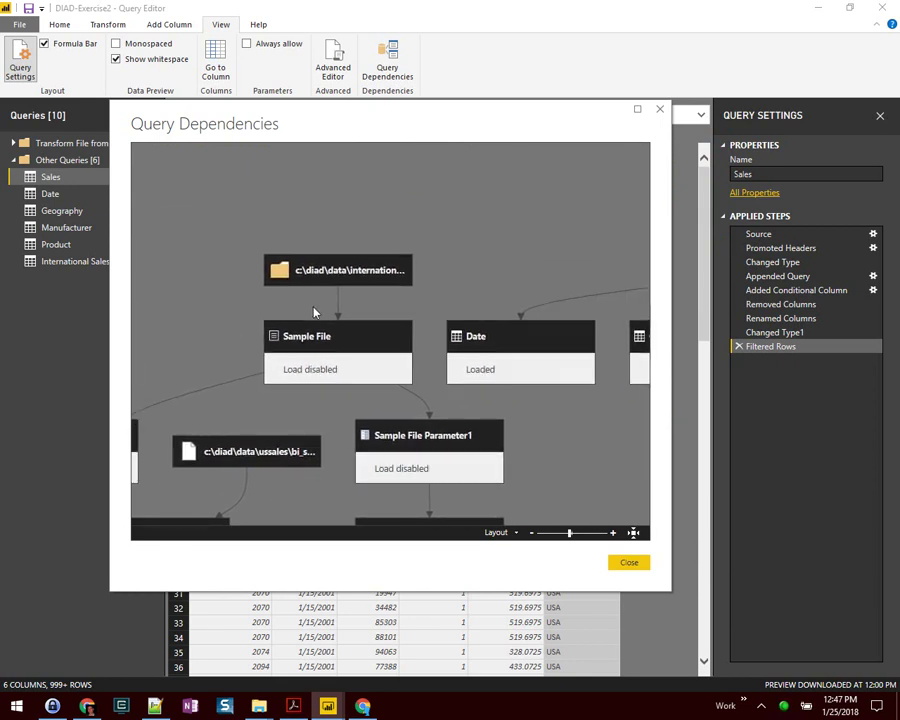
{"action": "left_click_drag", "start_coordinate": [586, 284], "coordinate": [476, 284]}
{"action": "left_click_drag", "start_coordinate": [561, 316], "coordinate": [315, 274]}
{"action": "left_click_drag", "start_coordinate": [474, 438], "coordinate": [342, 340]}
{"action": "left_click_drag", "start_coordinate": [500, 380], "coordinate": [346, 366]}
{"action": "left_click_drag", "start_coordinate": [386, 397], "coordinate": [532, 400]}
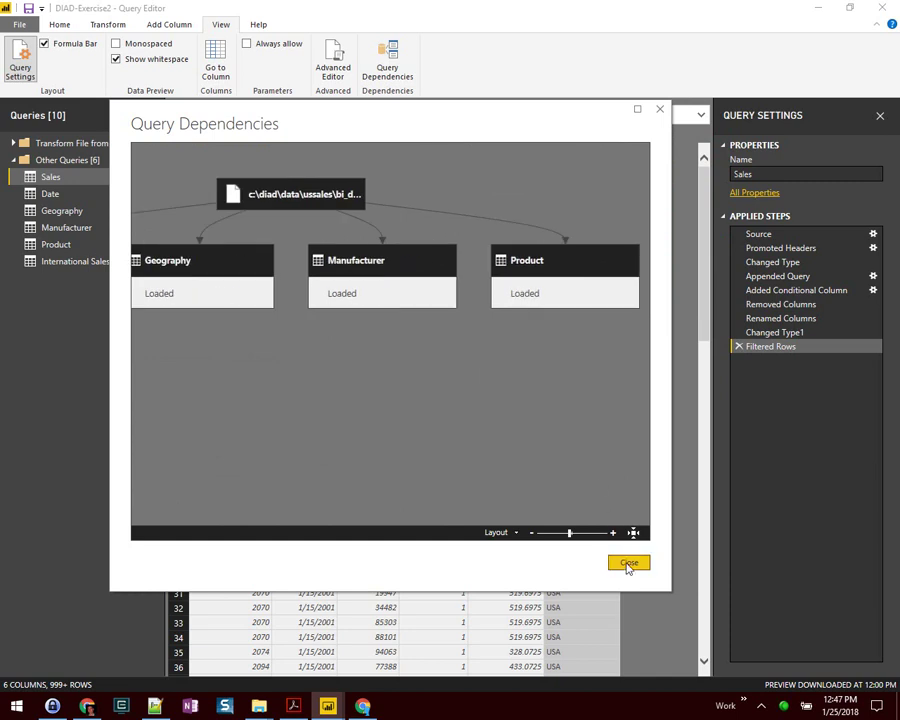
{"action": "left_click", "coordinate": [628, 564]}
{"action": "left_click", "coordinate": [293, 706]}
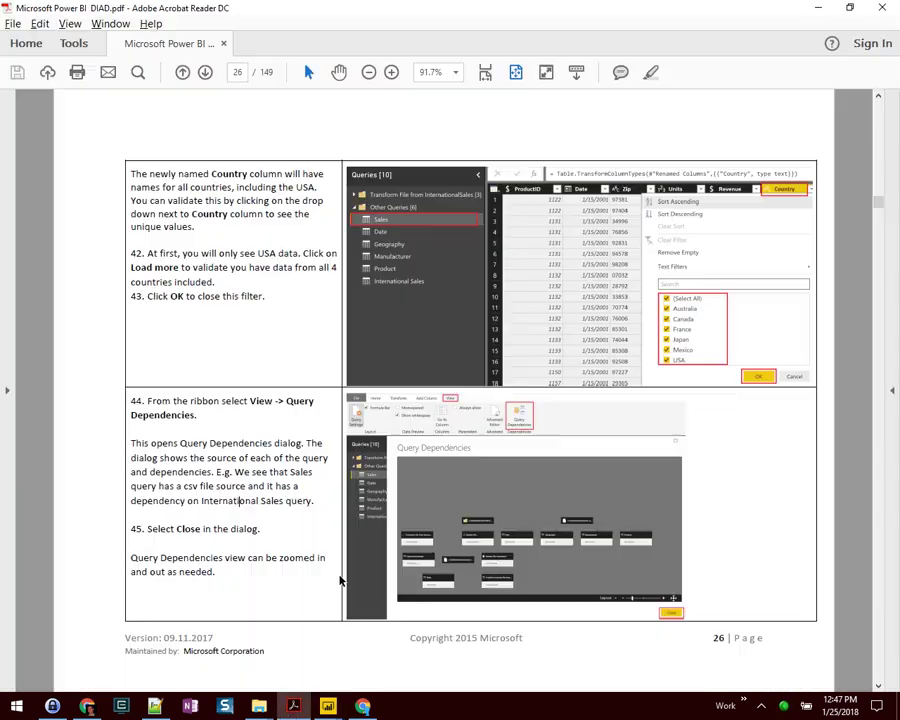